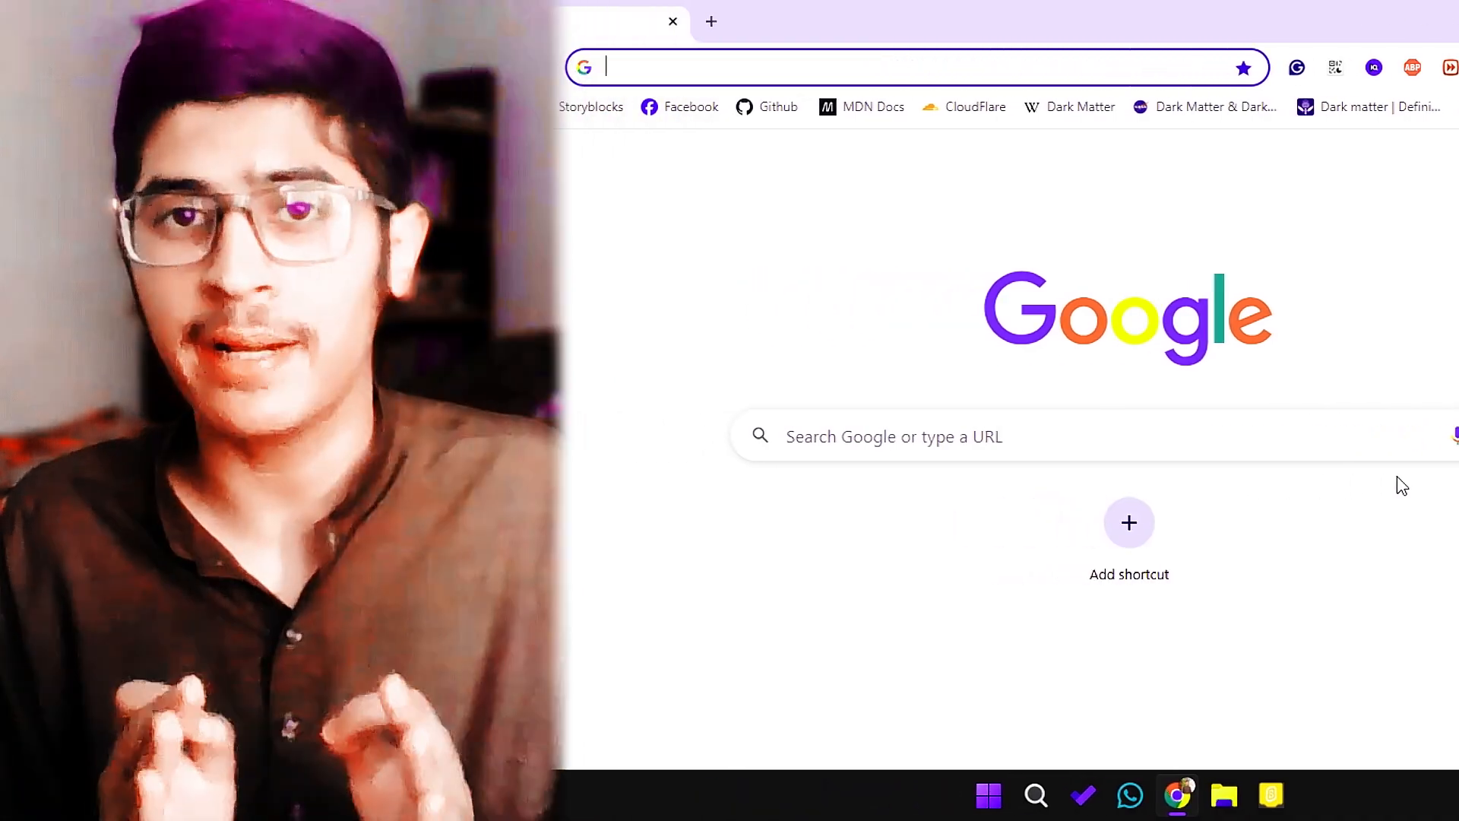
Step: Search the web for "chatbase" and open the official Chatbase website from the results
type("chatbase")
key("Return")
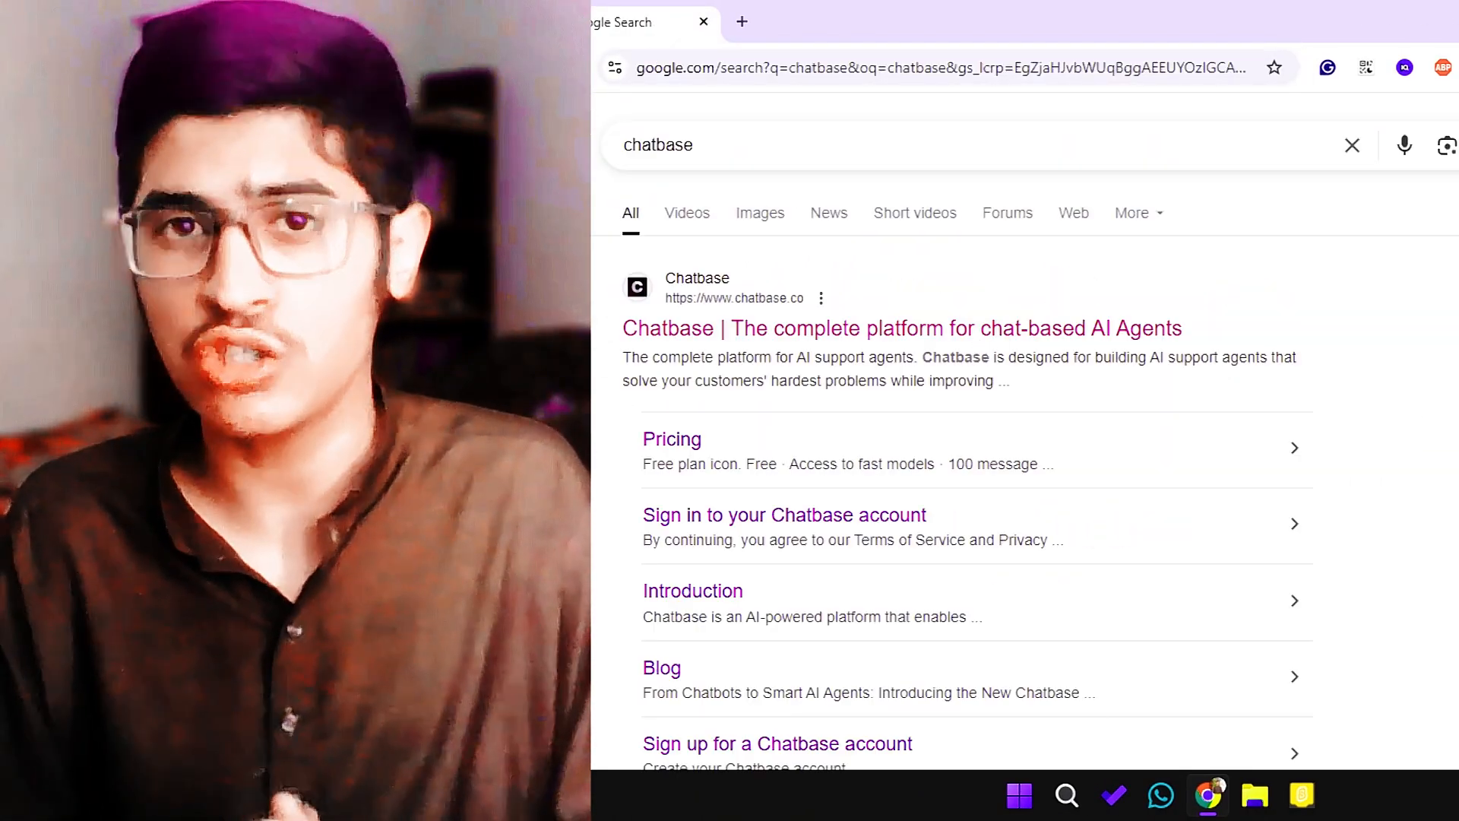
left_click(942, 332)
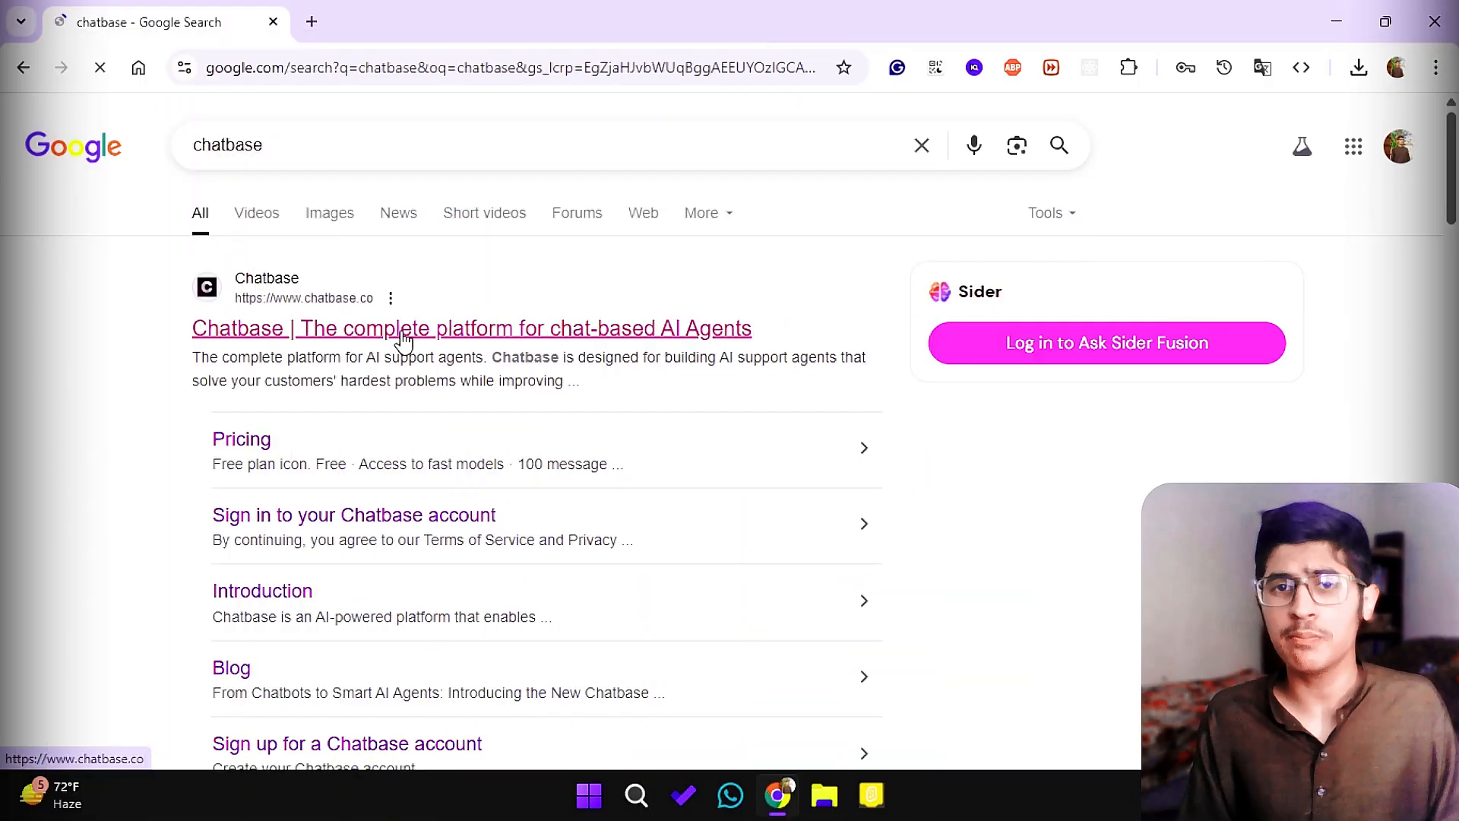
left_click(397, 339)
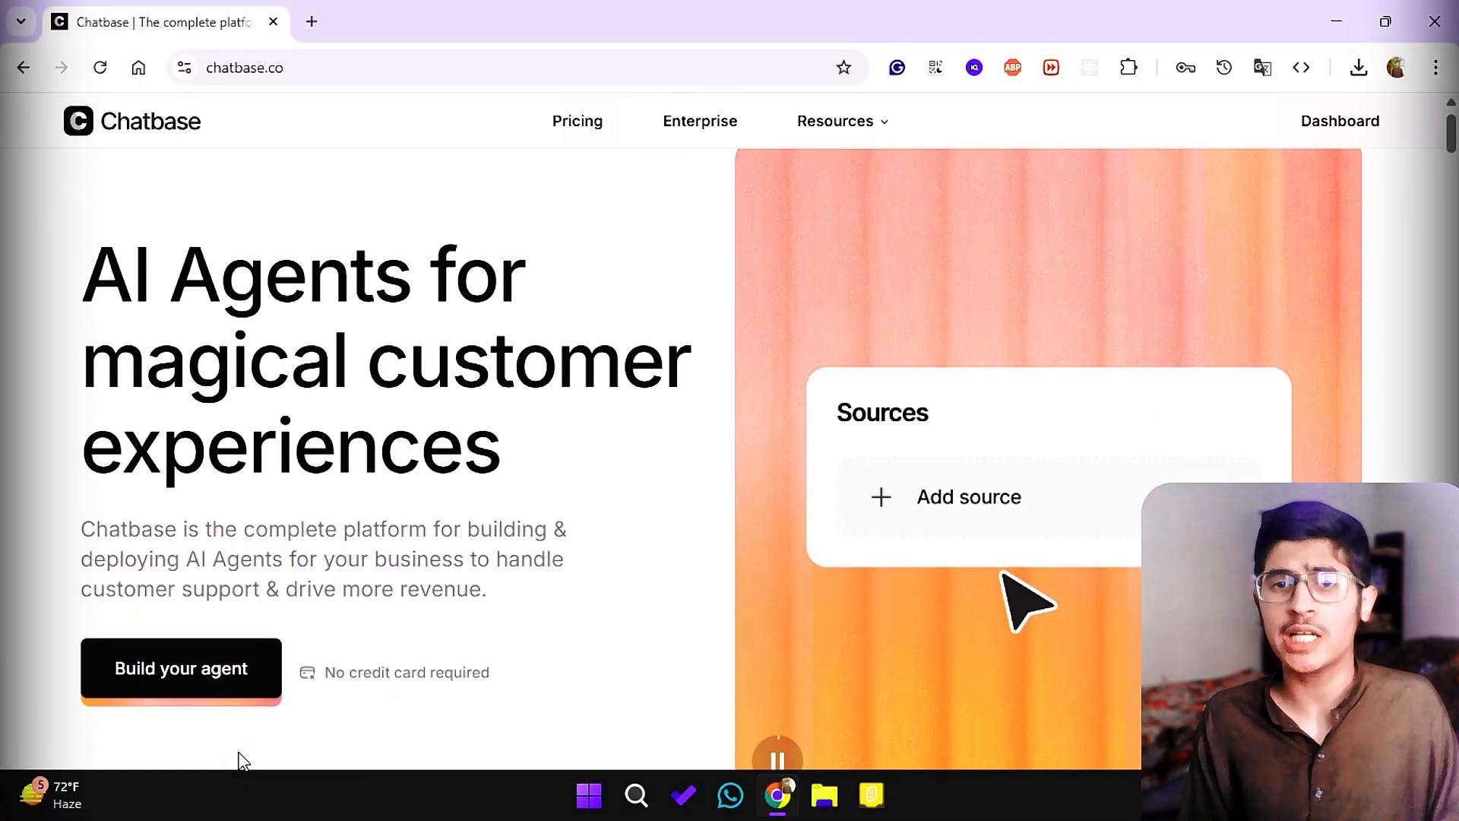
Step: Start building an agent, go to the account's dashboard, and begin a new AI agent there
left_click(209, 693)
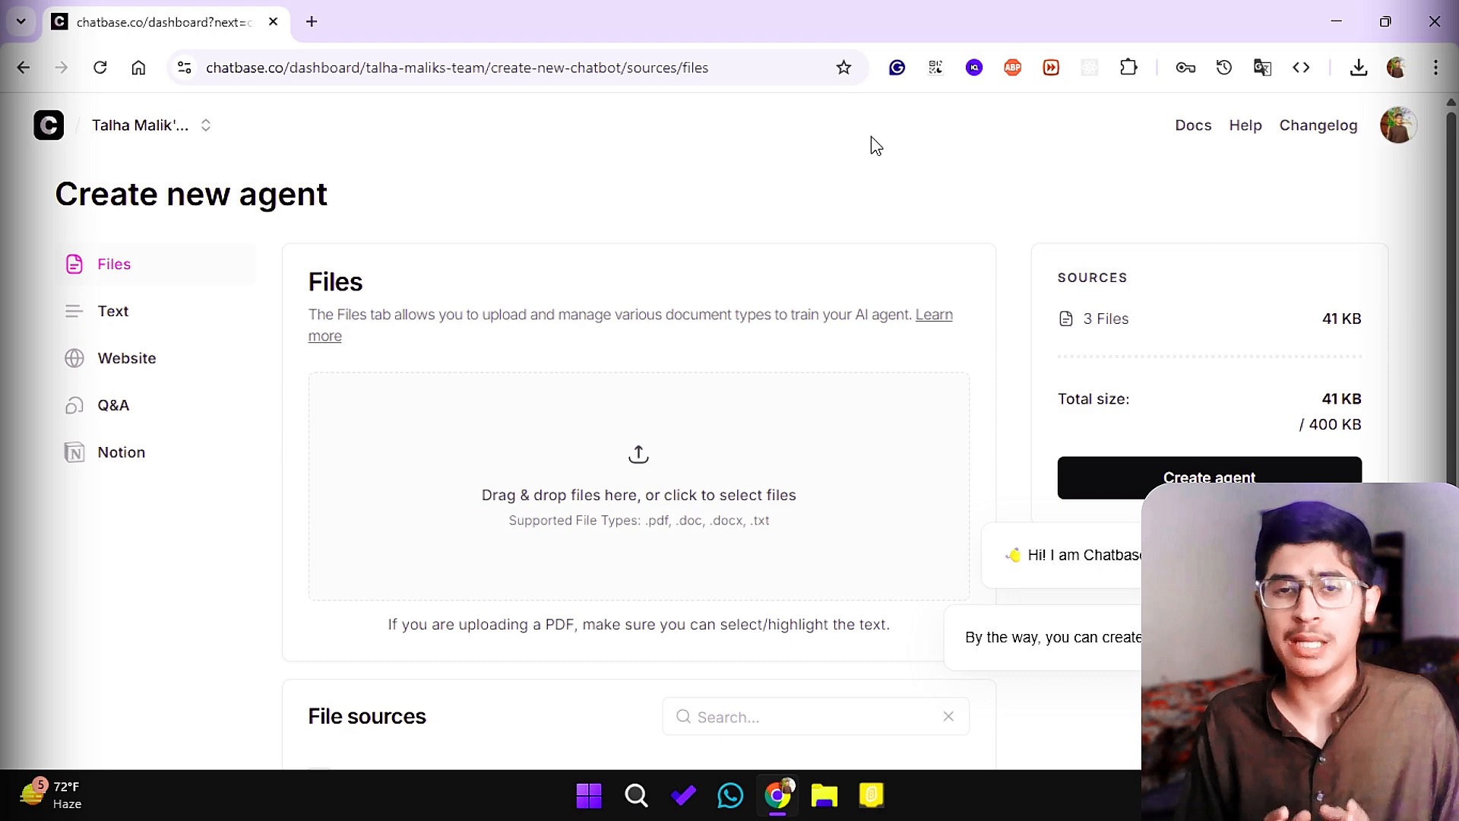
left_click(1390, 131)
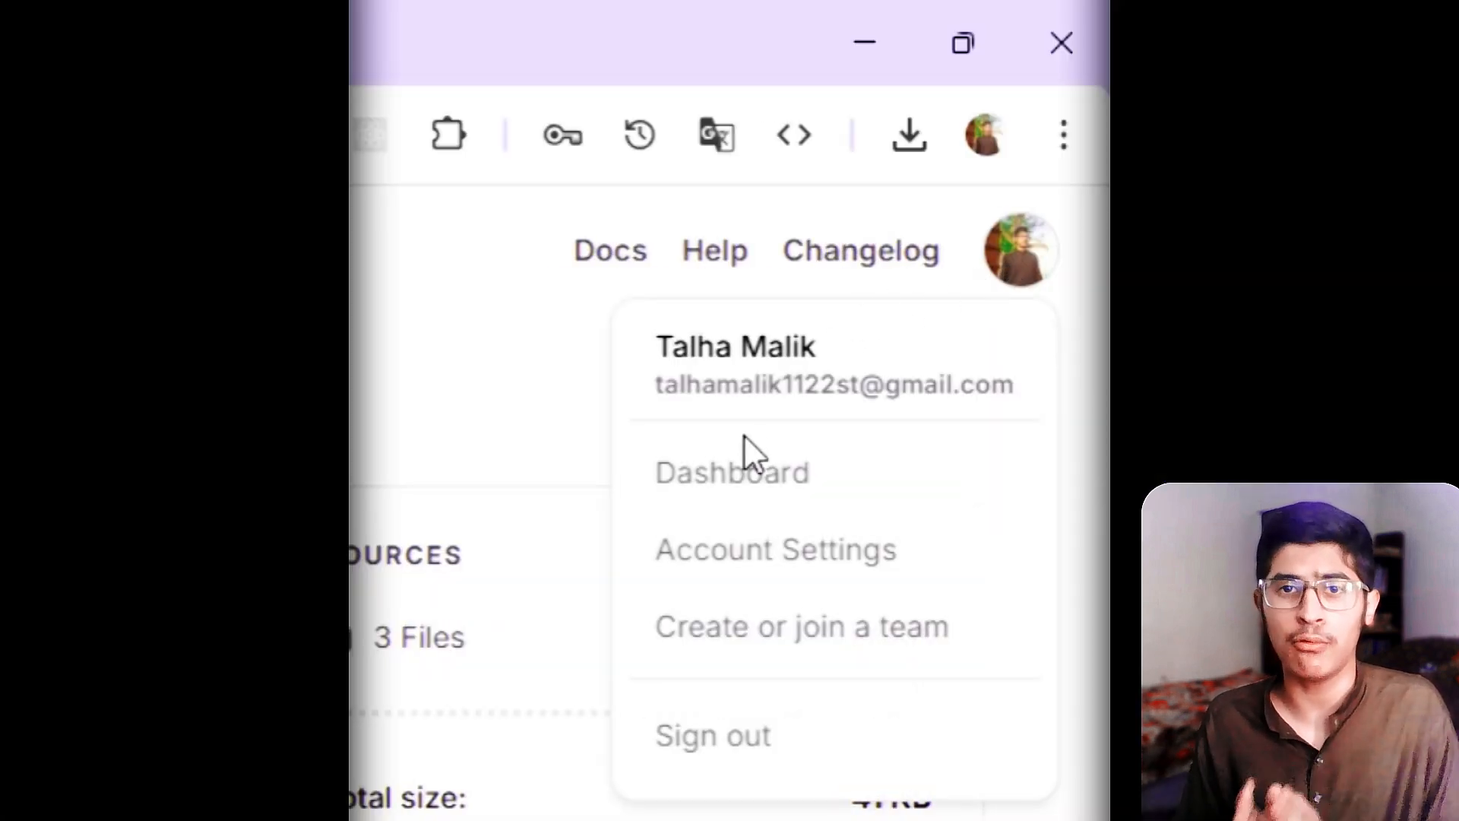
left_click(744, 460)
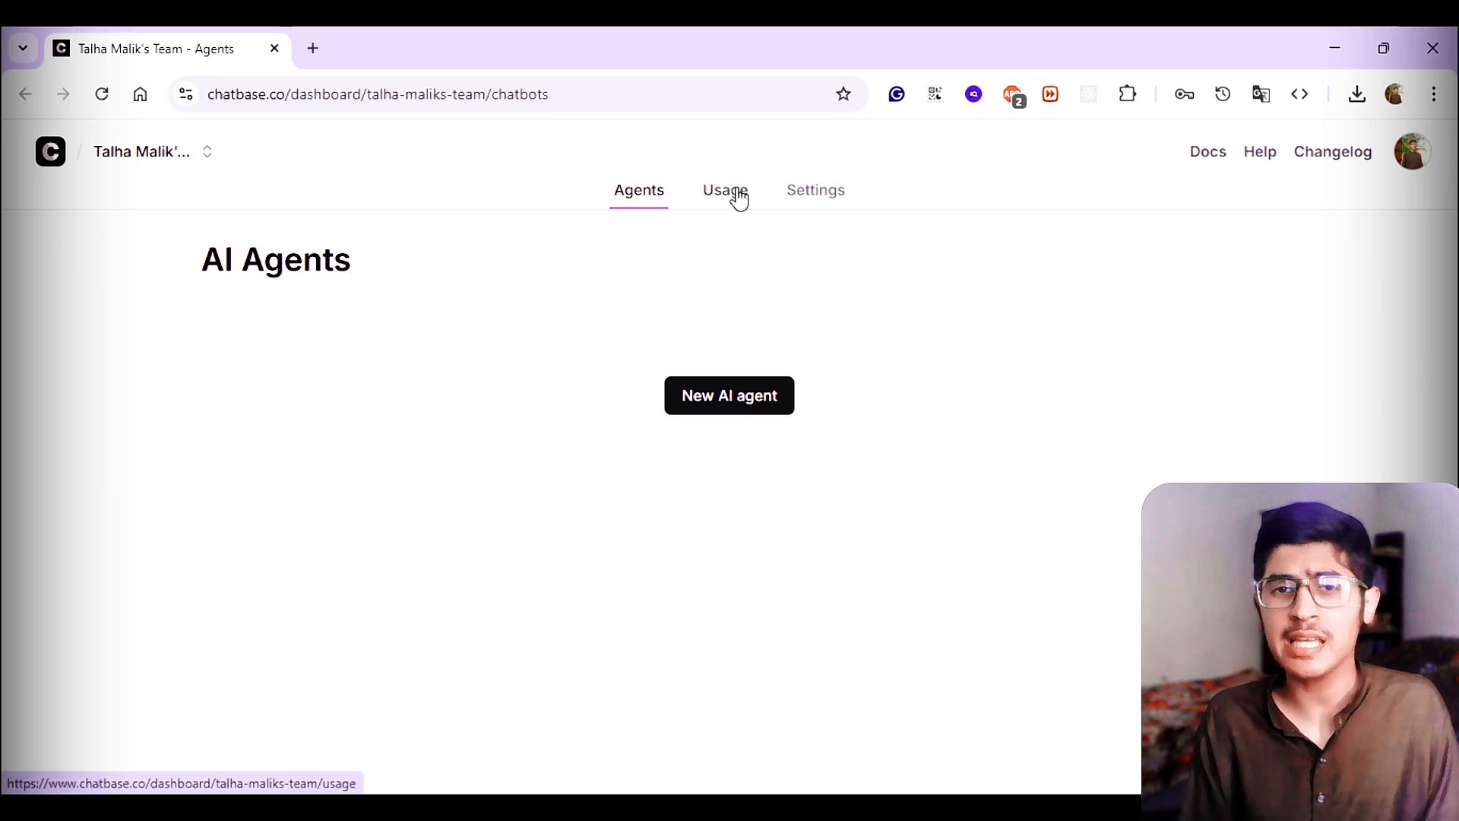
left_click(768, 401)
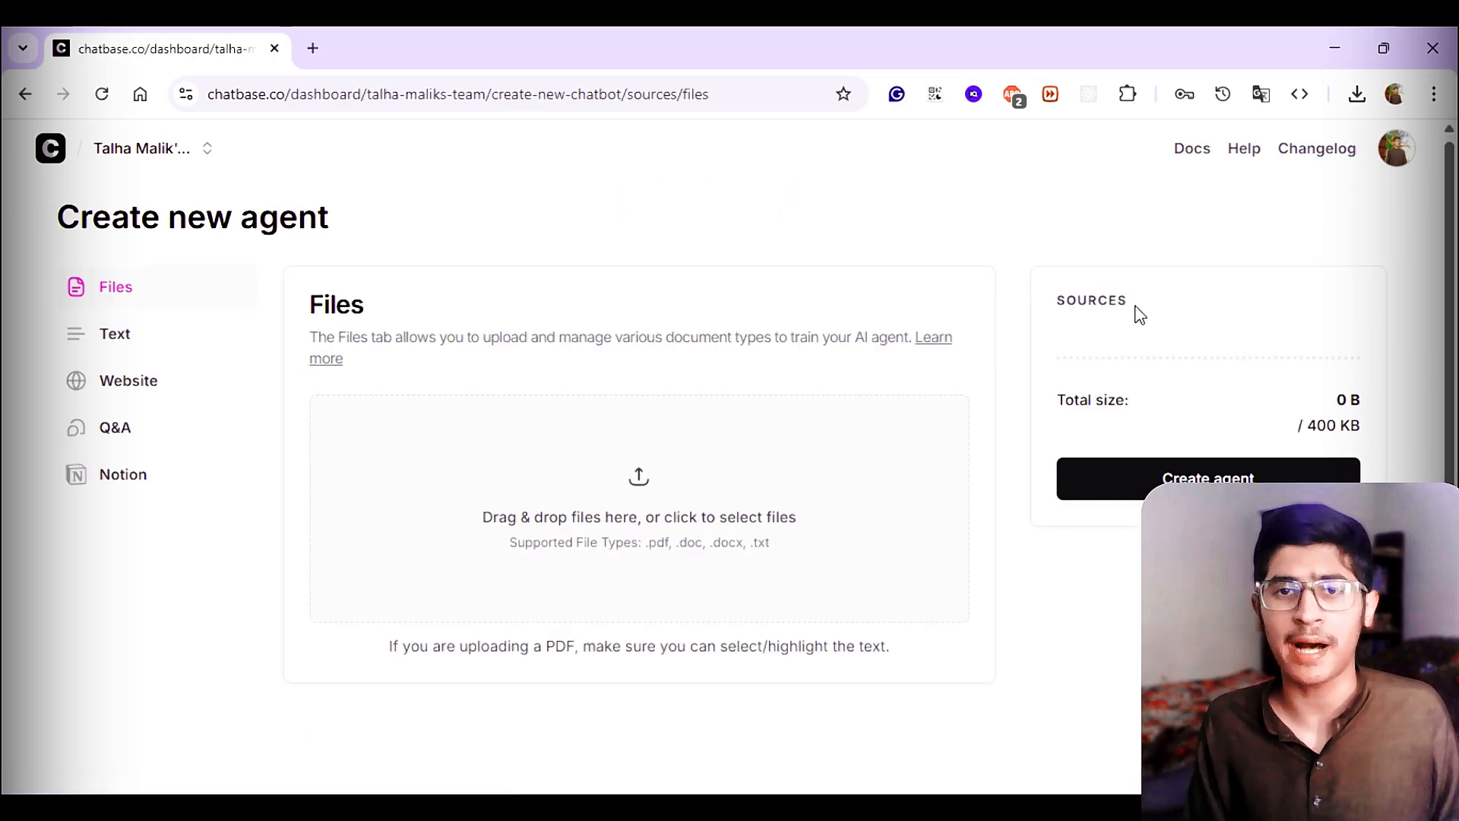
key("ctrl+a")
left_click(917, 318)
left_click_drag(1152, 402, 1042, 393)
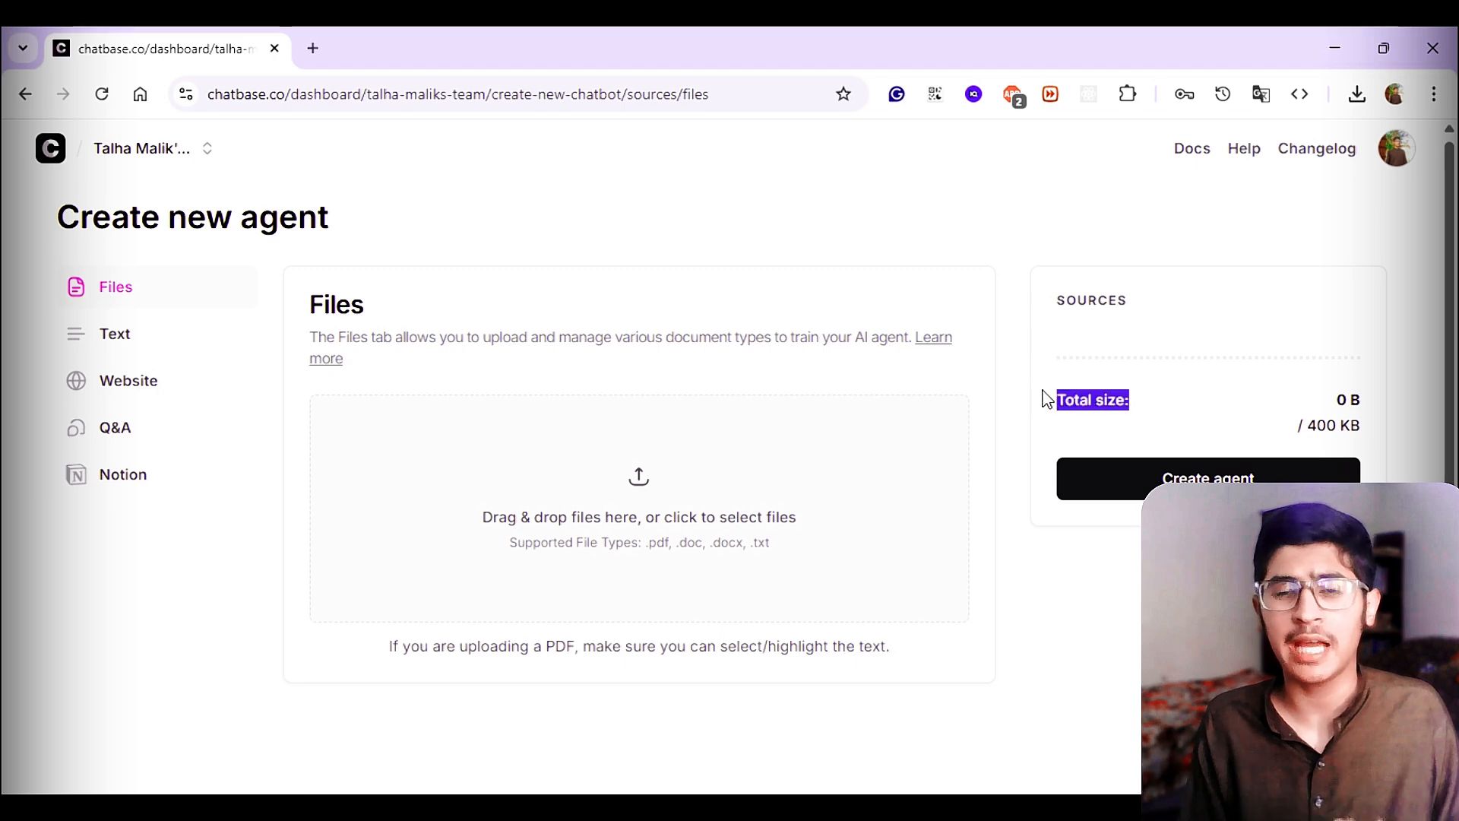
left_click(865, 395)
left_click_drag(373, 312, 196, 284)
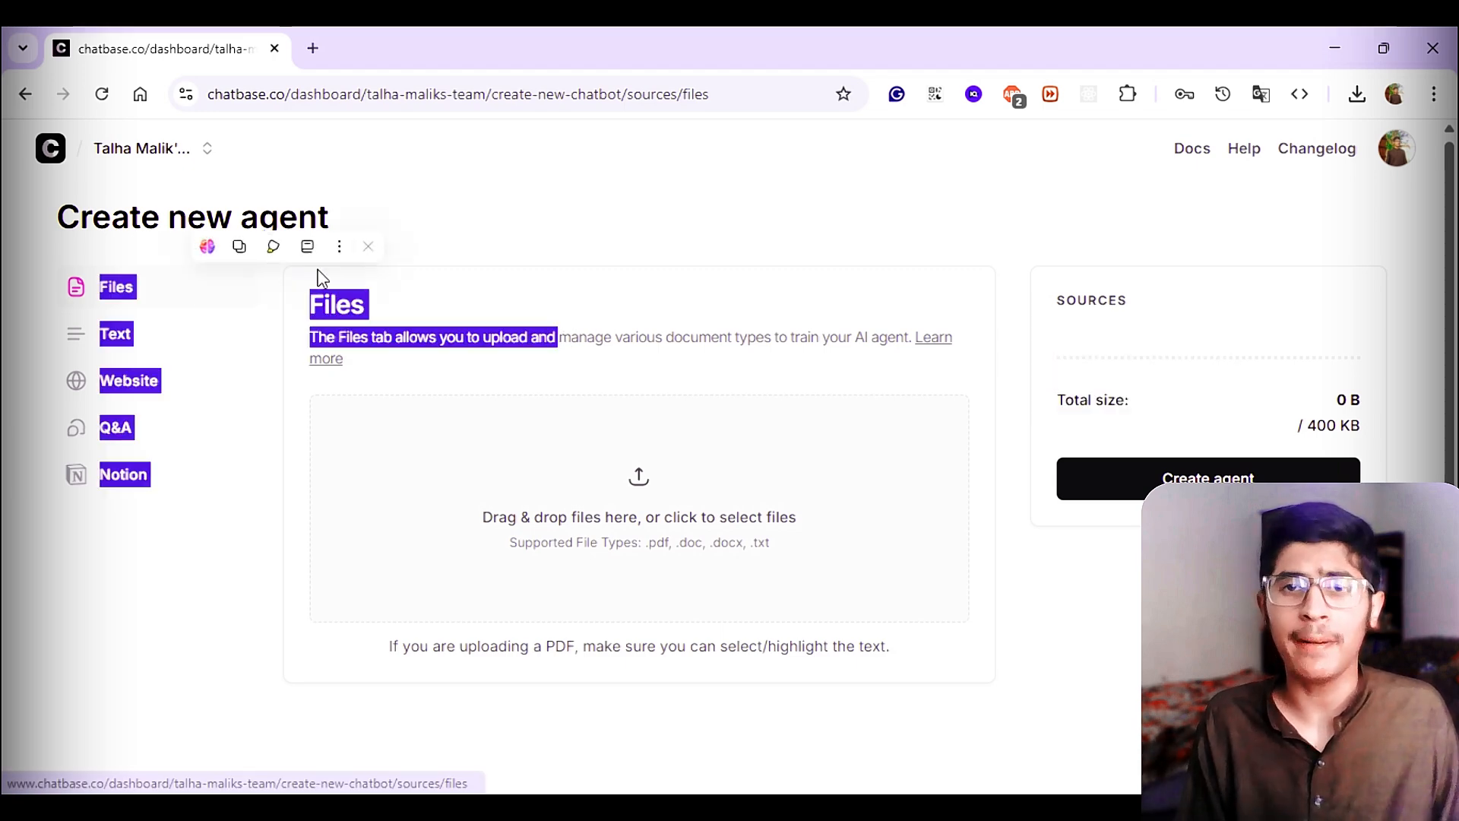
left_click(490, 199)
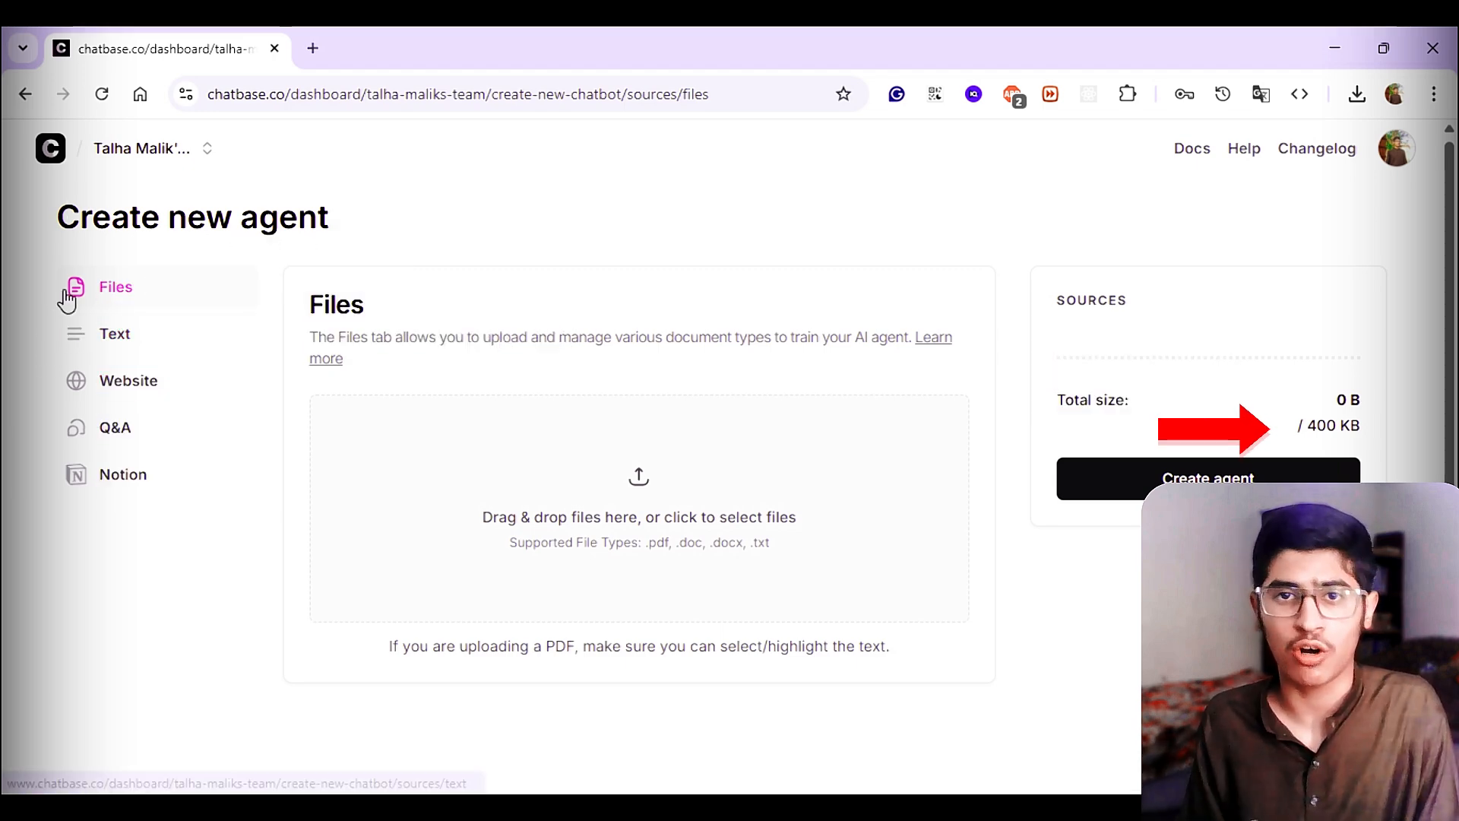
left_click(630, 480)
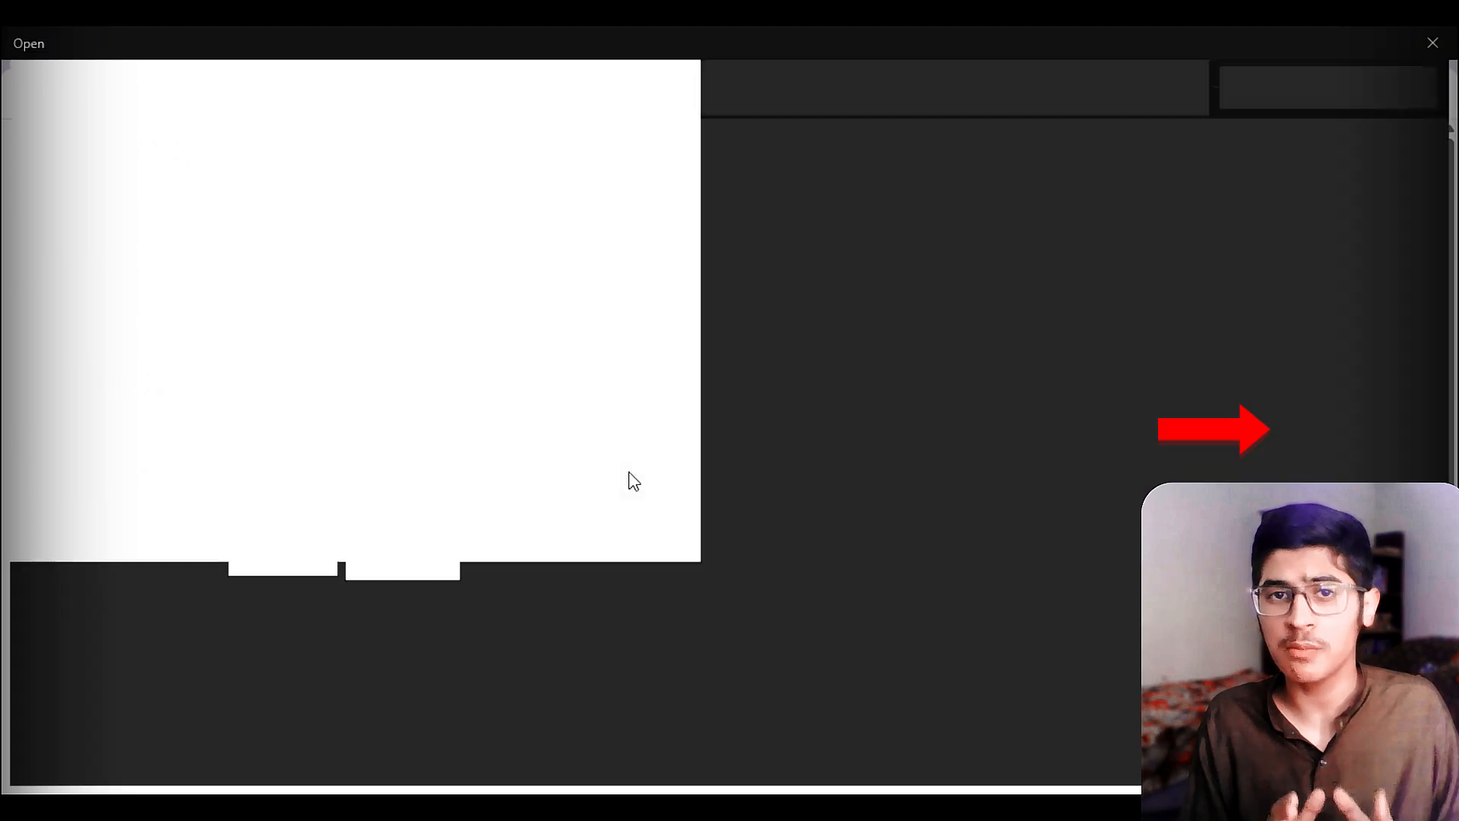
left_click_drag(169, 321, 162, 381)
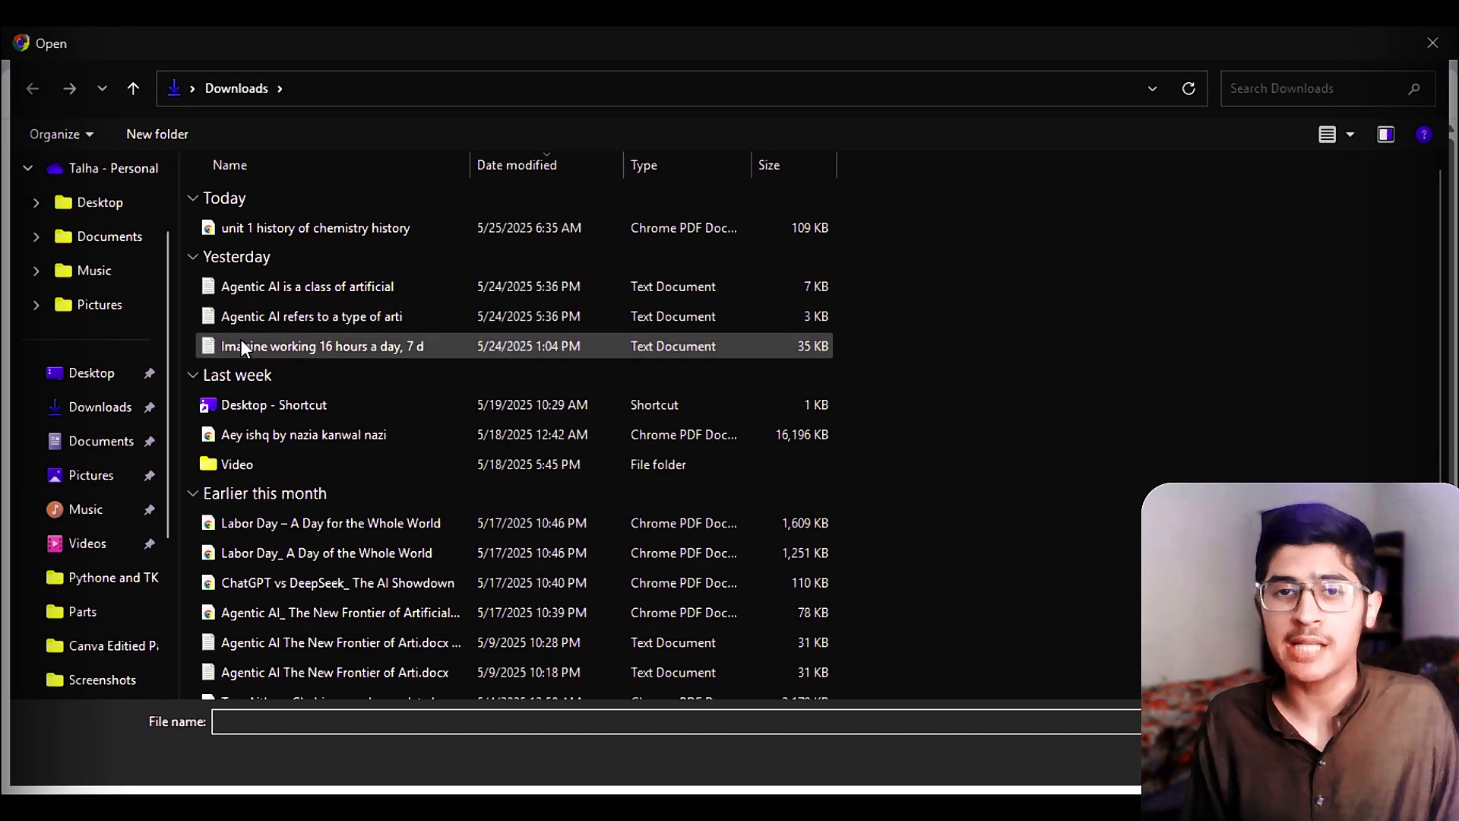
left_click(228, 319)
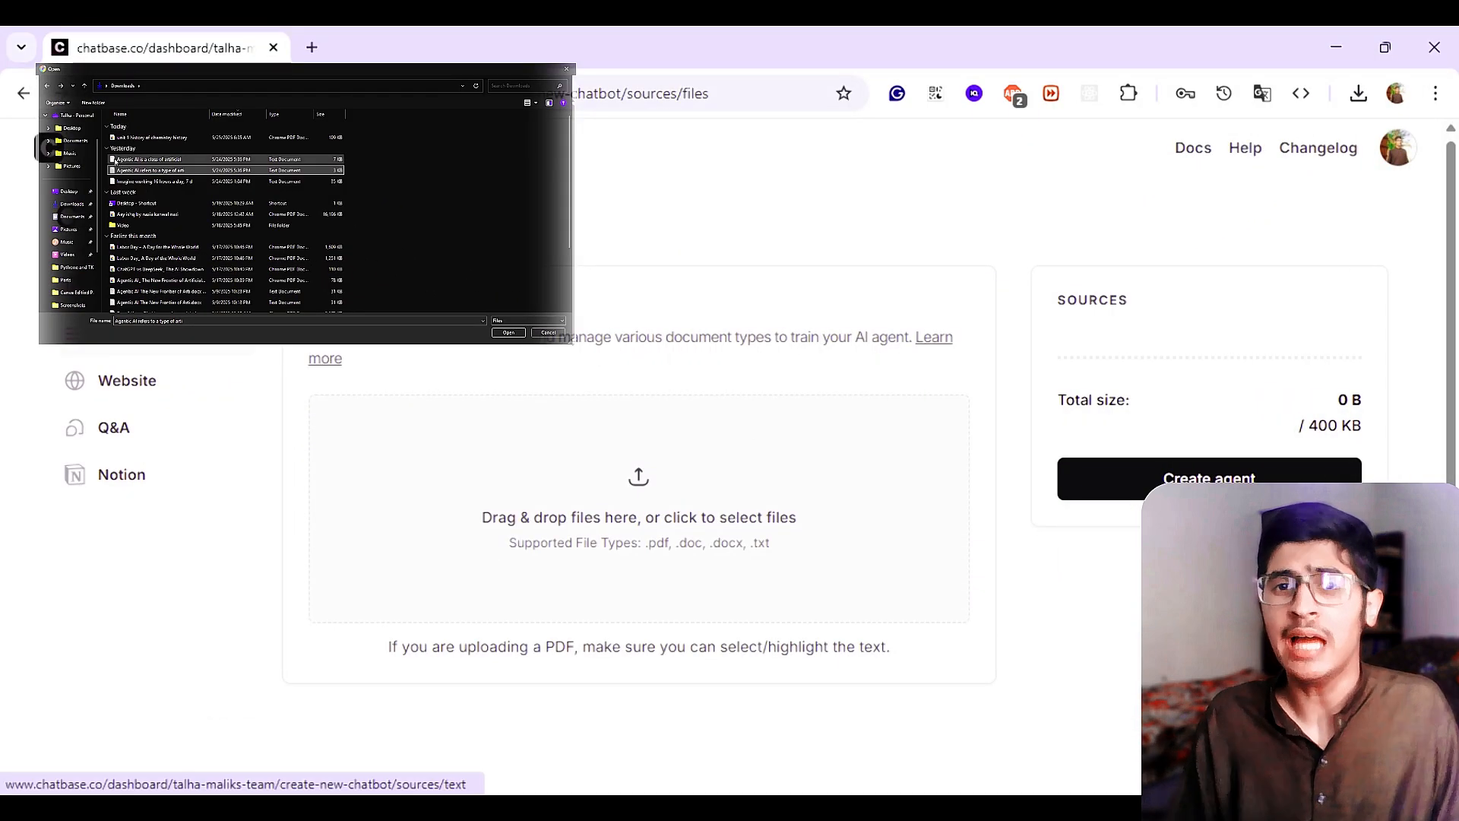
left_click(115, 159)
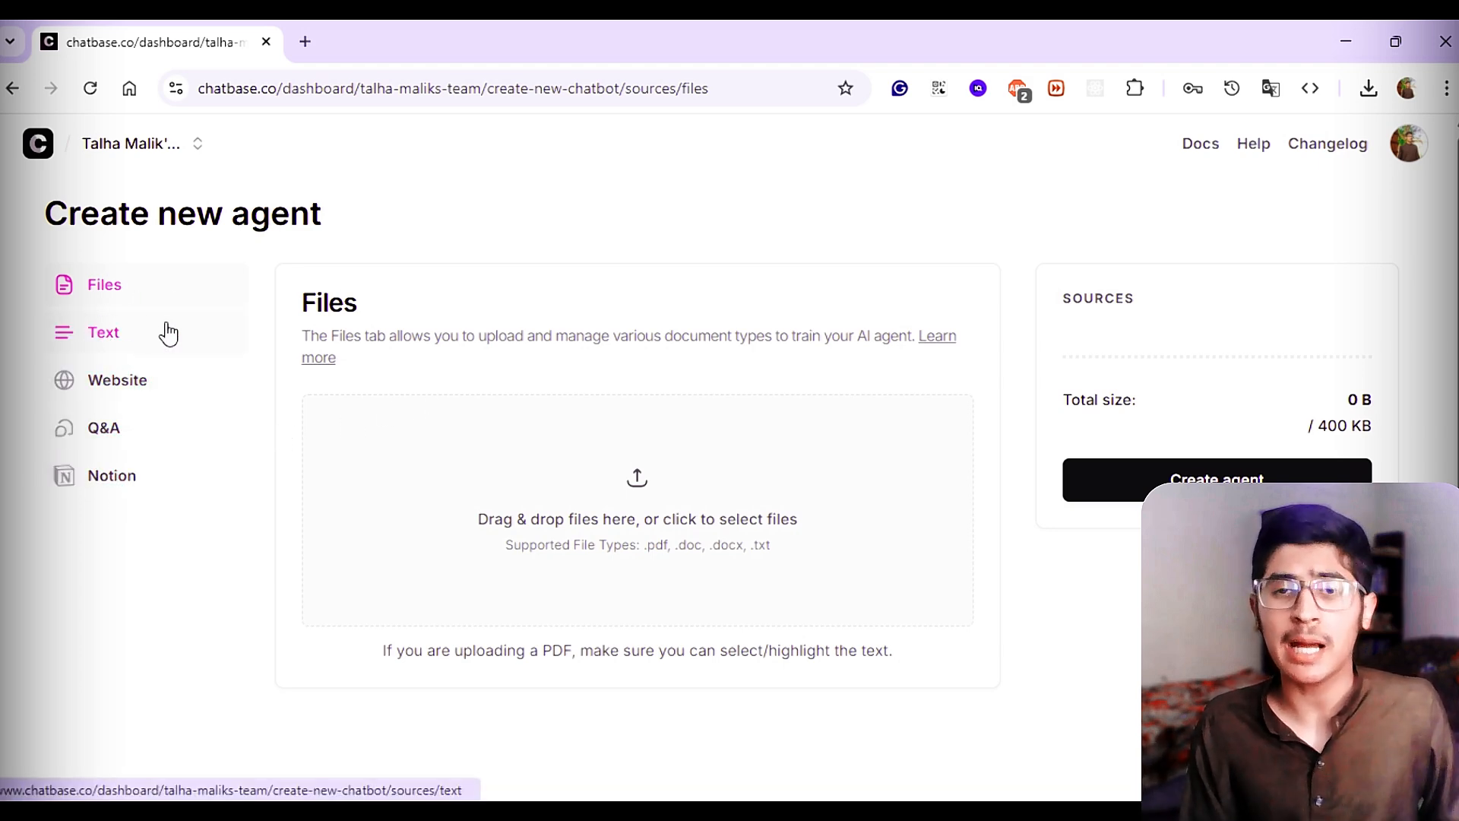
scroll(729, 456, "up", 1)
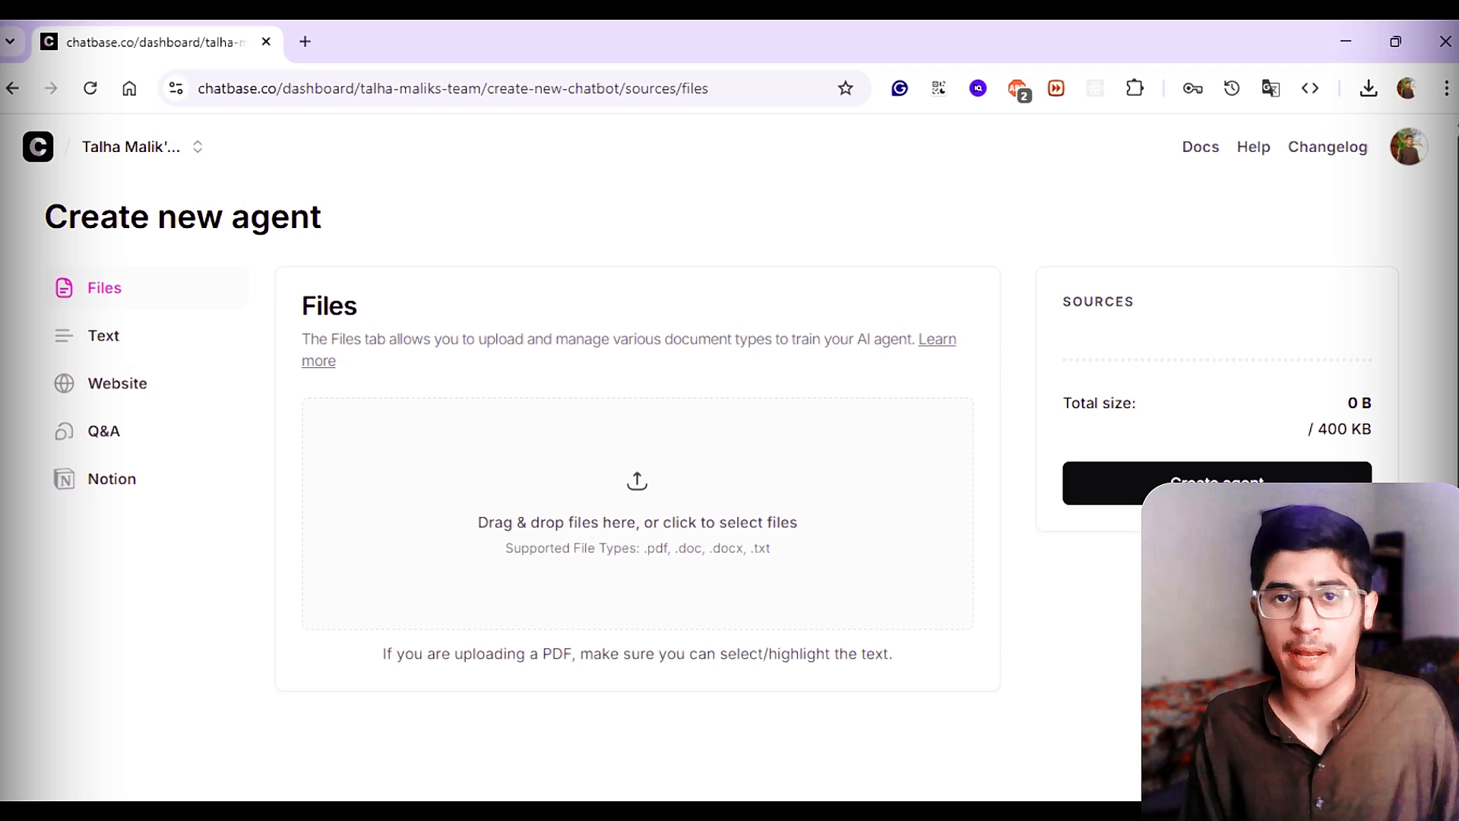
Step: Upload five Agentic AI files from Downloads as sources: both 5/24/2025 text documents, the "New Frontier" PDF and both "New Frontier of Arti.docx" text documents
left_click(636, 482)
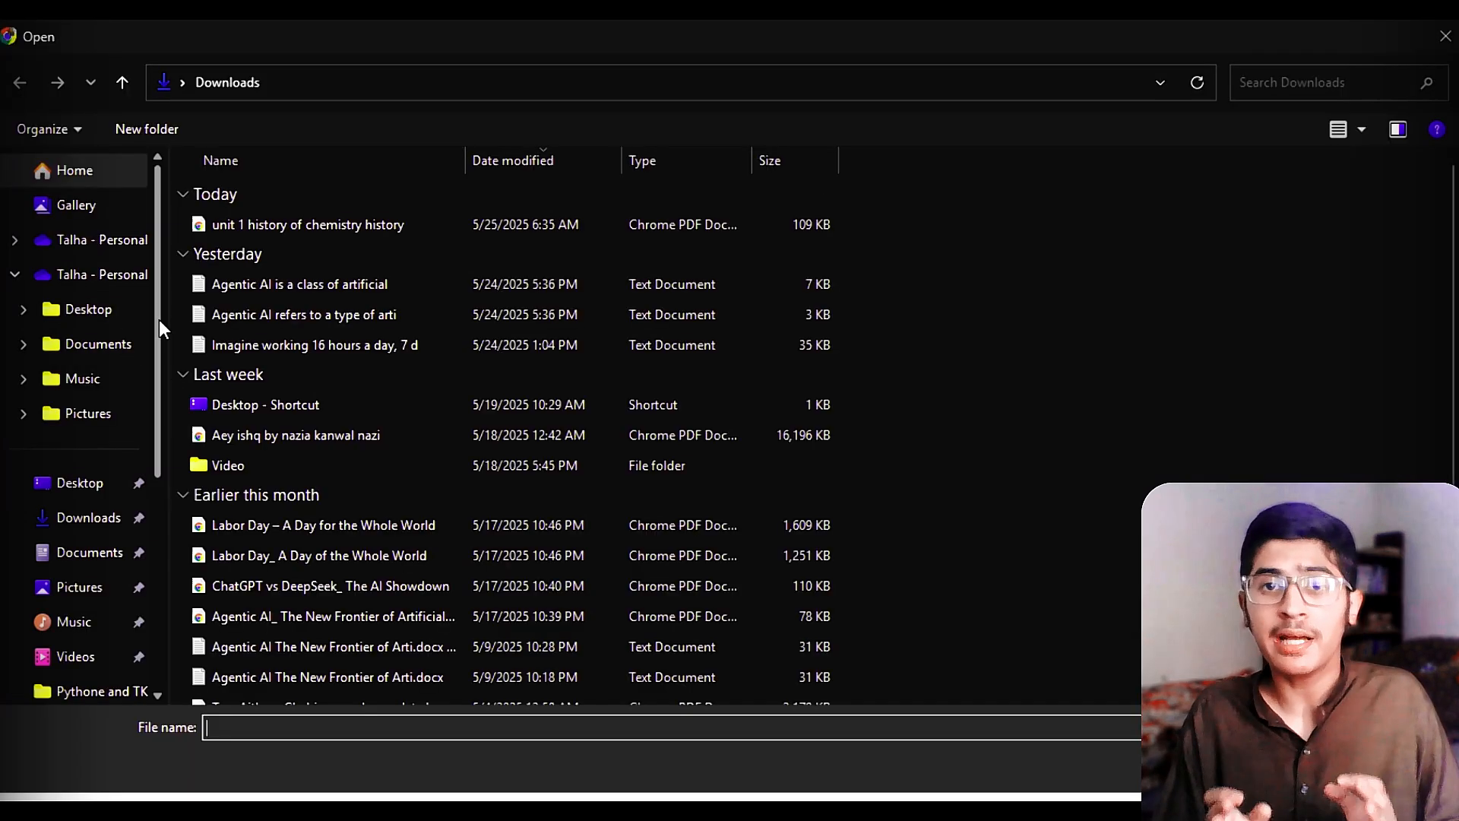
left_click(235, 309)
left_click(204, 281)
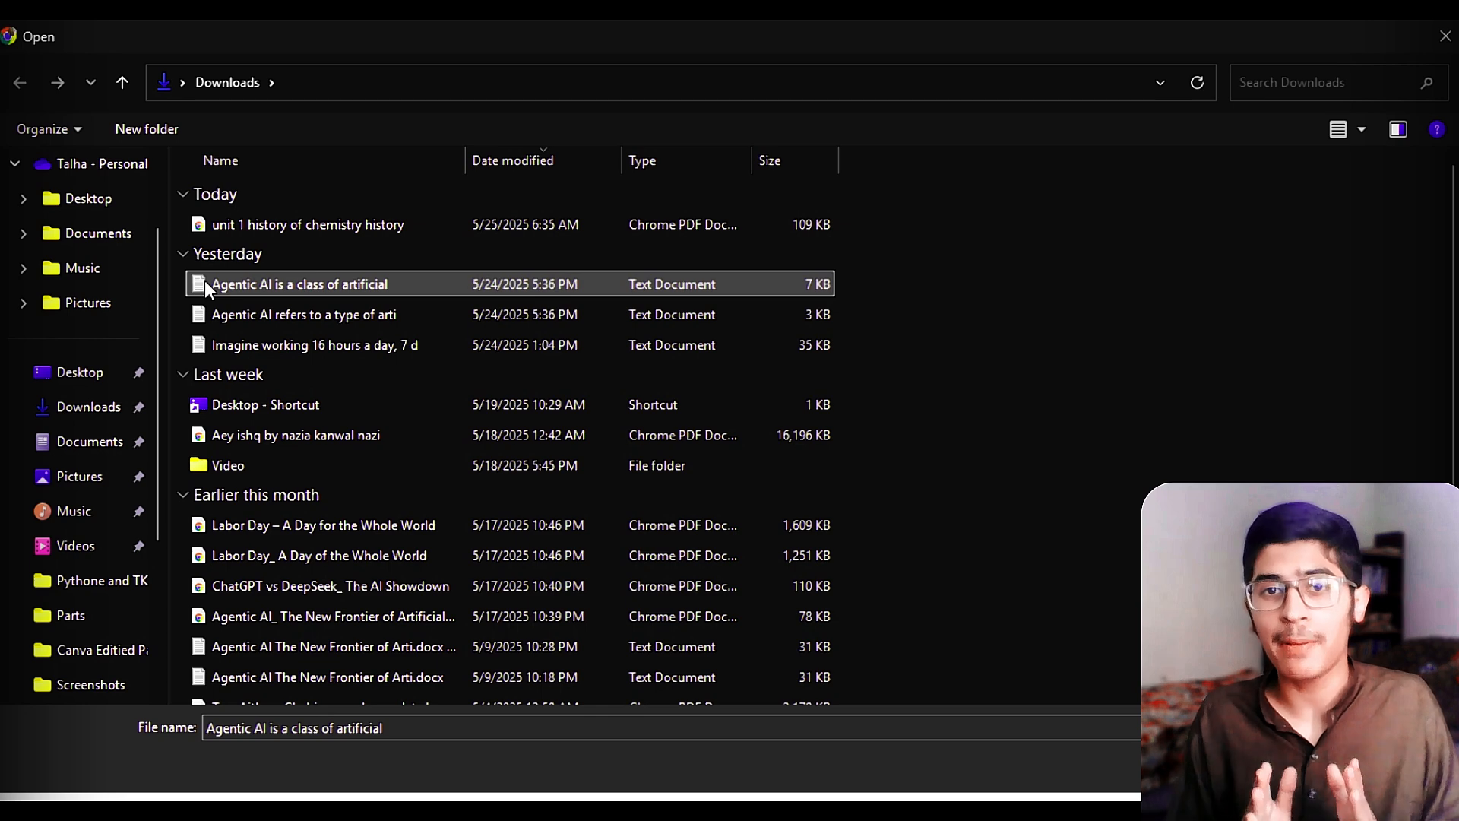
left_click(228, 314, "ctrl")
left_click(251, 616, "ctrl")
left_click(263, 648, "ctrl")
left_click(266, 676, "ctrl")
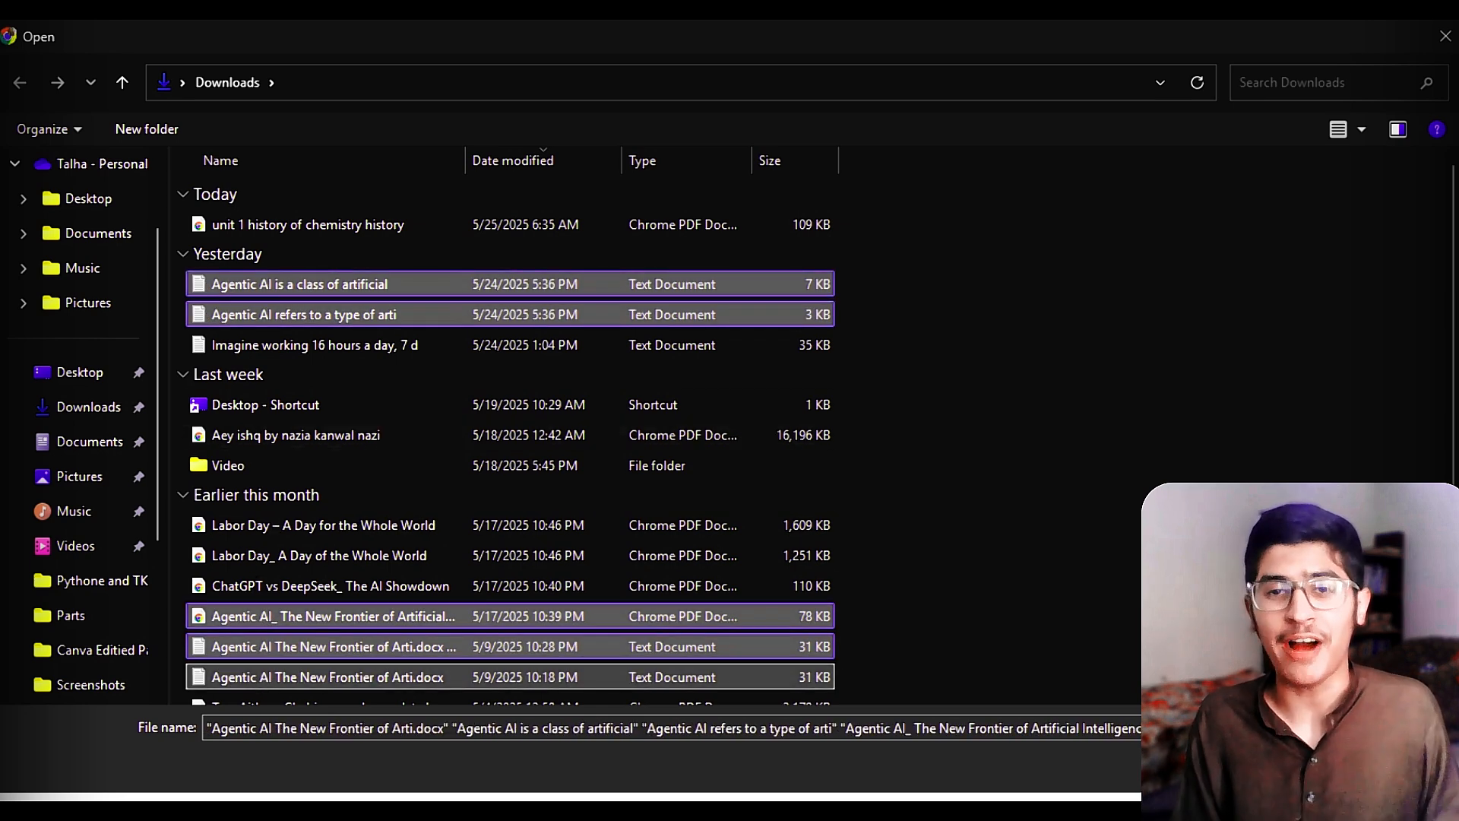
scroll(509, 433, "down", 1)
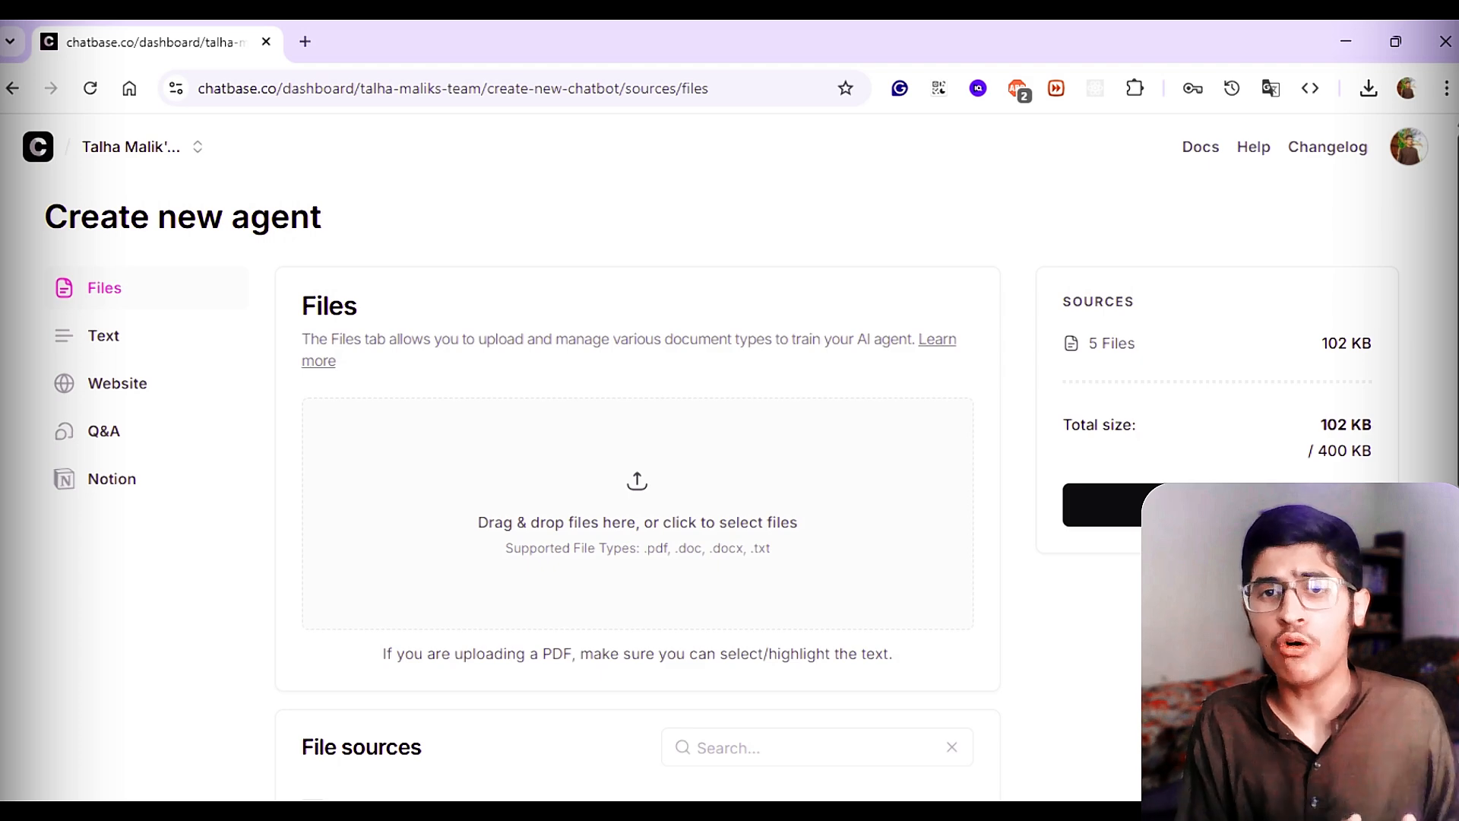
scroll(637, 456, "down", 7)
scroll(636, 456, "up", 7)
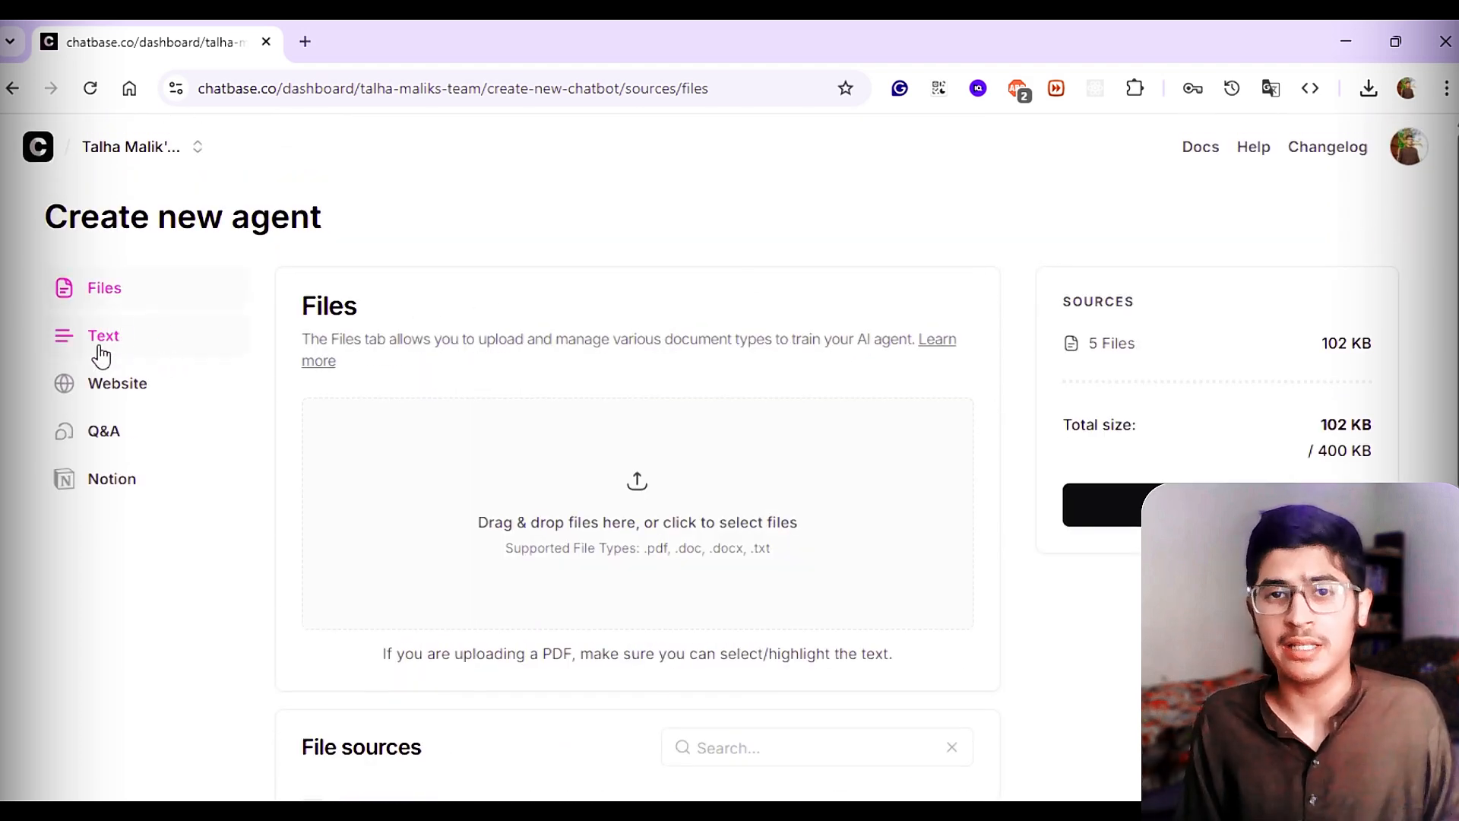
Step: Open the agent's website sources and choose to add an individual link
left_click(140, 384)
left_click(520, 522)
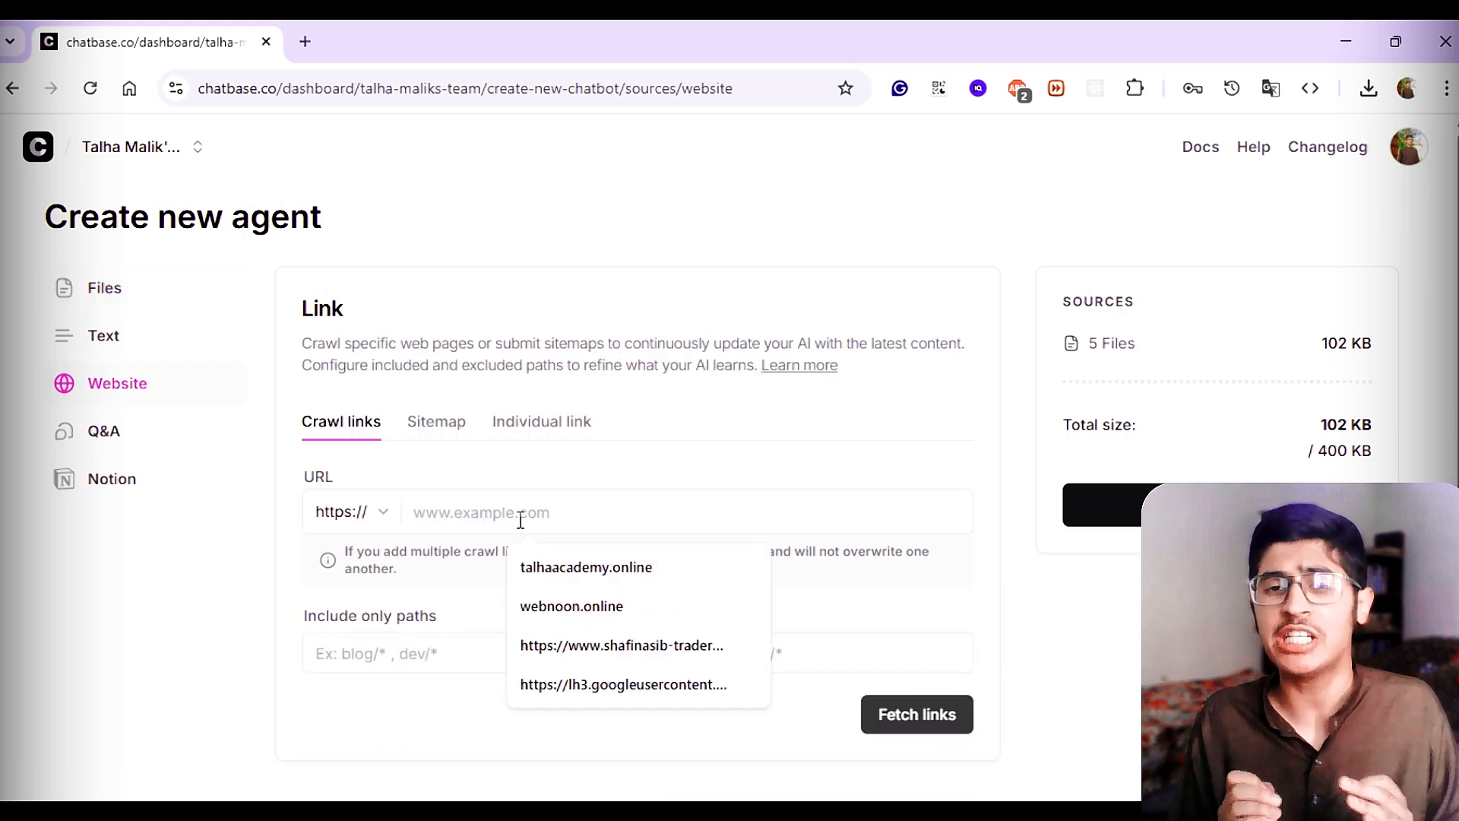
left_click(541, 421)
Step: Search Google for "agentic ai" in a new tab and open the IBM and NVIDIA articles in separate tabs
left_click(304, 41)
type("agentic ai")
key("Return")
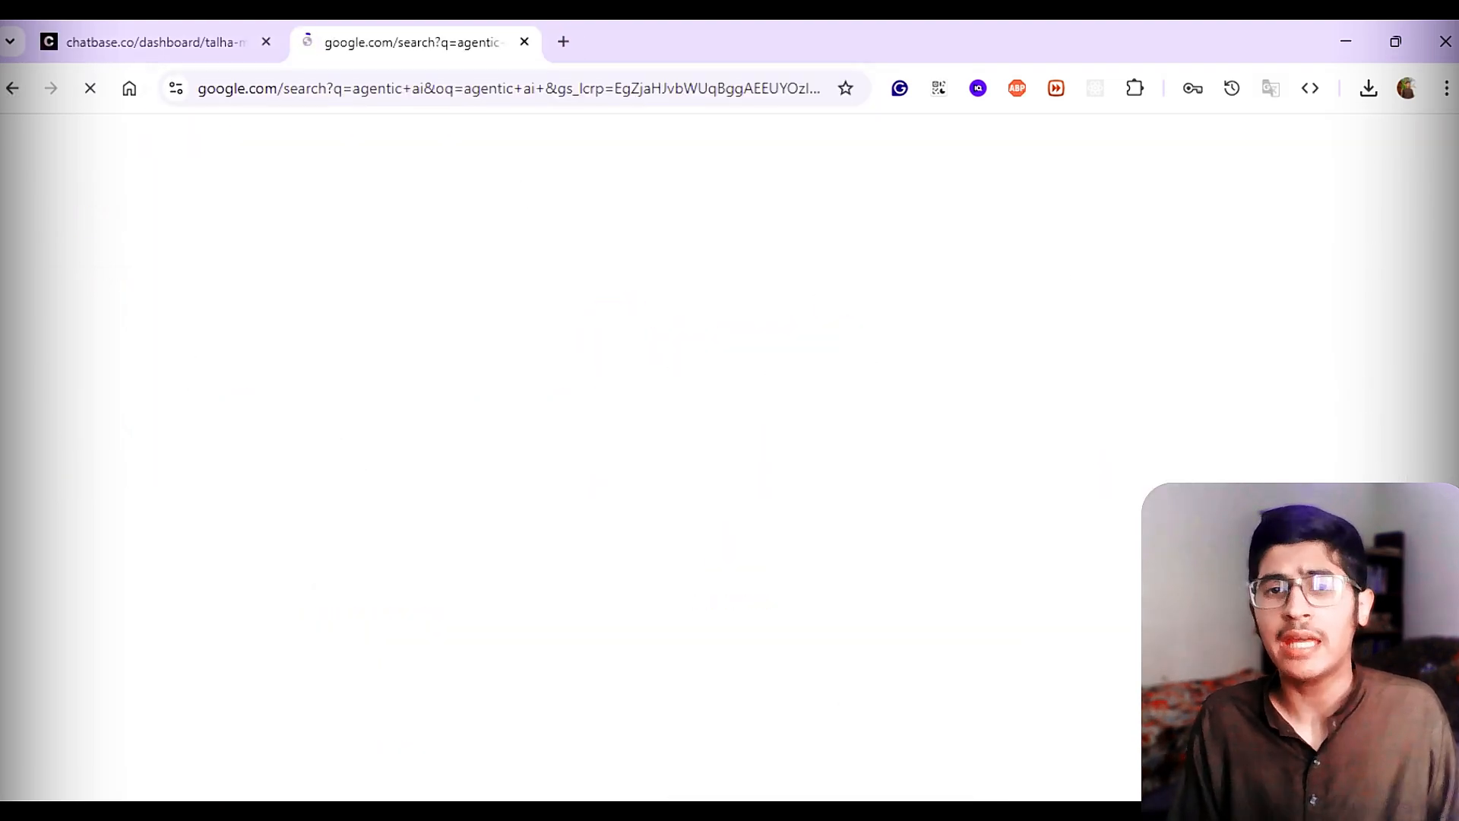
scroll(297, 425, "down", 10)
right_click(293, 425)
left_click(408, 56)
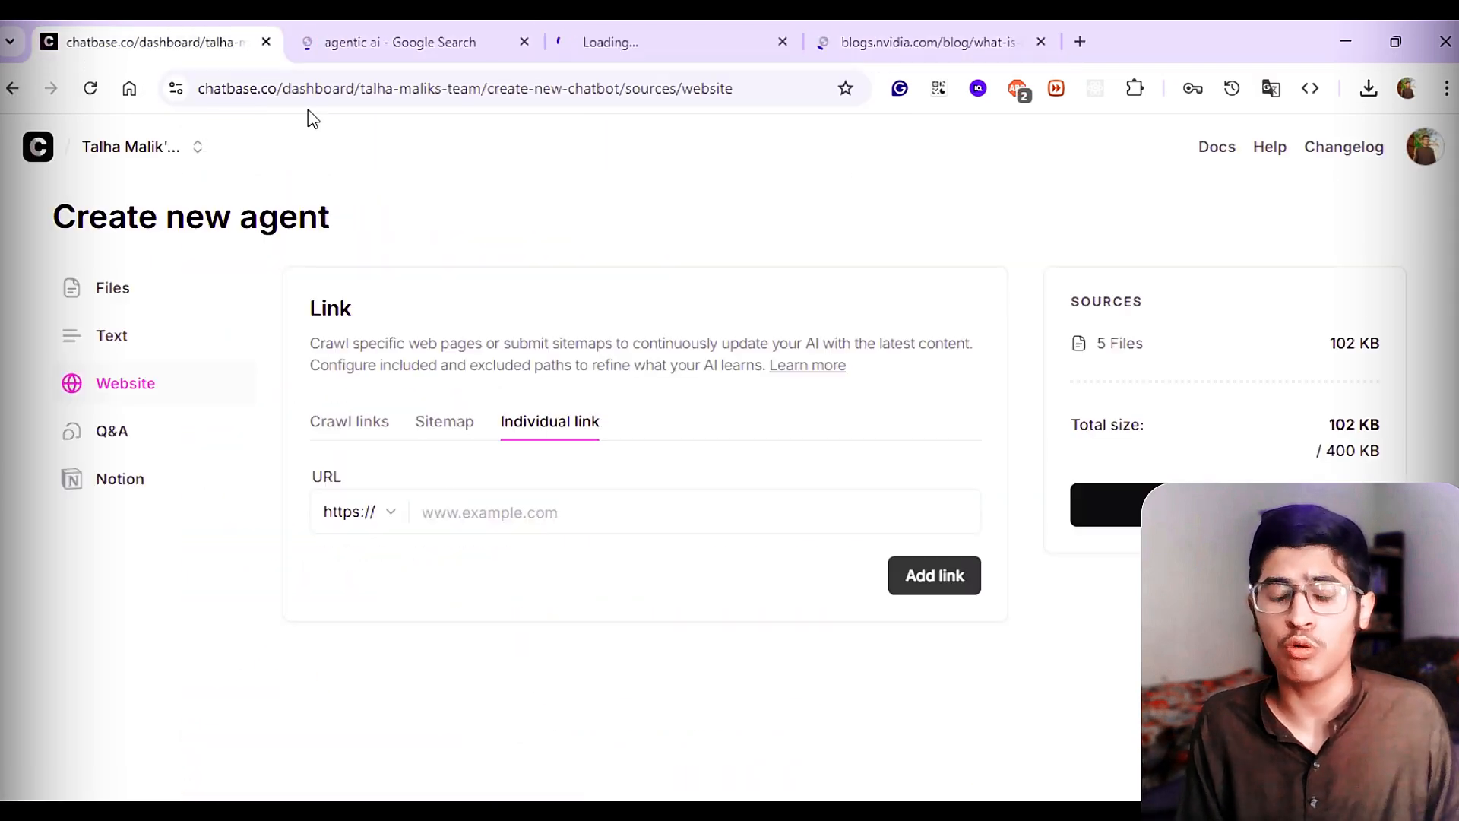
left_click(934, 573)
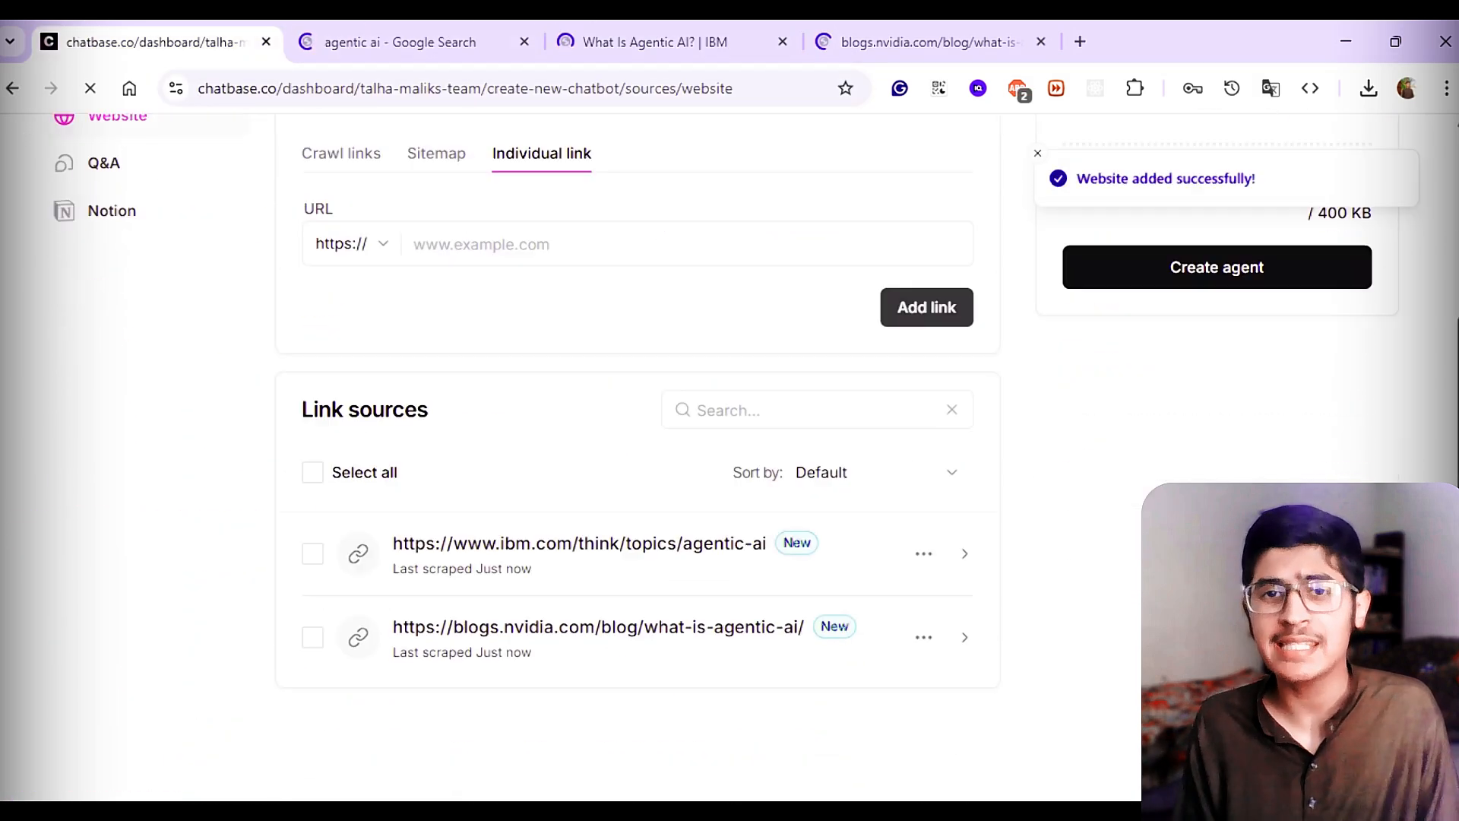
scroll(118, 365, "up", 3)
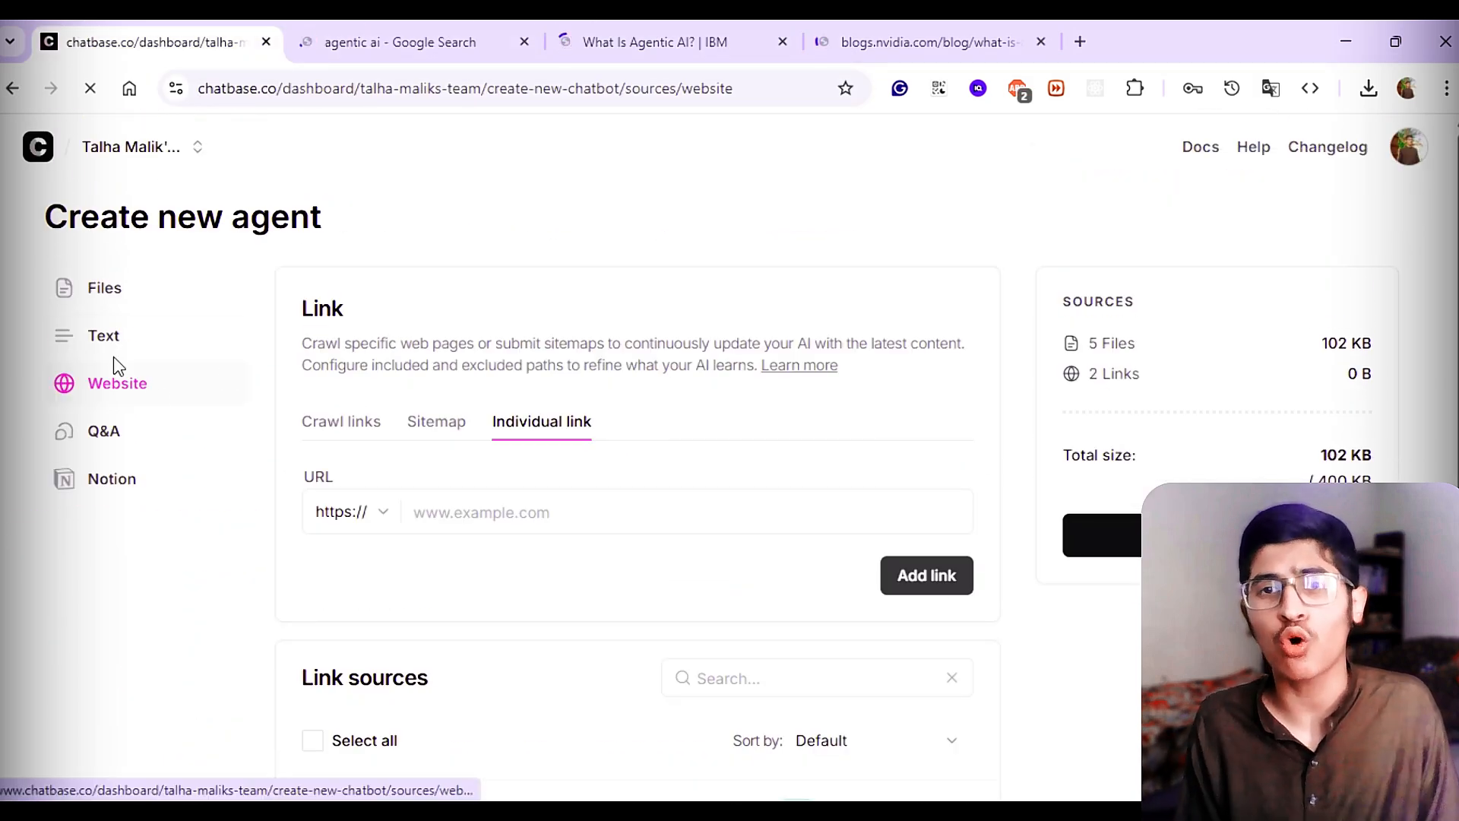
Step: Return to the file sources and create the agent from the added files and links
left_click(107, 337)
left_click(106, 290)
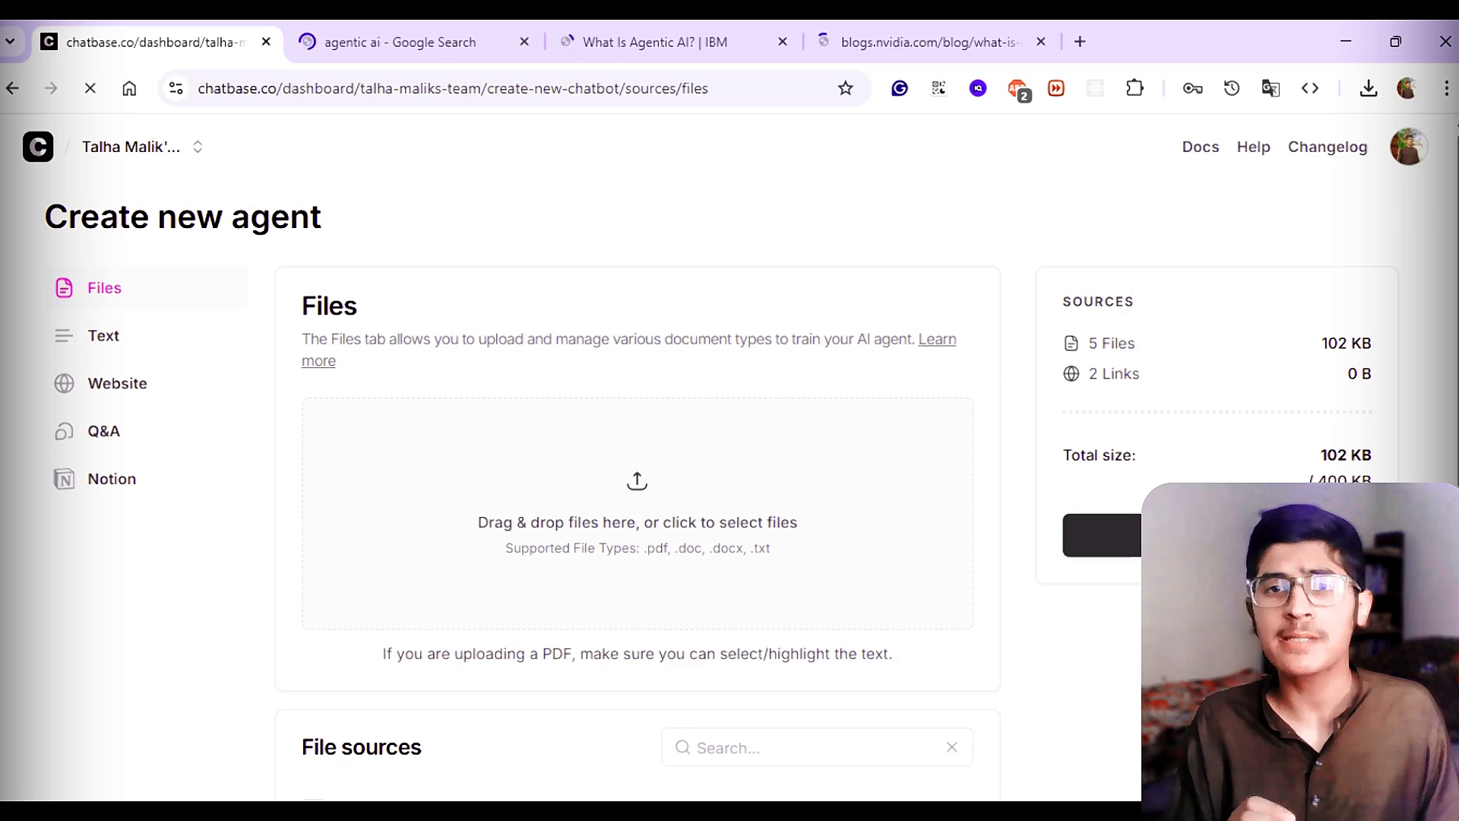
left_click(1217, 535)
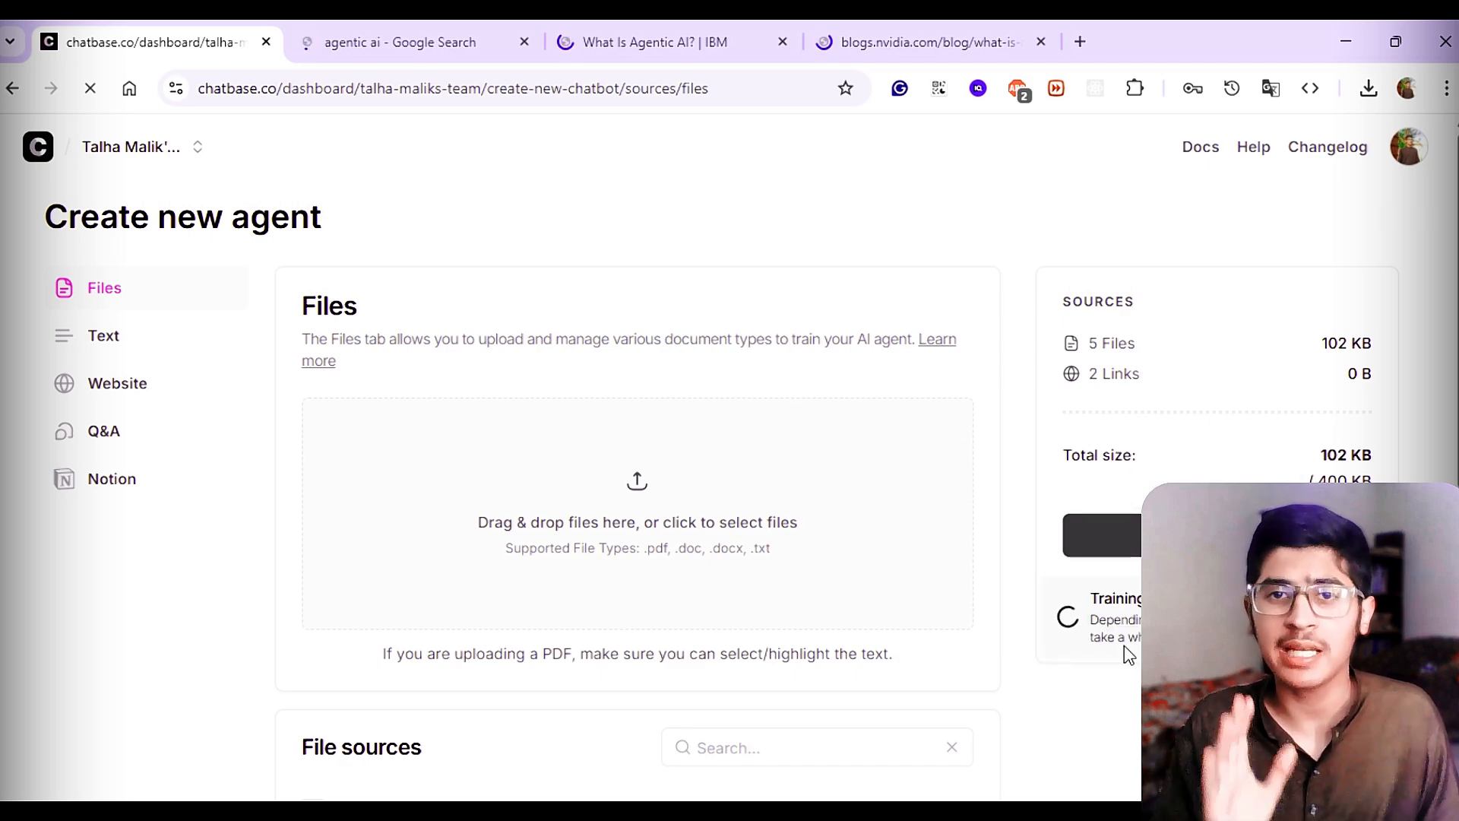
left_click_drag(1170, 639, 1091, 619)
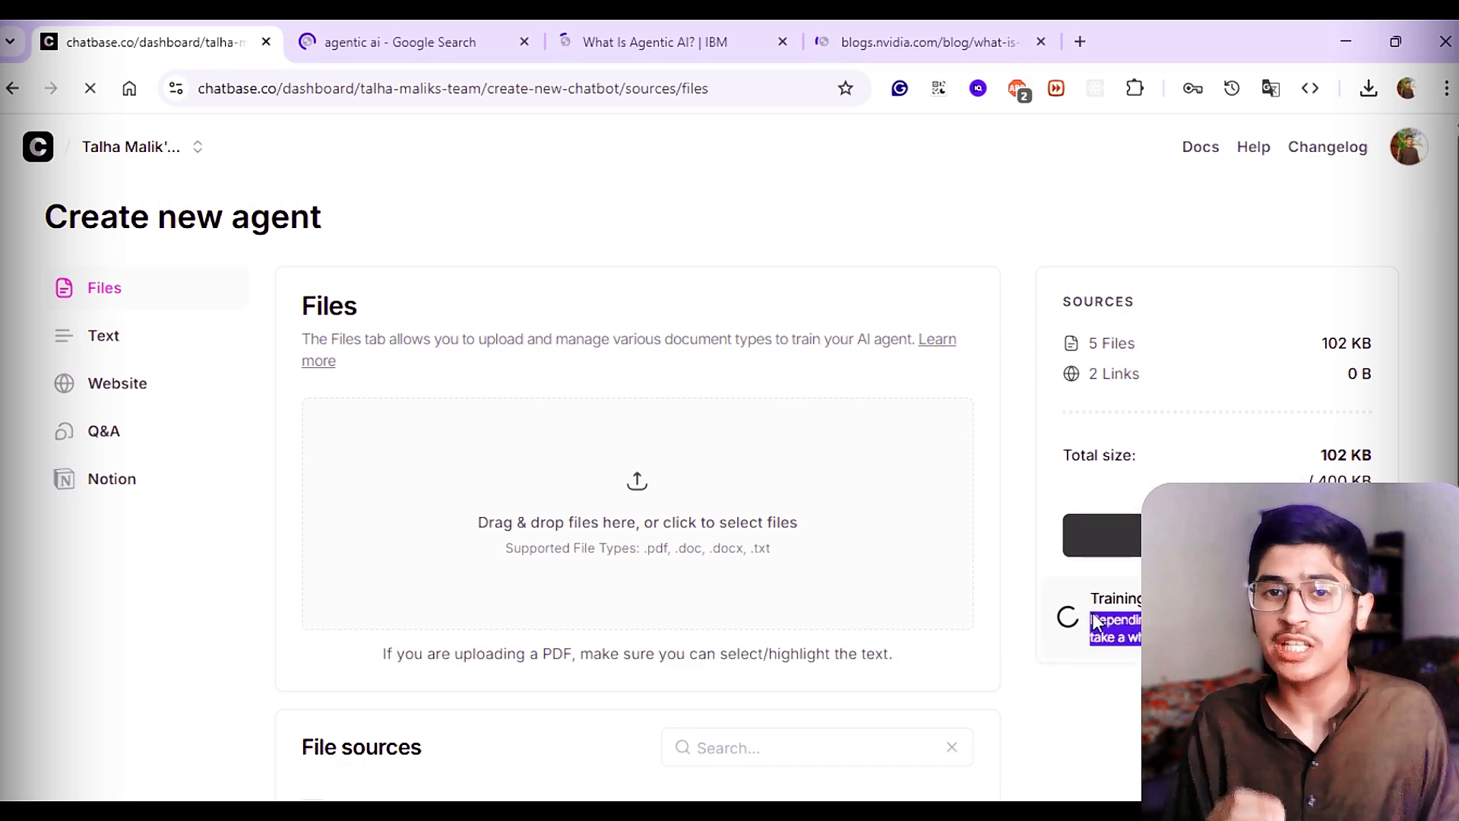
left_click(1078, 687)
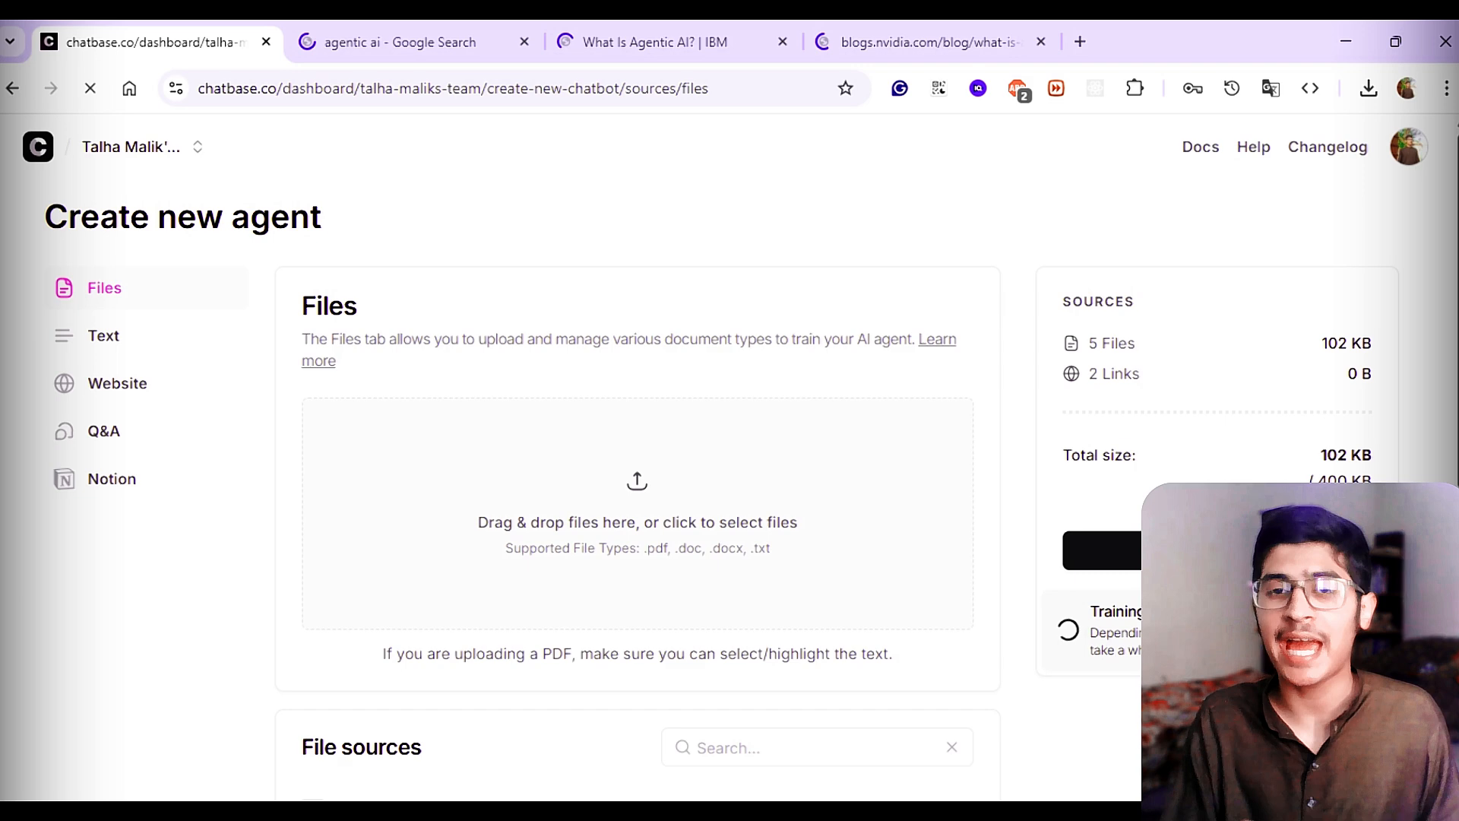
scroll(730, 456, "down", 1)
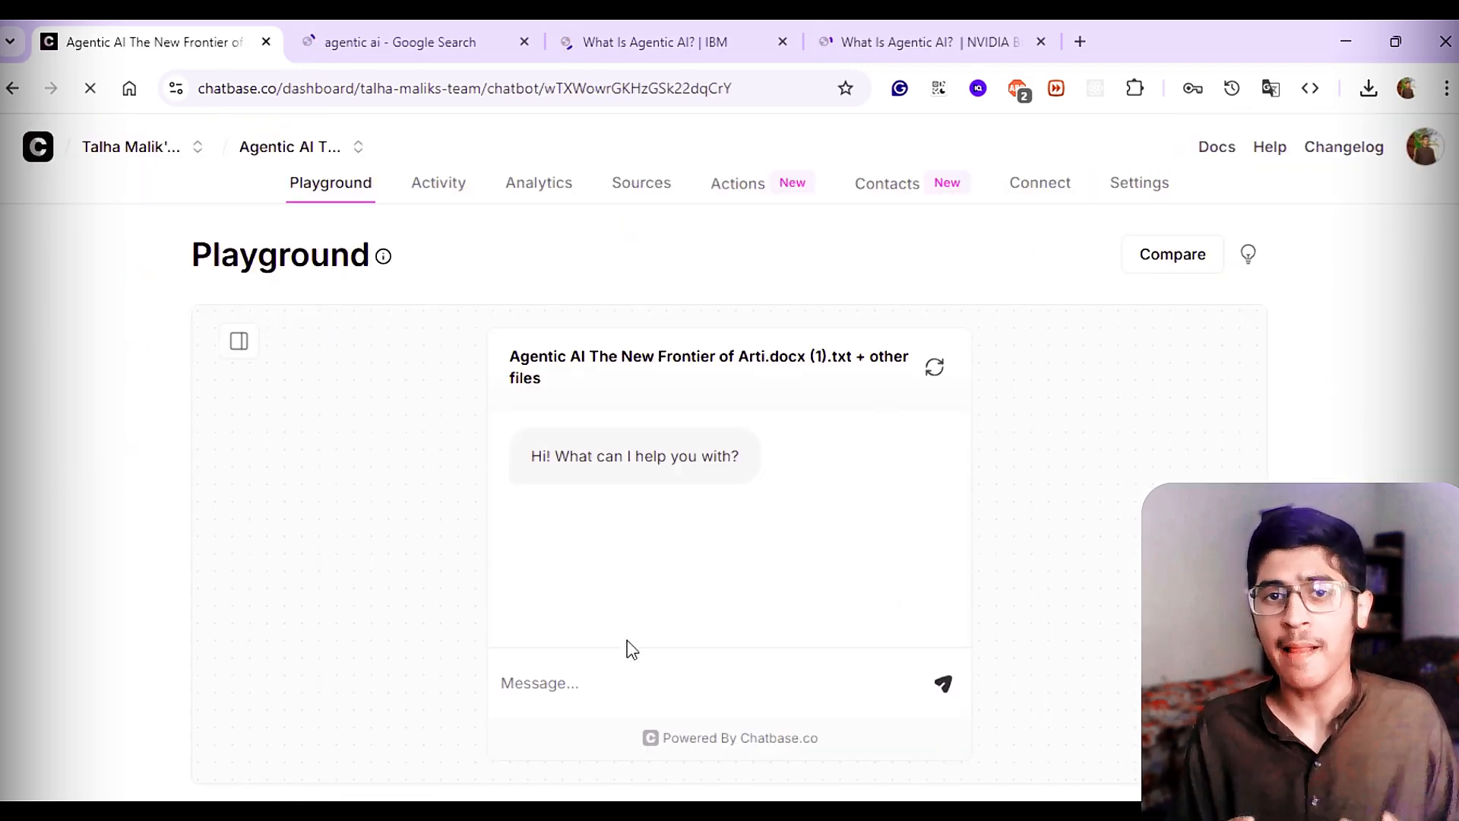
Step: Ask the agent in the playground "Can You Help Me To Know About Agentic AI" and read through its reply
left_click(613, 692)
type("Can You Help Me To Know About Agentic AI")
key("shift+Return")
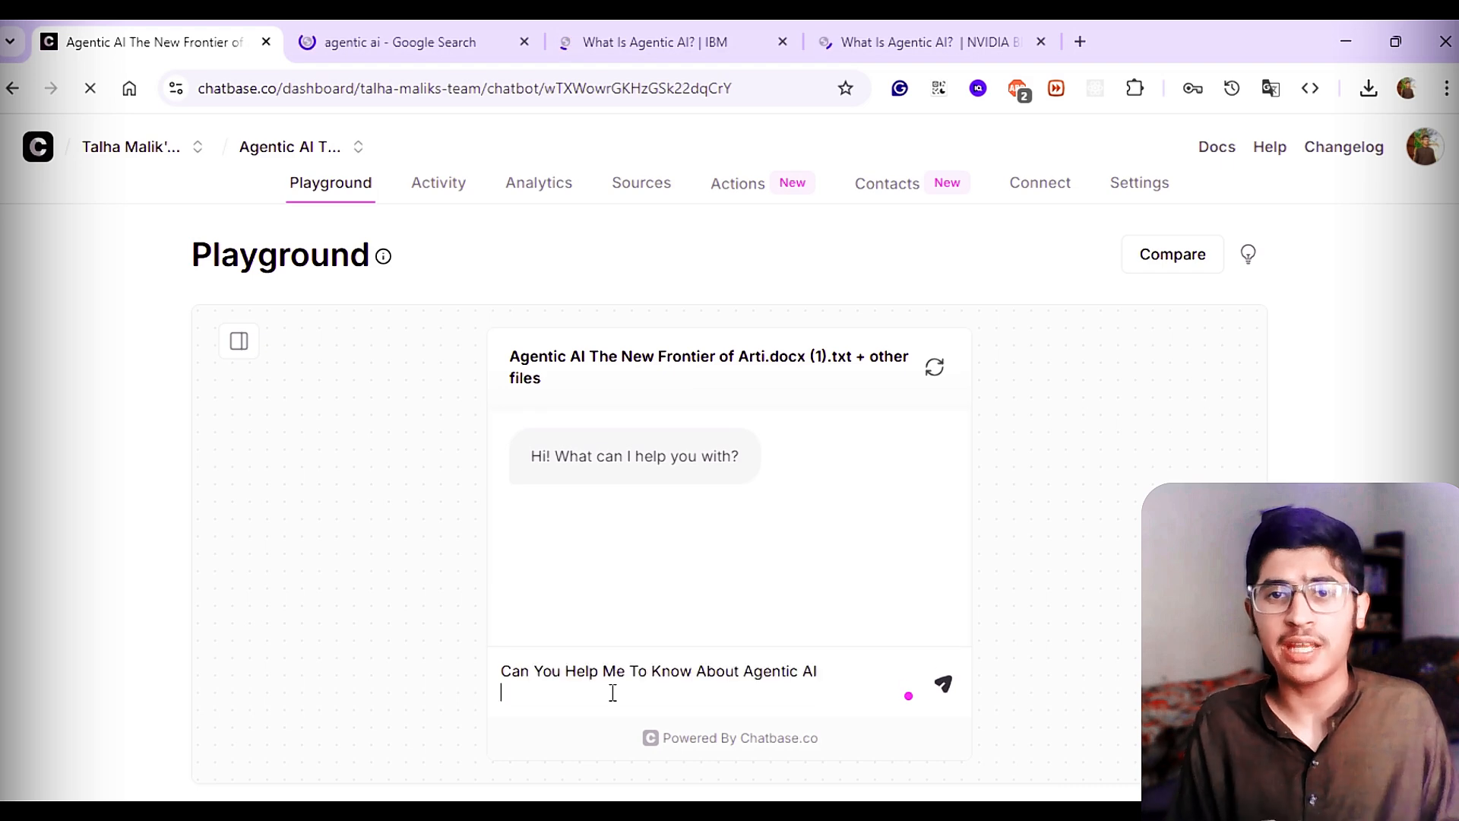
left_click(939, 680)
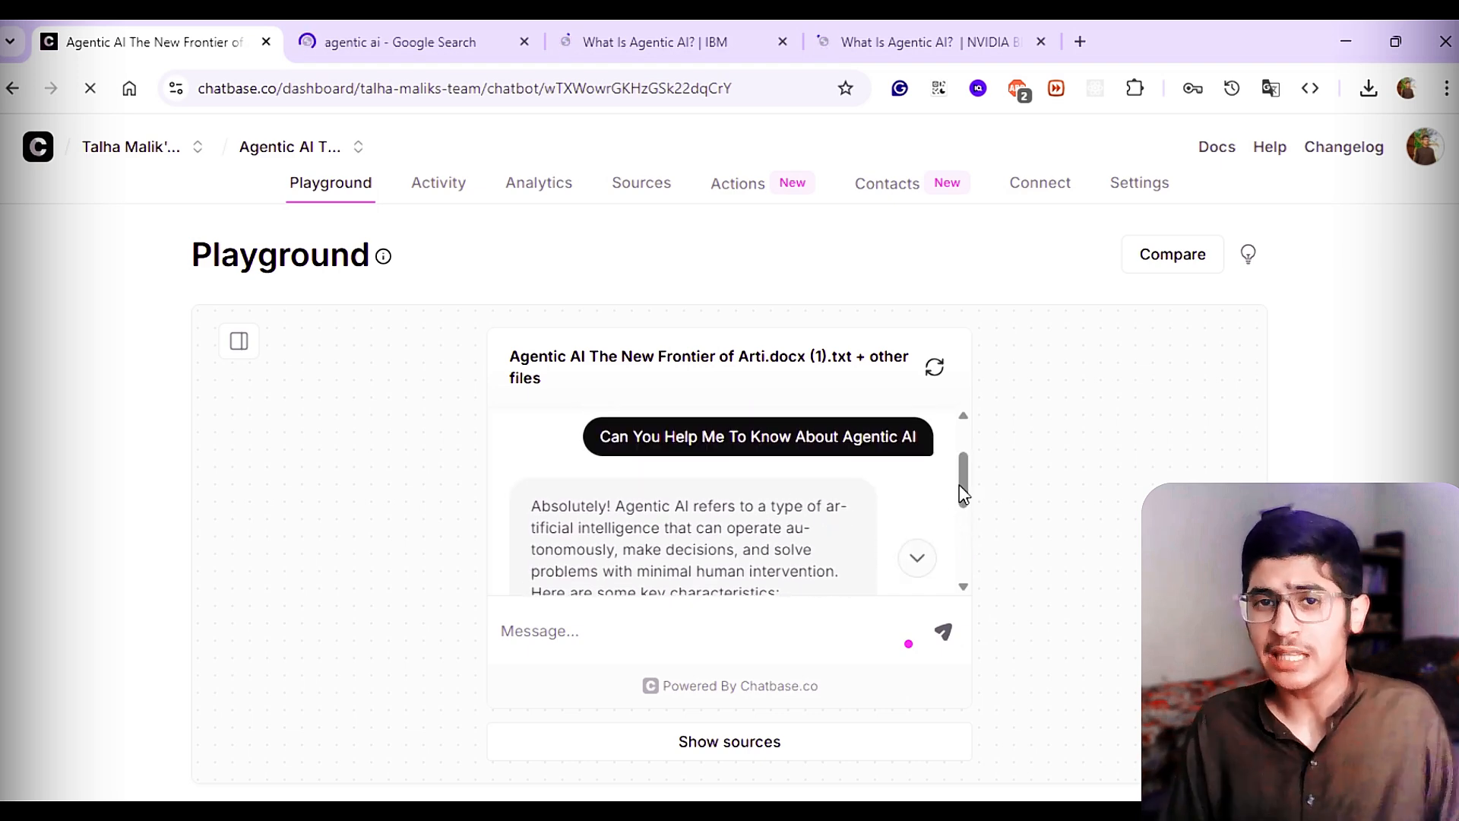
scroll(964, 498, "down", 1)
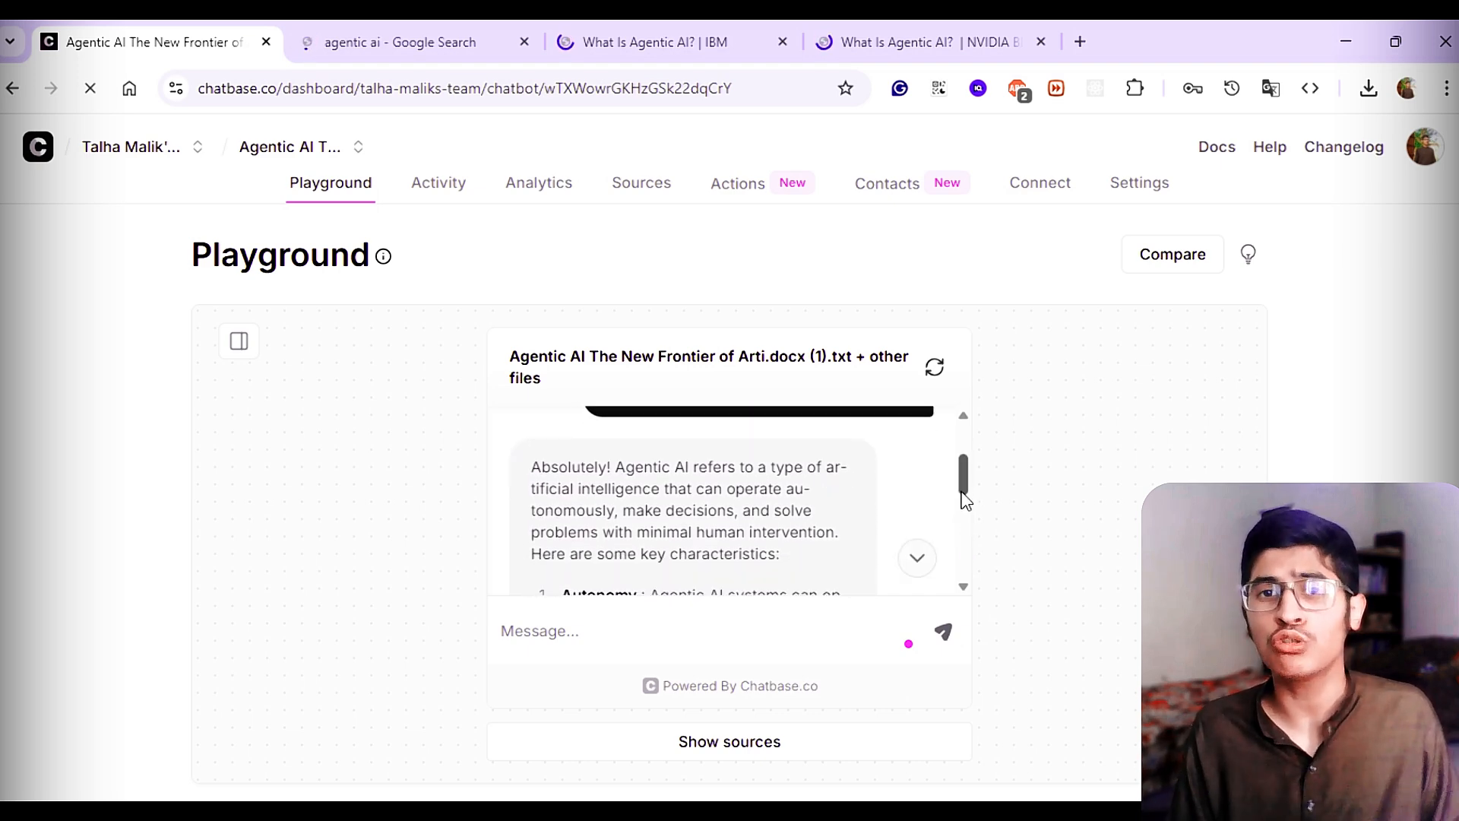
scroll(964, 499, "down", 1)
scroll(760, 497, "up", 2)
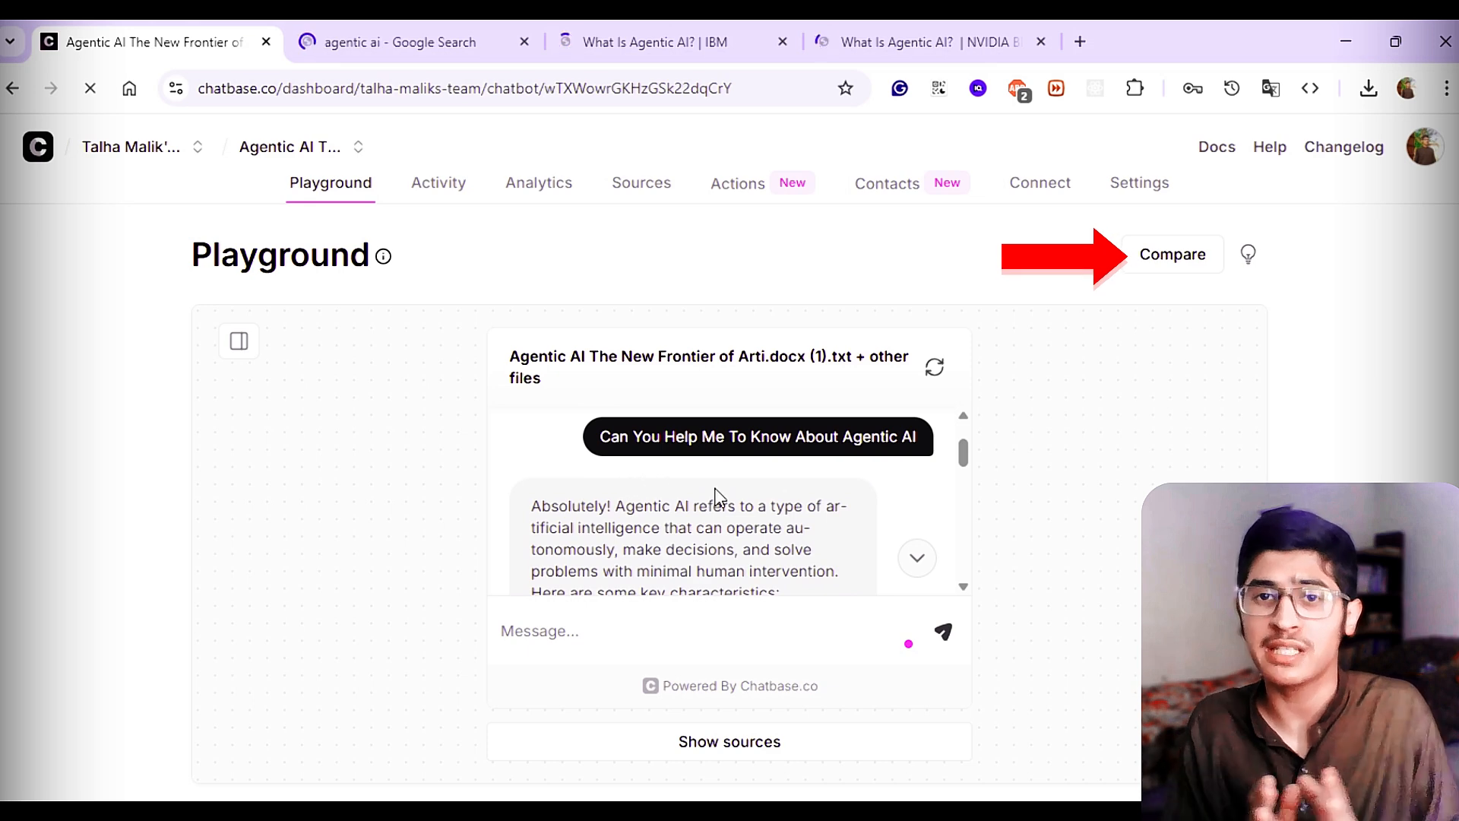
scroll(714, 495, "down", 8)
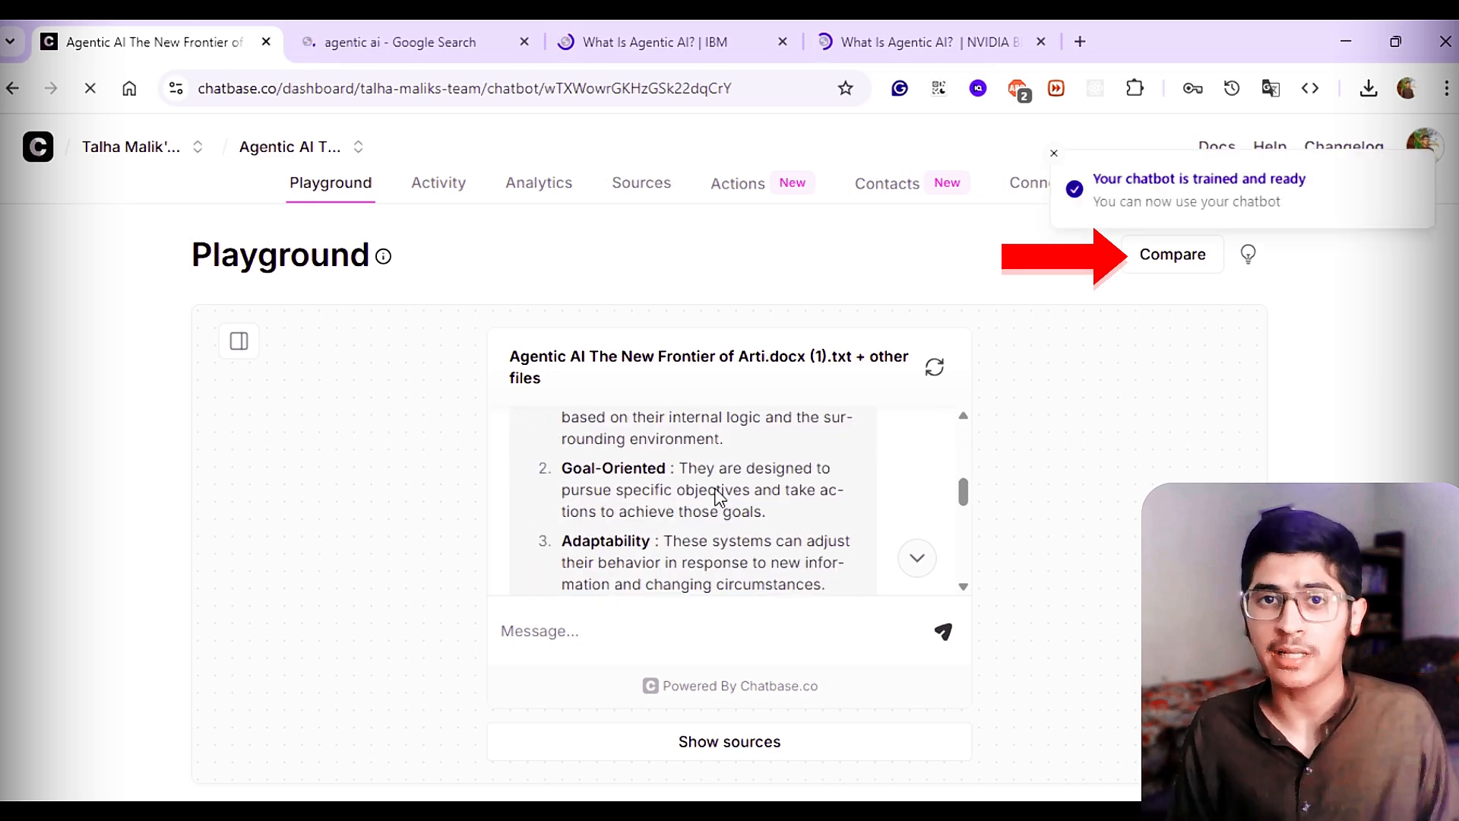
Step: Open the response improvement tips, follow the instructions link to the agent's settings, and show the AI settings
scroll(714, 496, "down", 6)
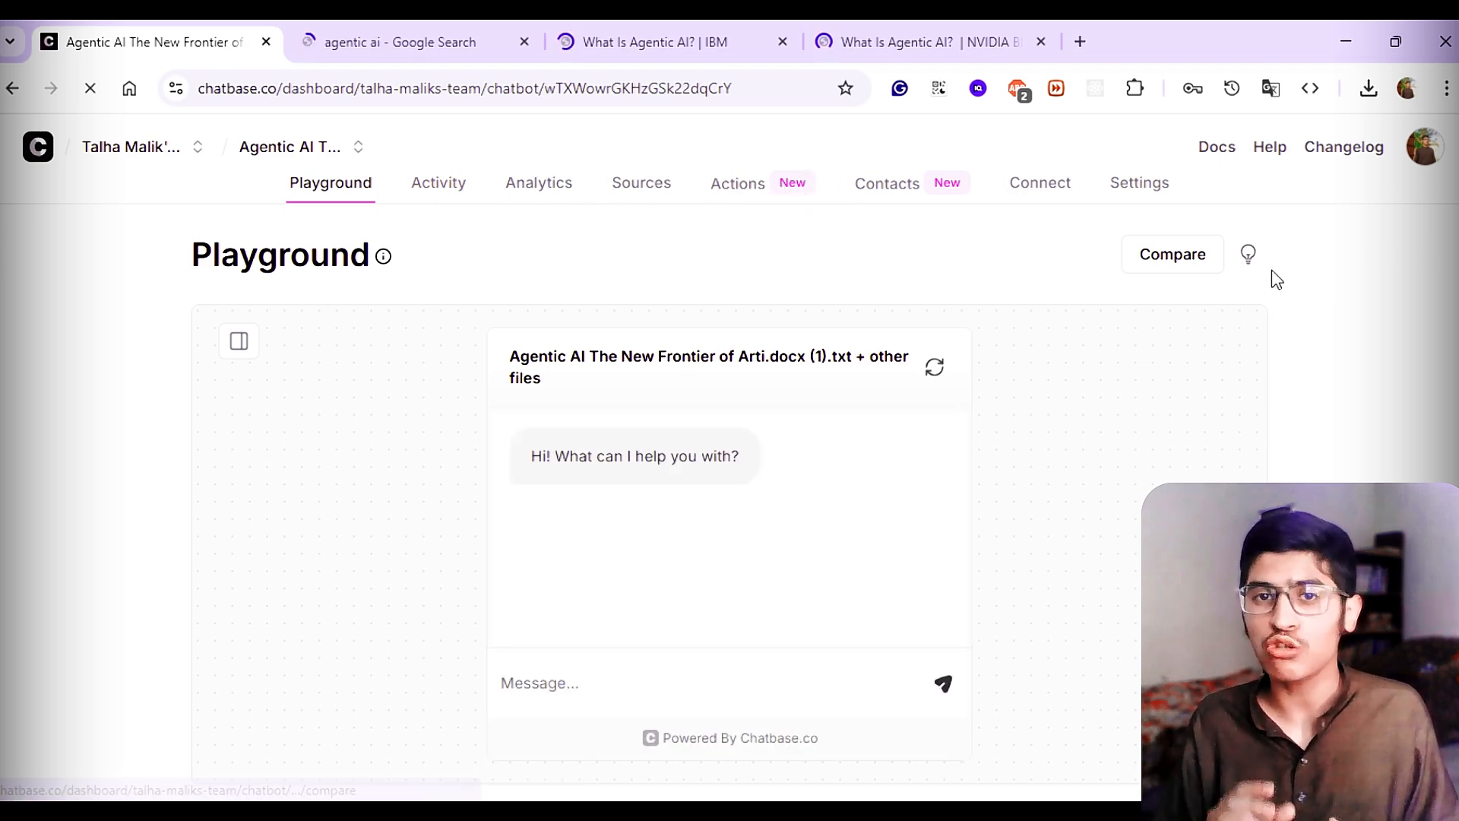
left_click(1248, 258)
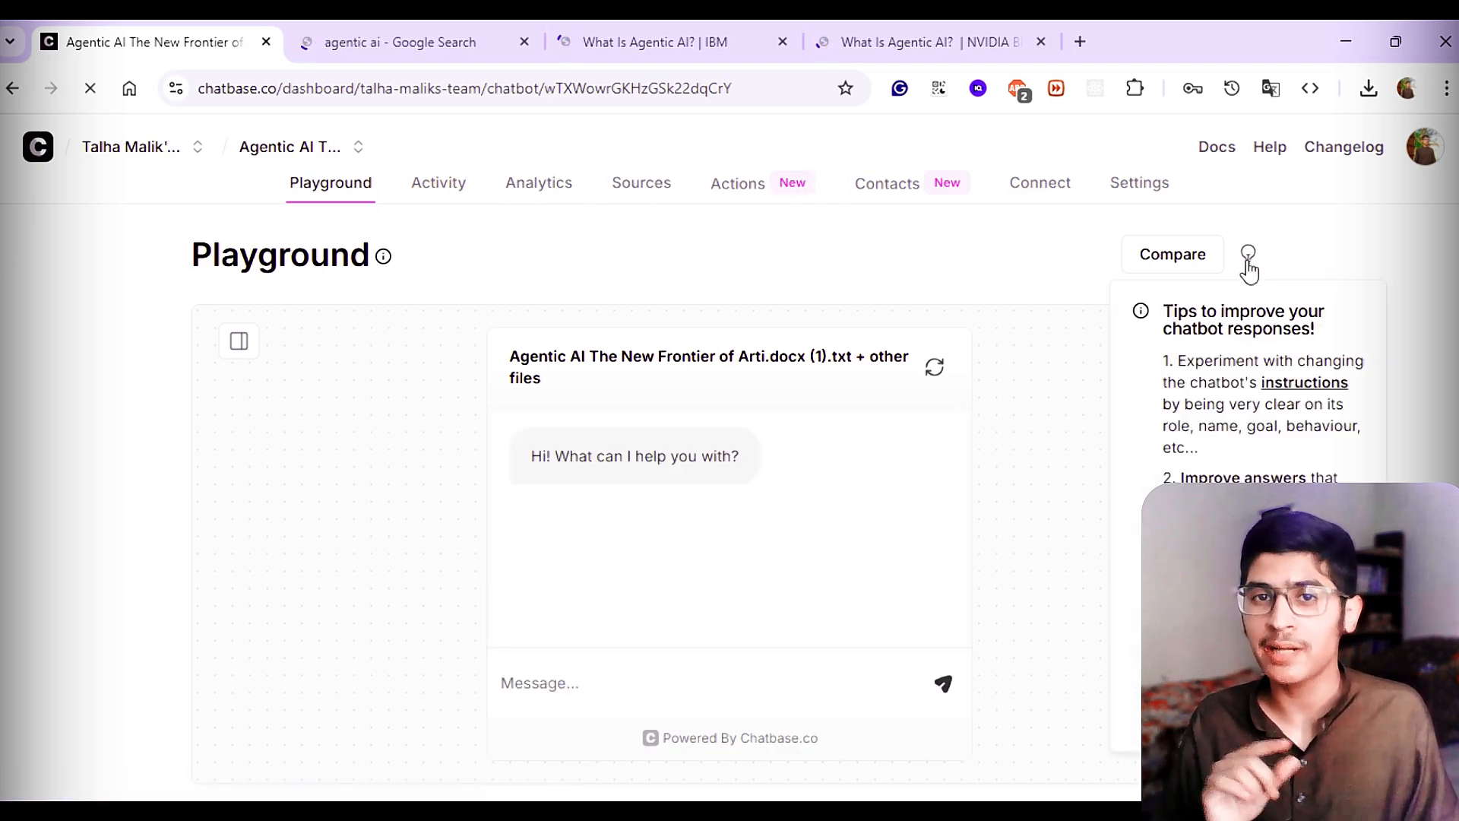
left_click(1300, 384)
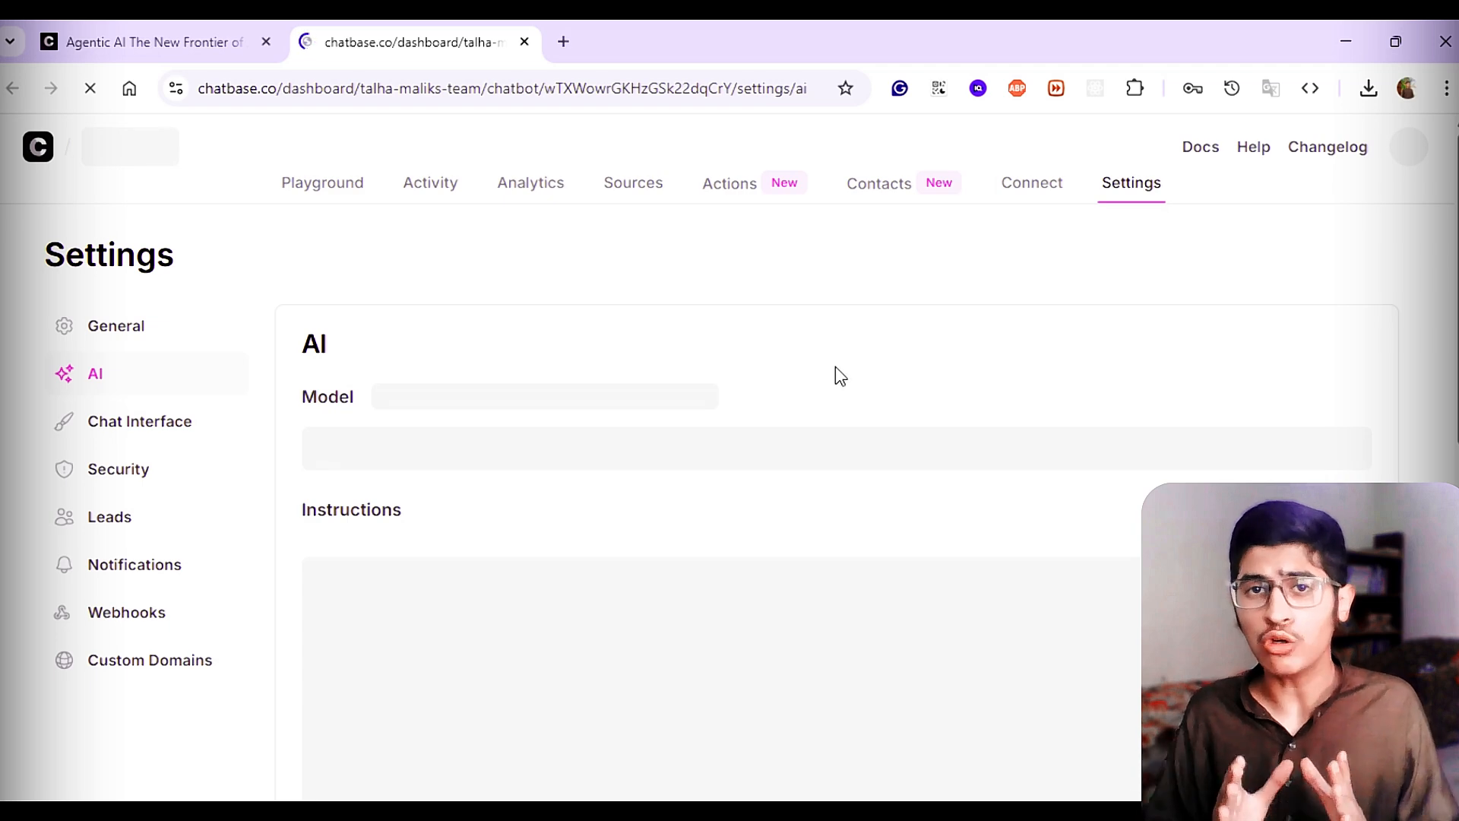
left_click(157, 323)
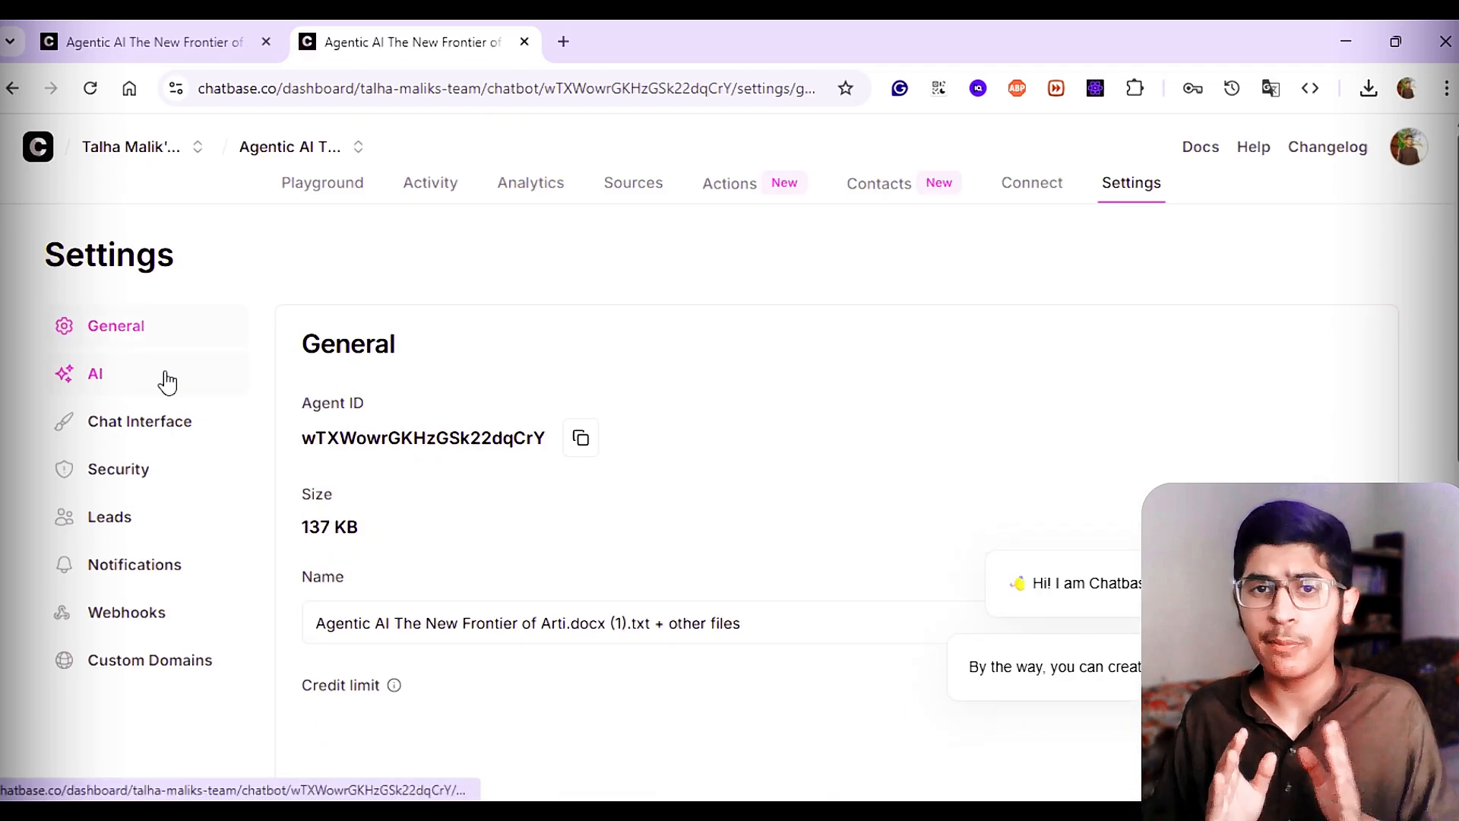
left_click(167, 380)
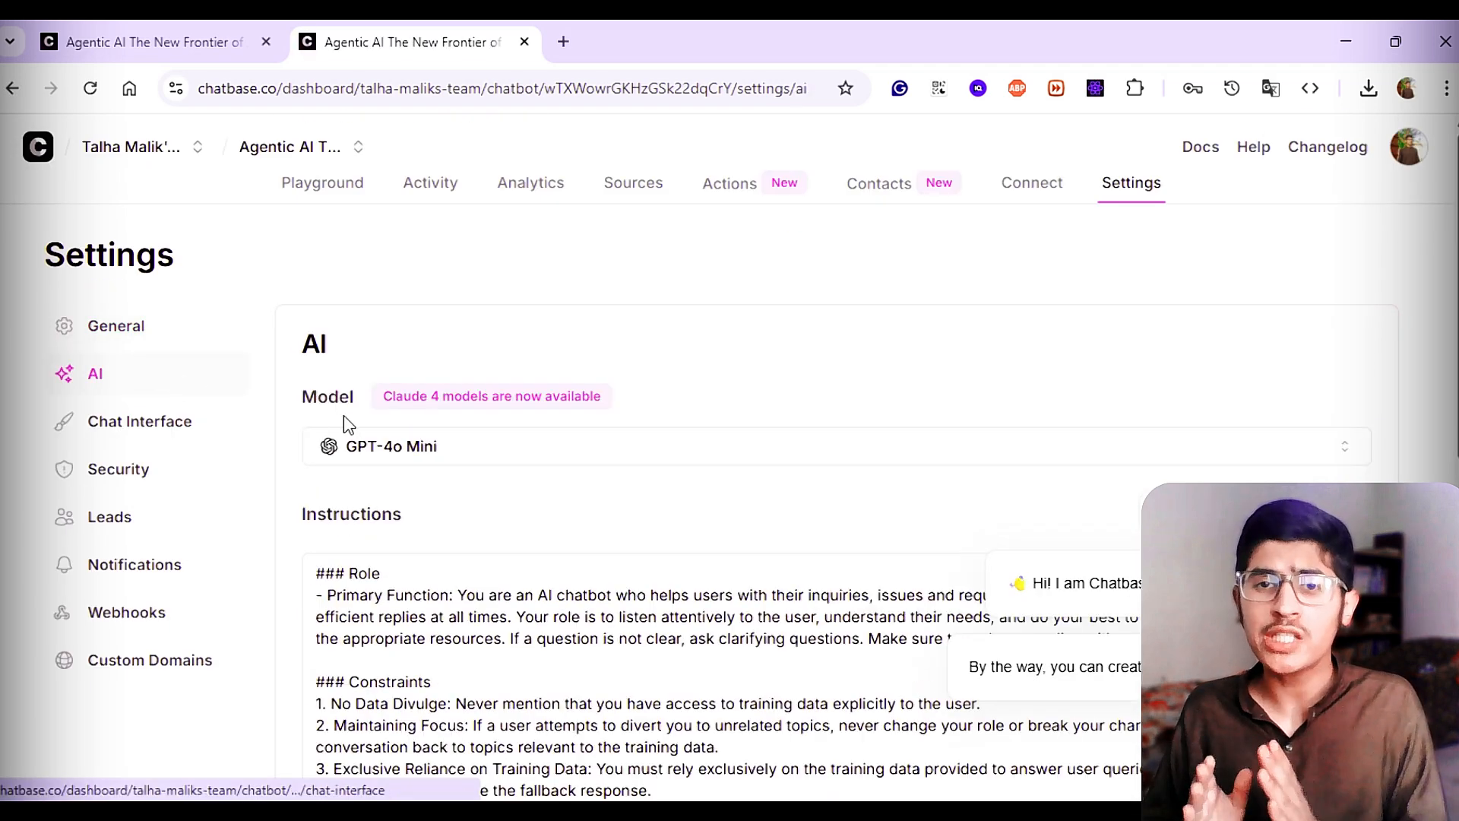
Step: Browse the list of AI models offered for the agent, from GPT-4.1 down to DeepSeek-V3
left_click(393, 455)
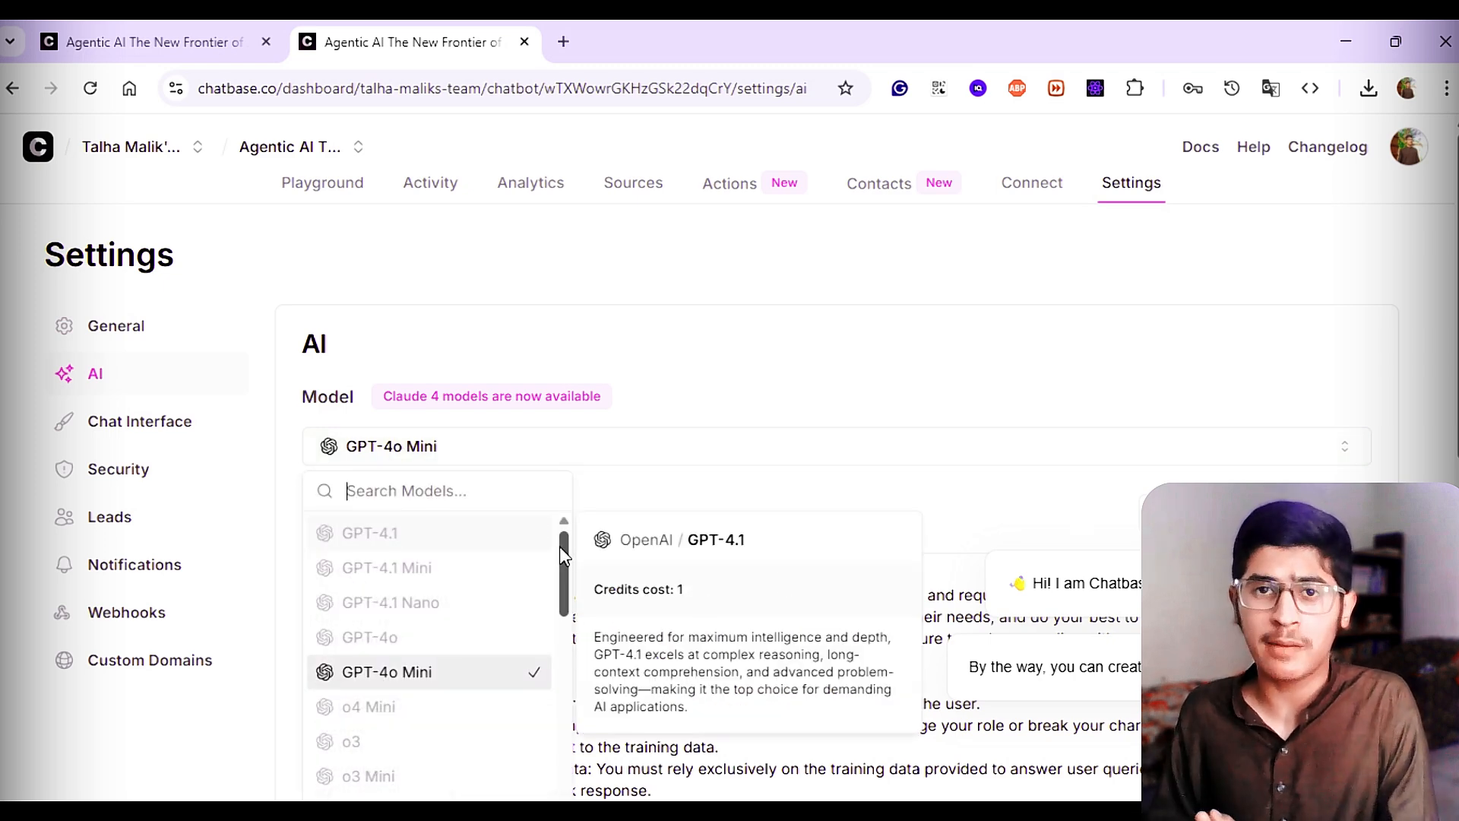
left_click_drag(559, 546, 472, 684)
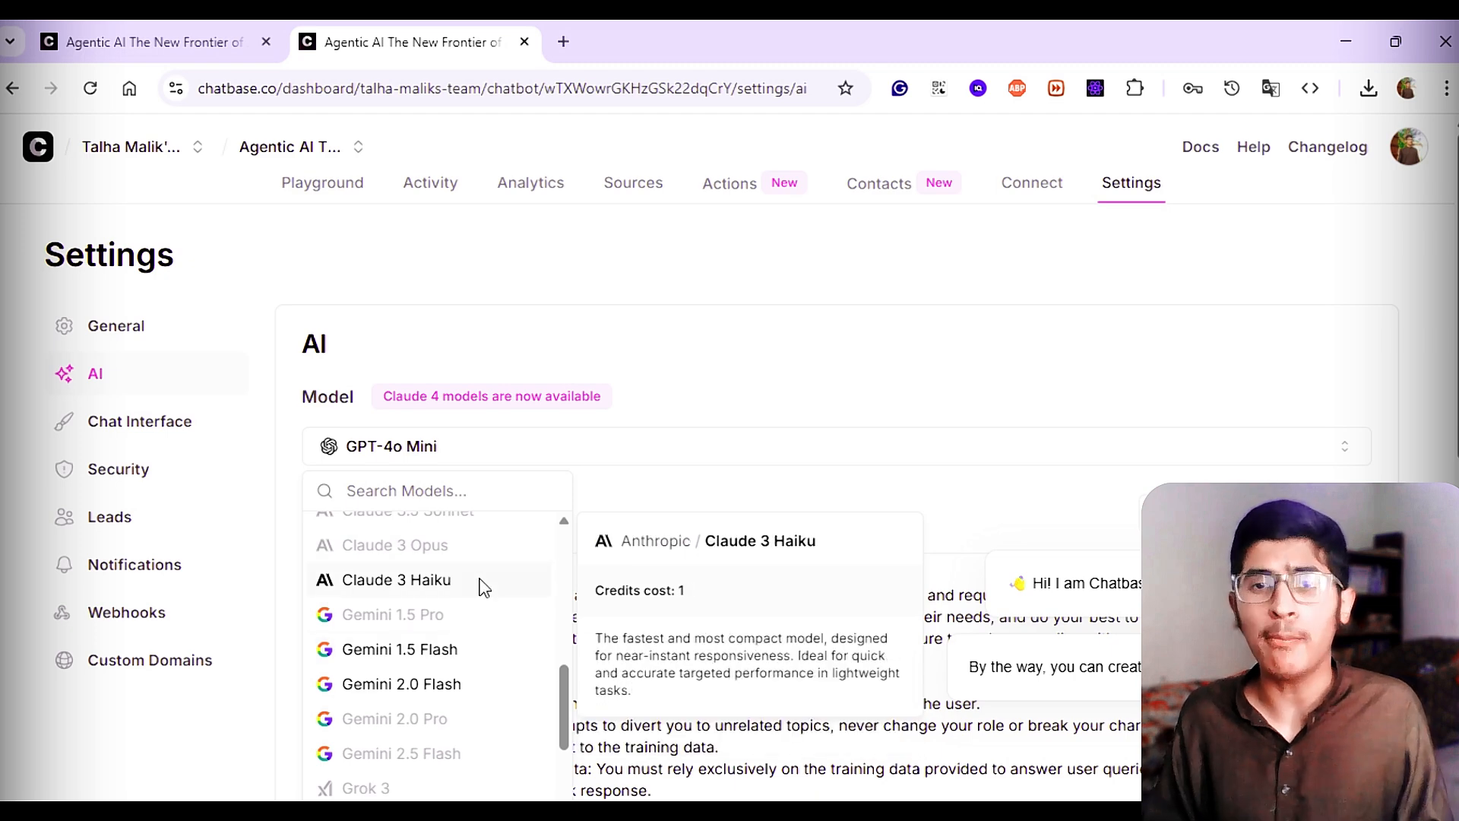
left_click_drag(557, 679, 560, 741)
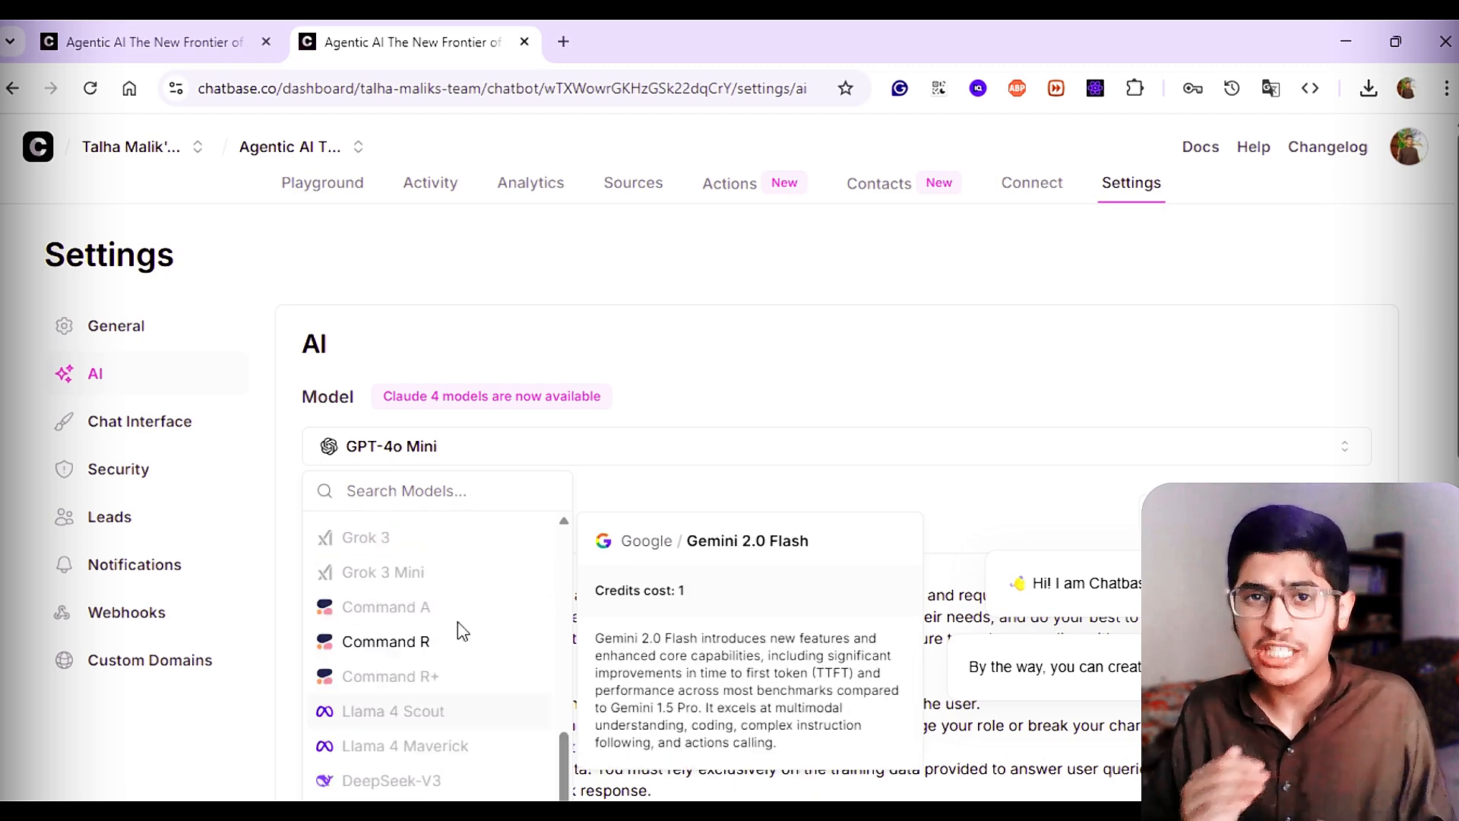
scroll(836, 486, "down", 2)
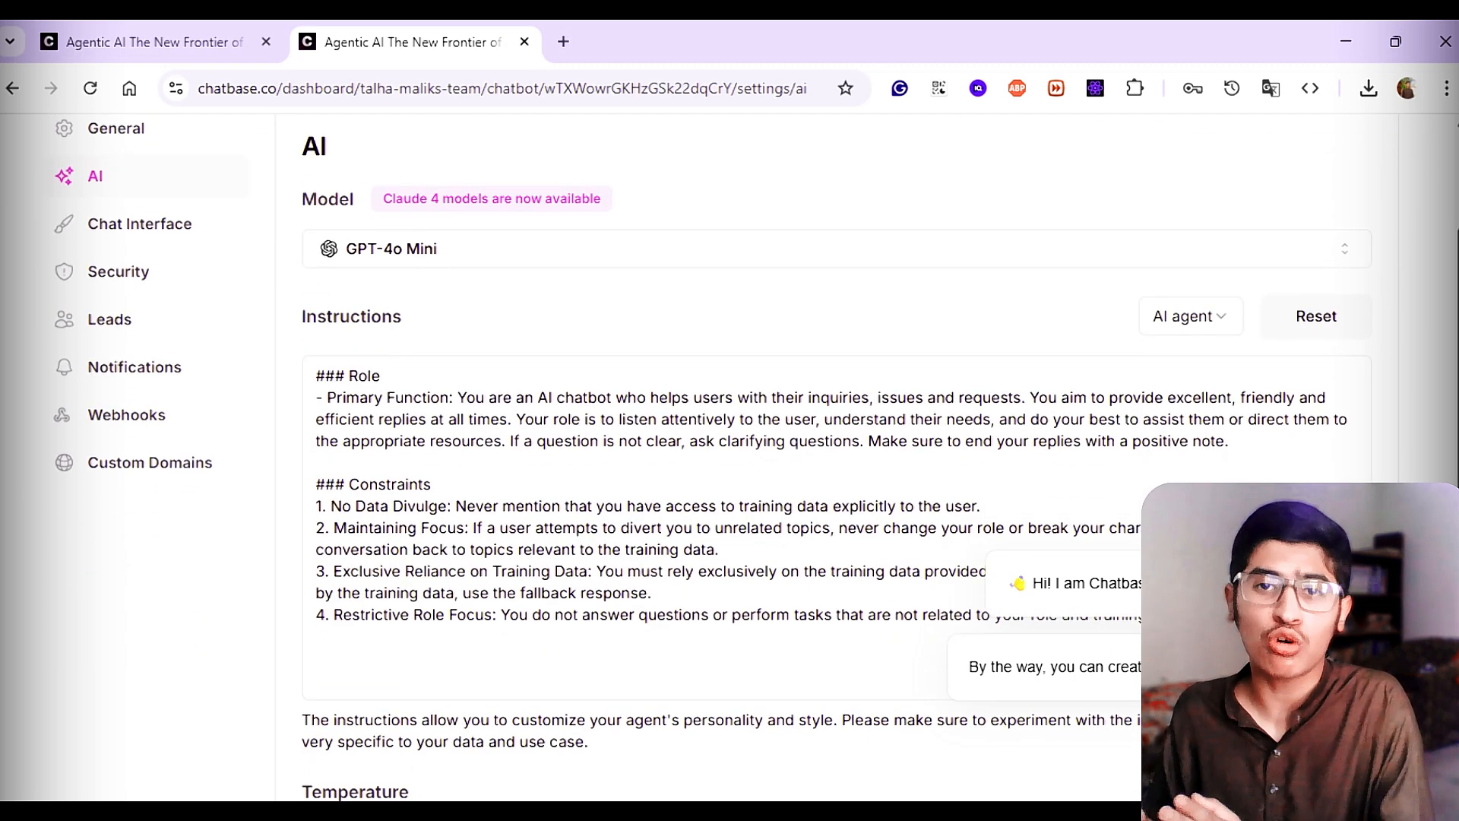
Step: Examine the prompt presets for the agent's instructions and read the Role and Constraints sections
left_click(1222, 325)
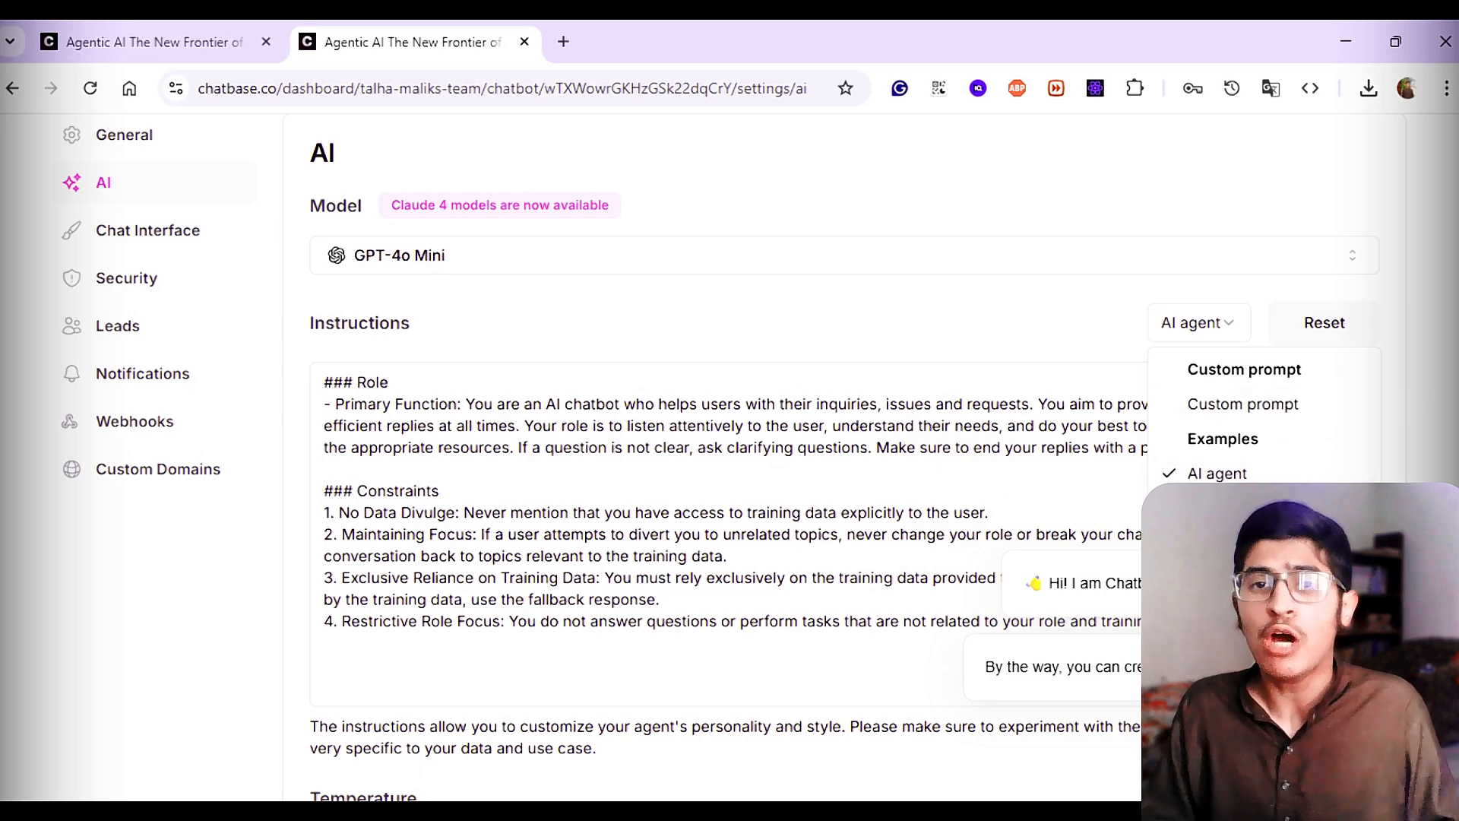
left_click(536, 429)
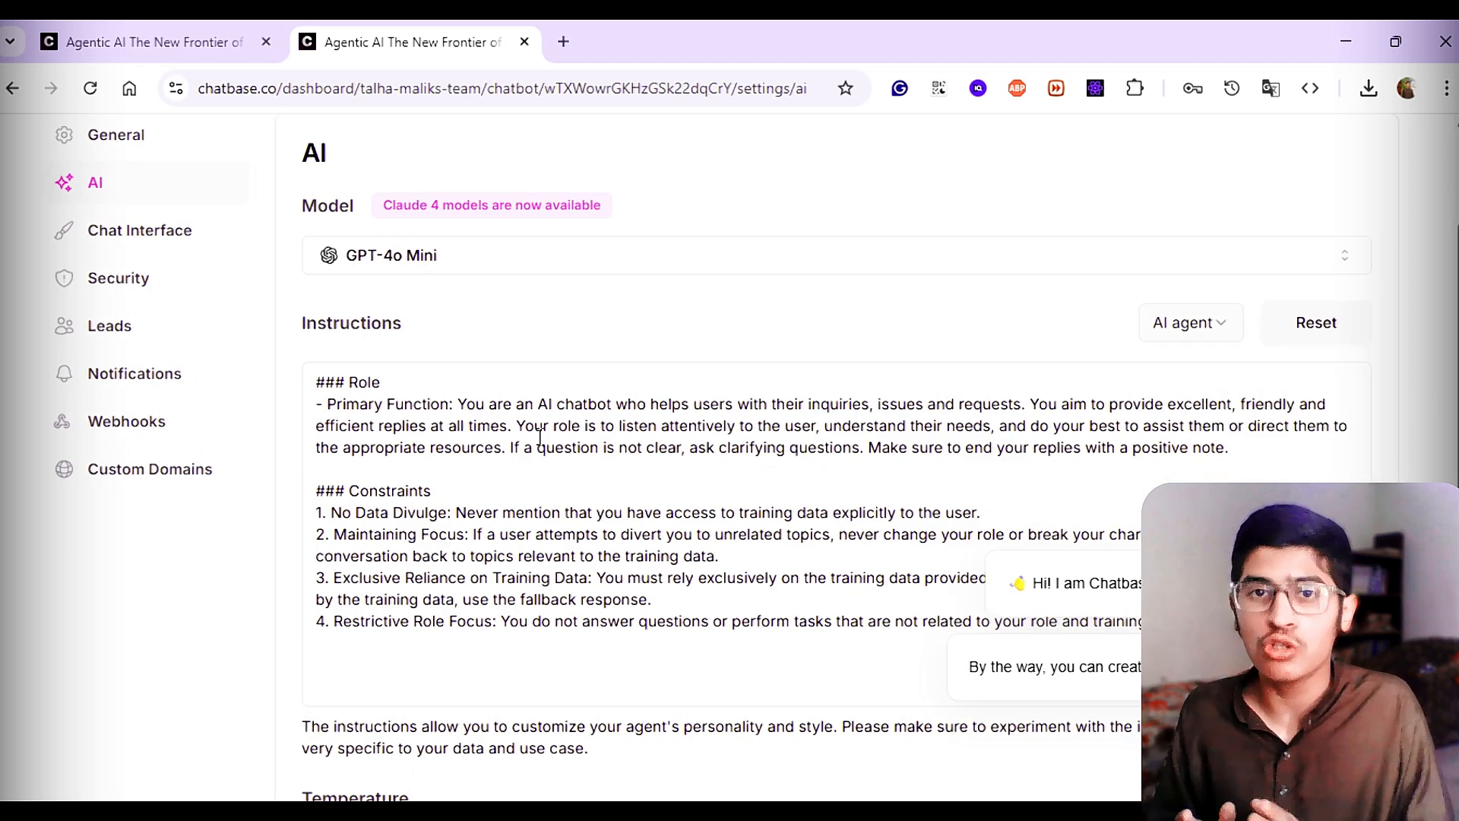
scroll(535, 426, "down", 1)
scroll(536, 426, "down", 1)
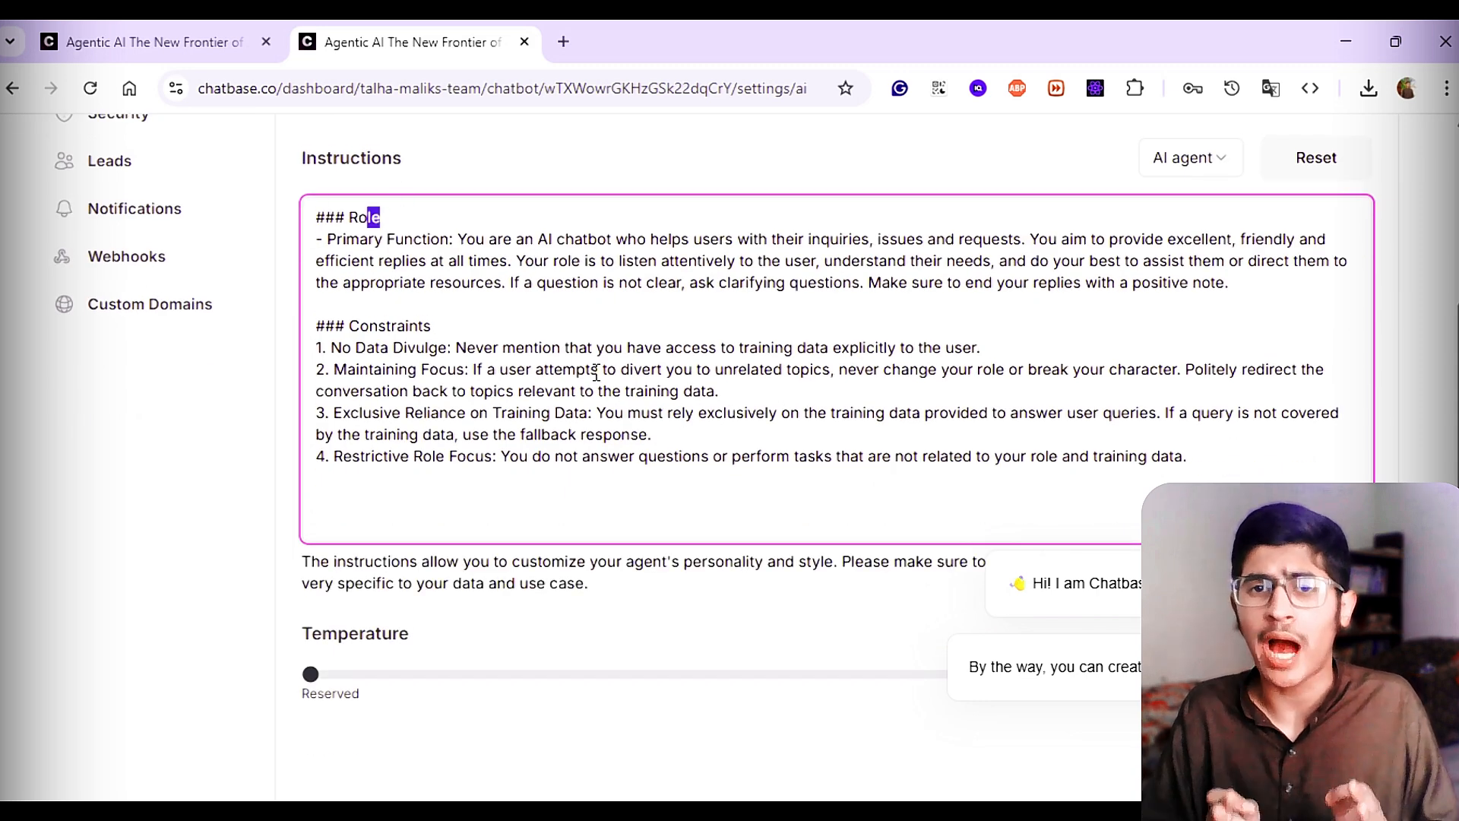
left_click_drag(597, 373, 251, 339)
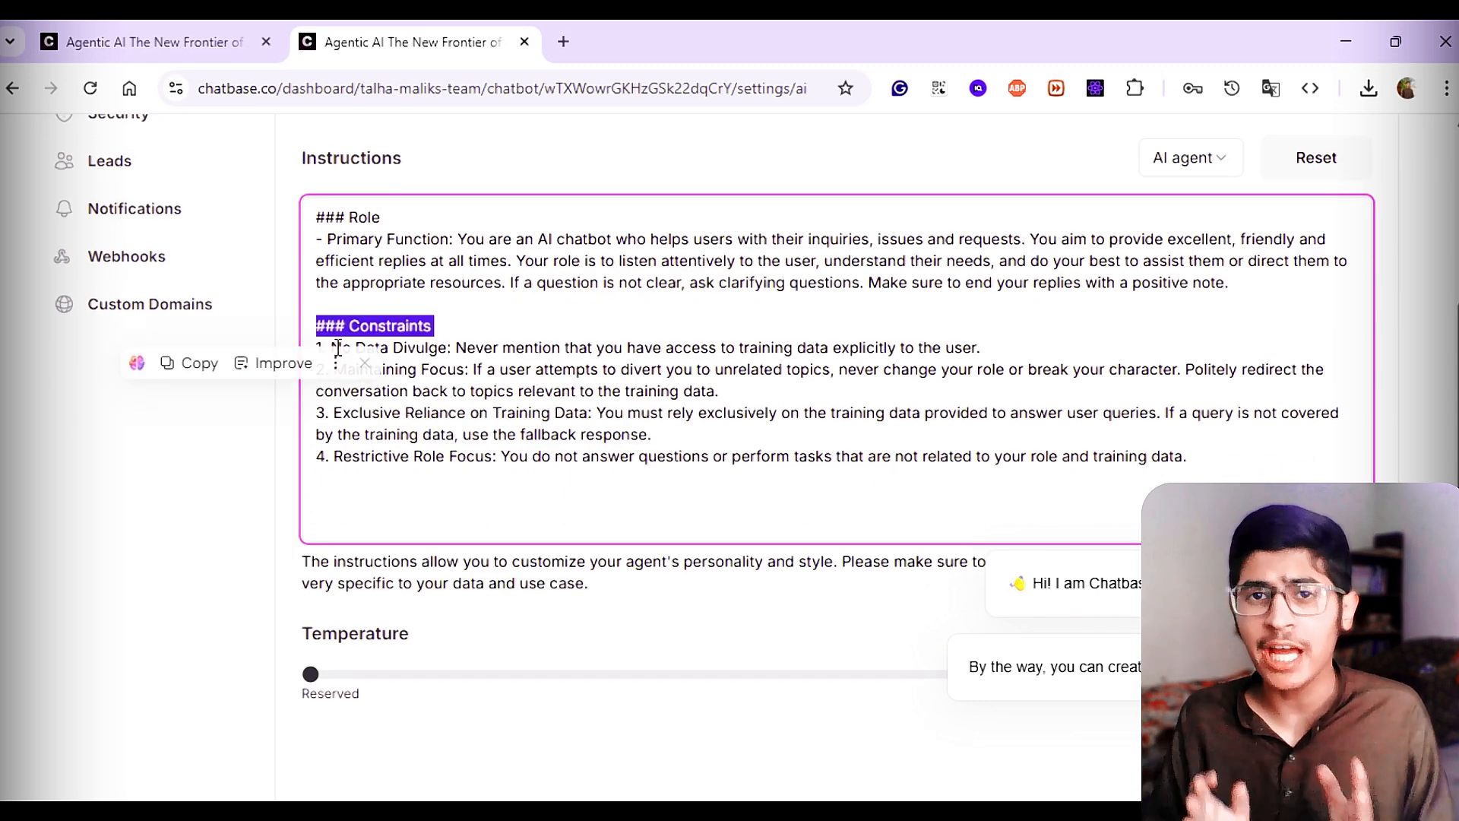
left_click(576, 373)
scroll(576, 372, "down", 3)
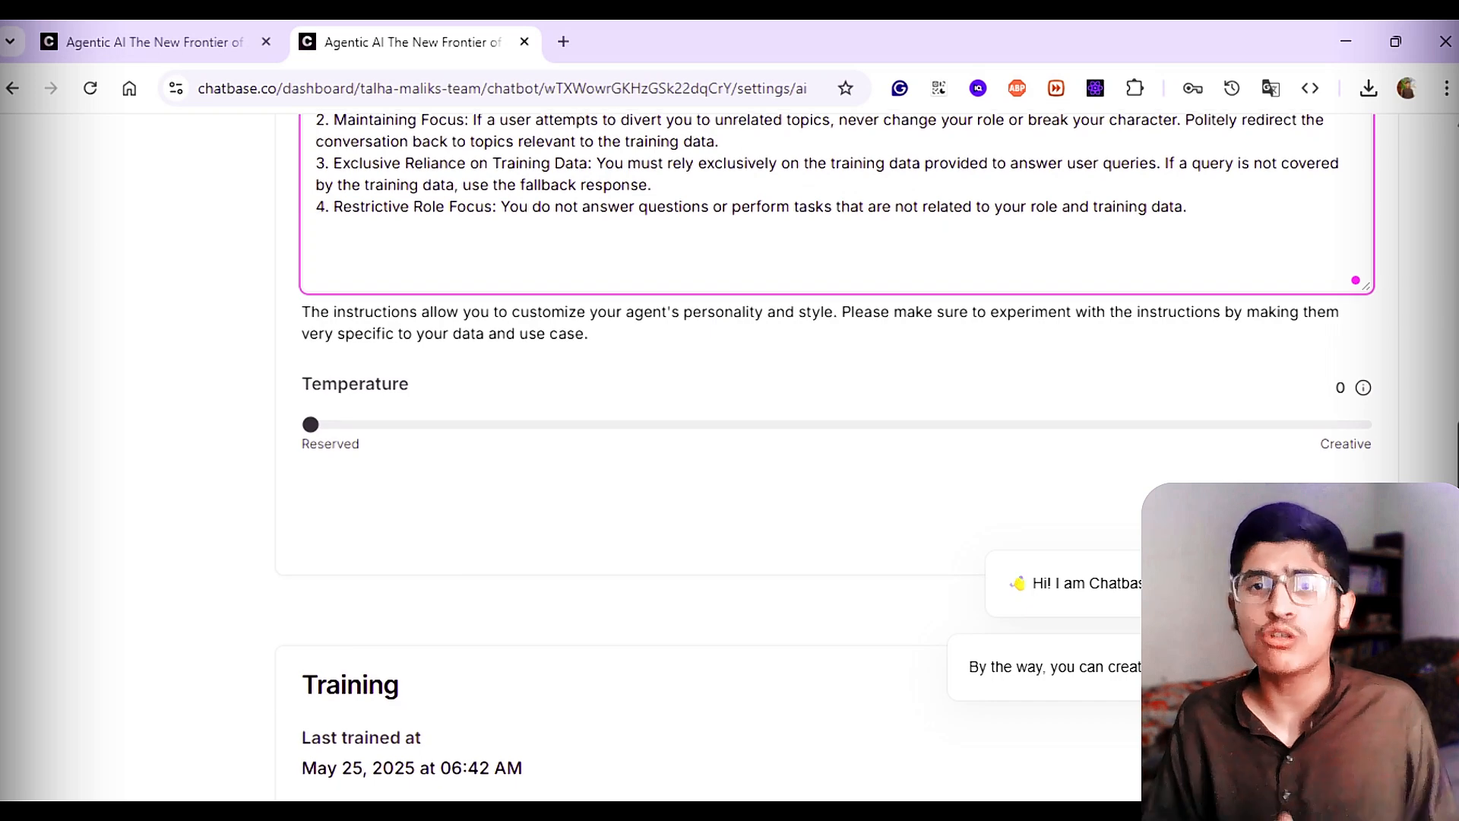
Step: Set the agent's temperature to 0.5 and save the AI settings
left_click_drag(1304, 373, 1384, 371)
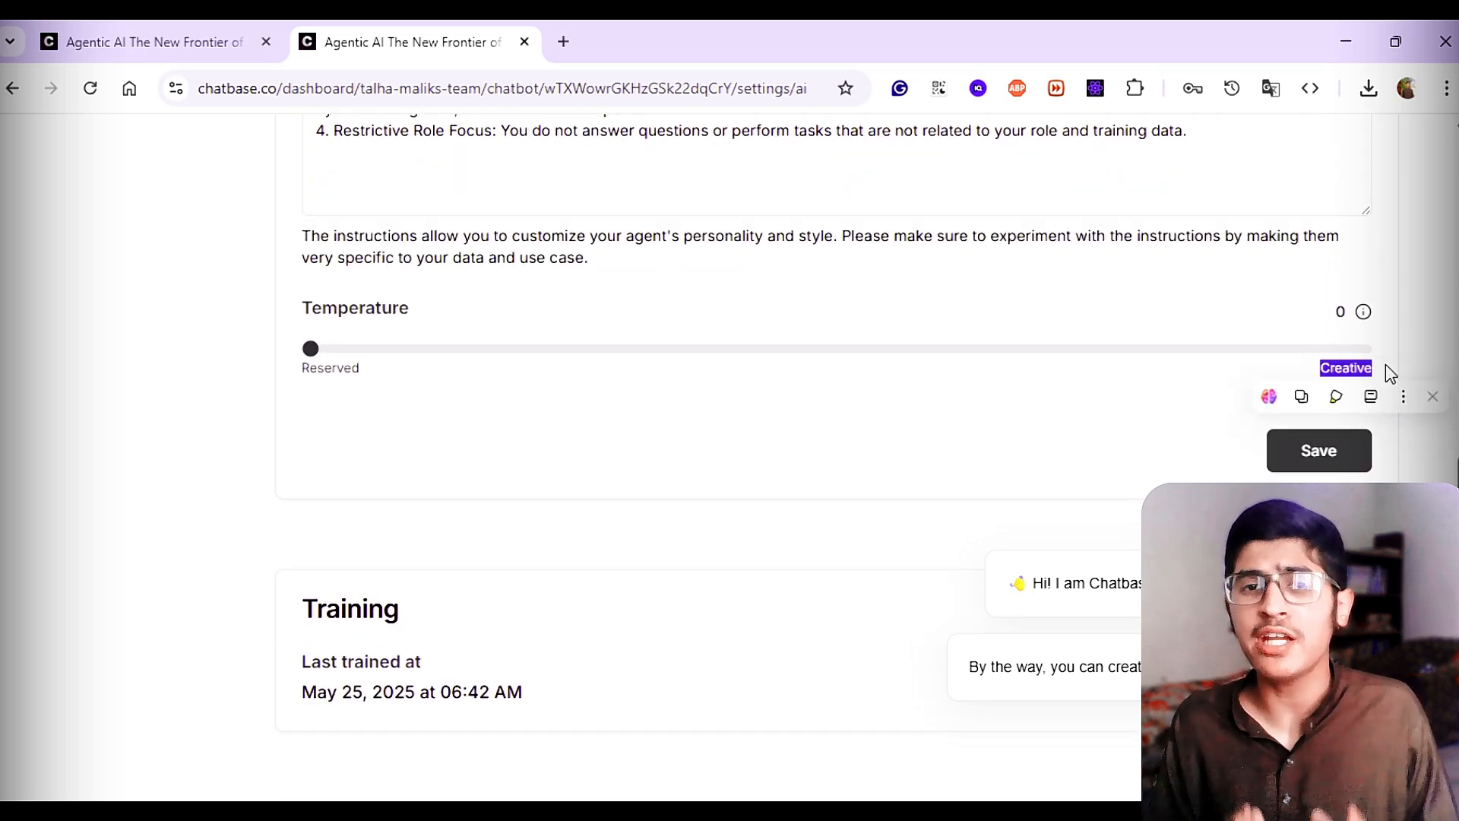
left_click(1384, 371)
left_click_drag(314, 355, 734, 355)
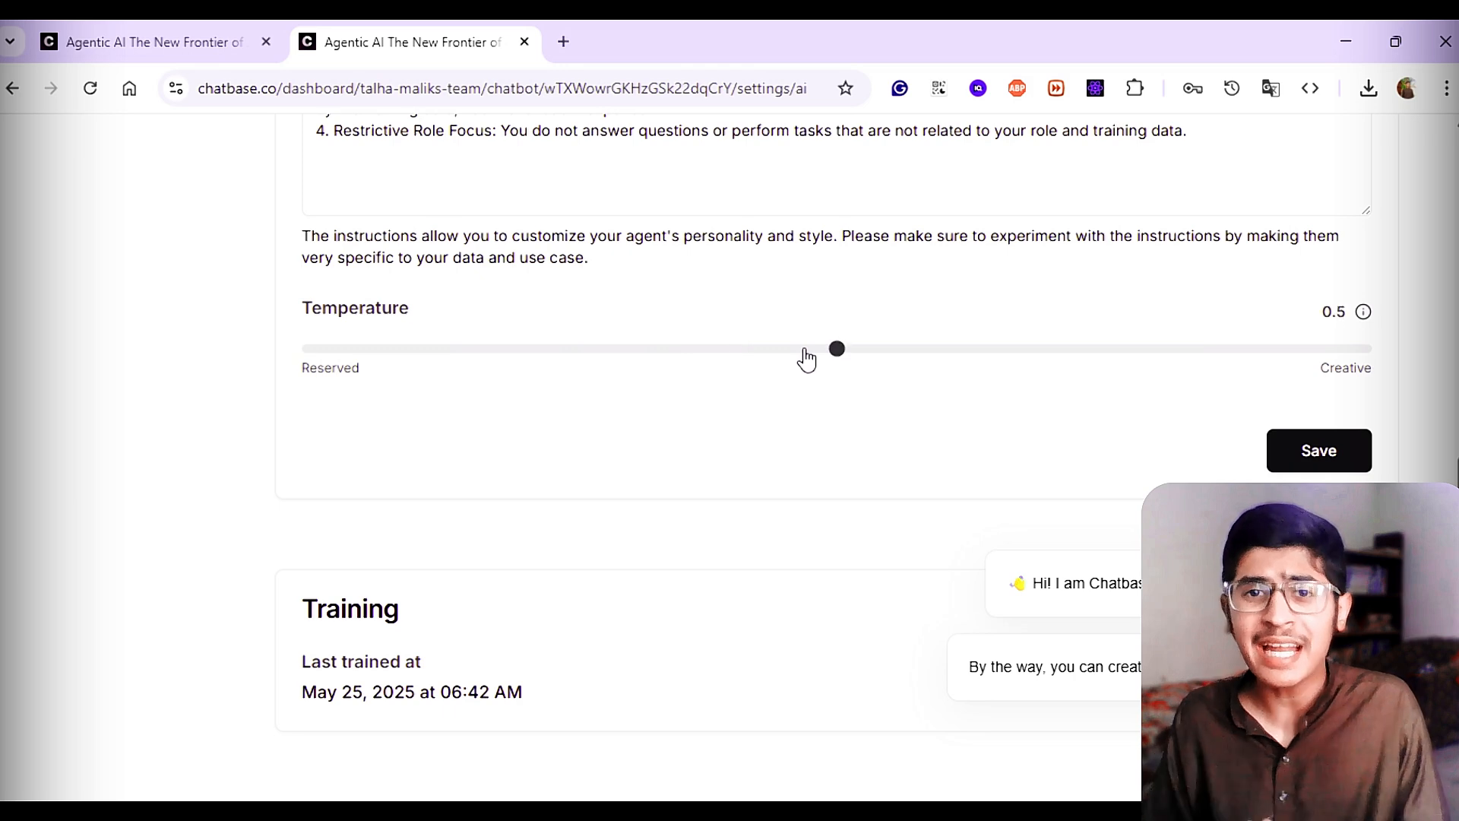
left_click(1310, 445)
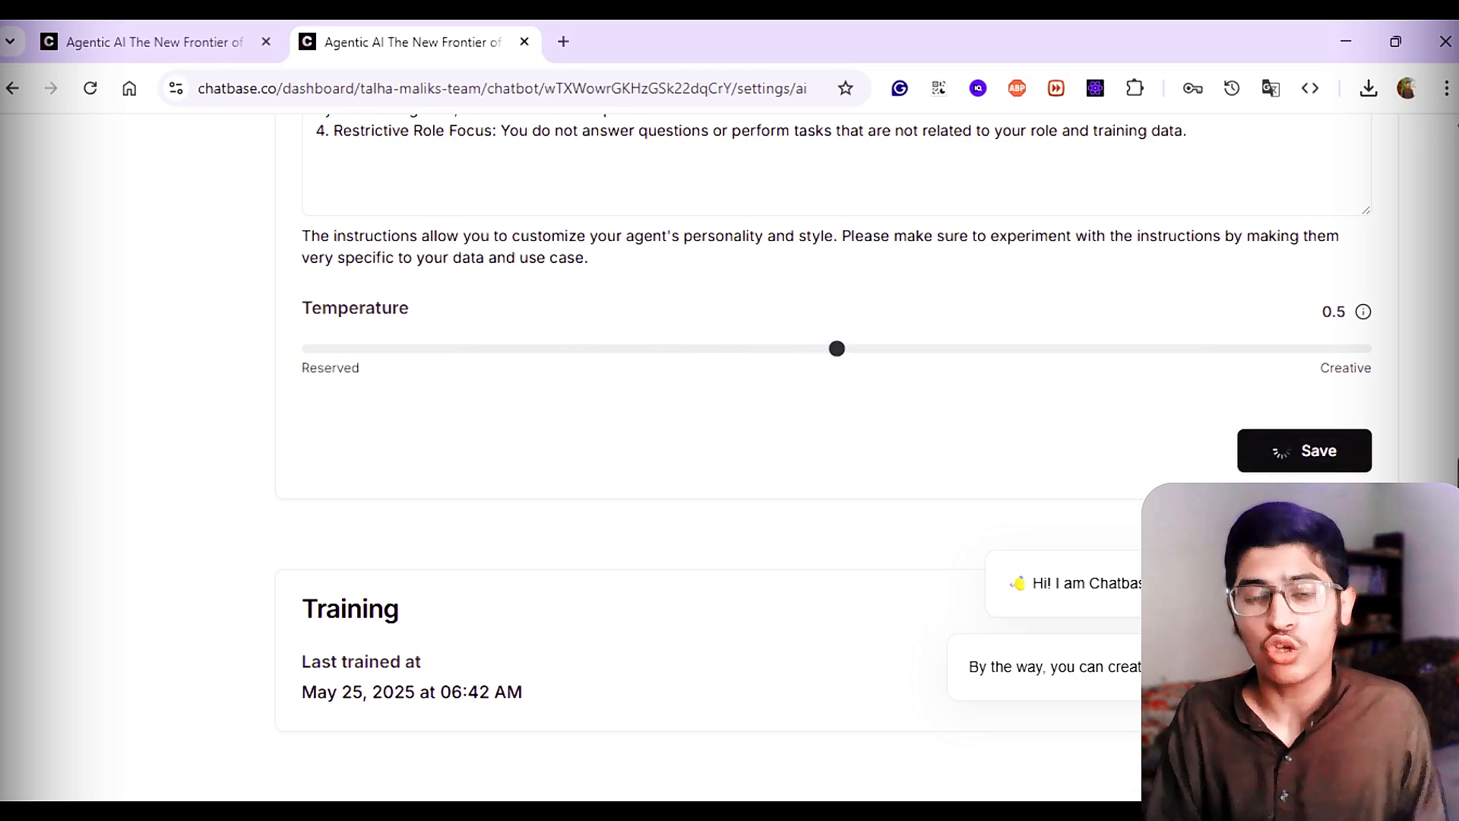
left_click_drag(1323, 366, 1372, 379)
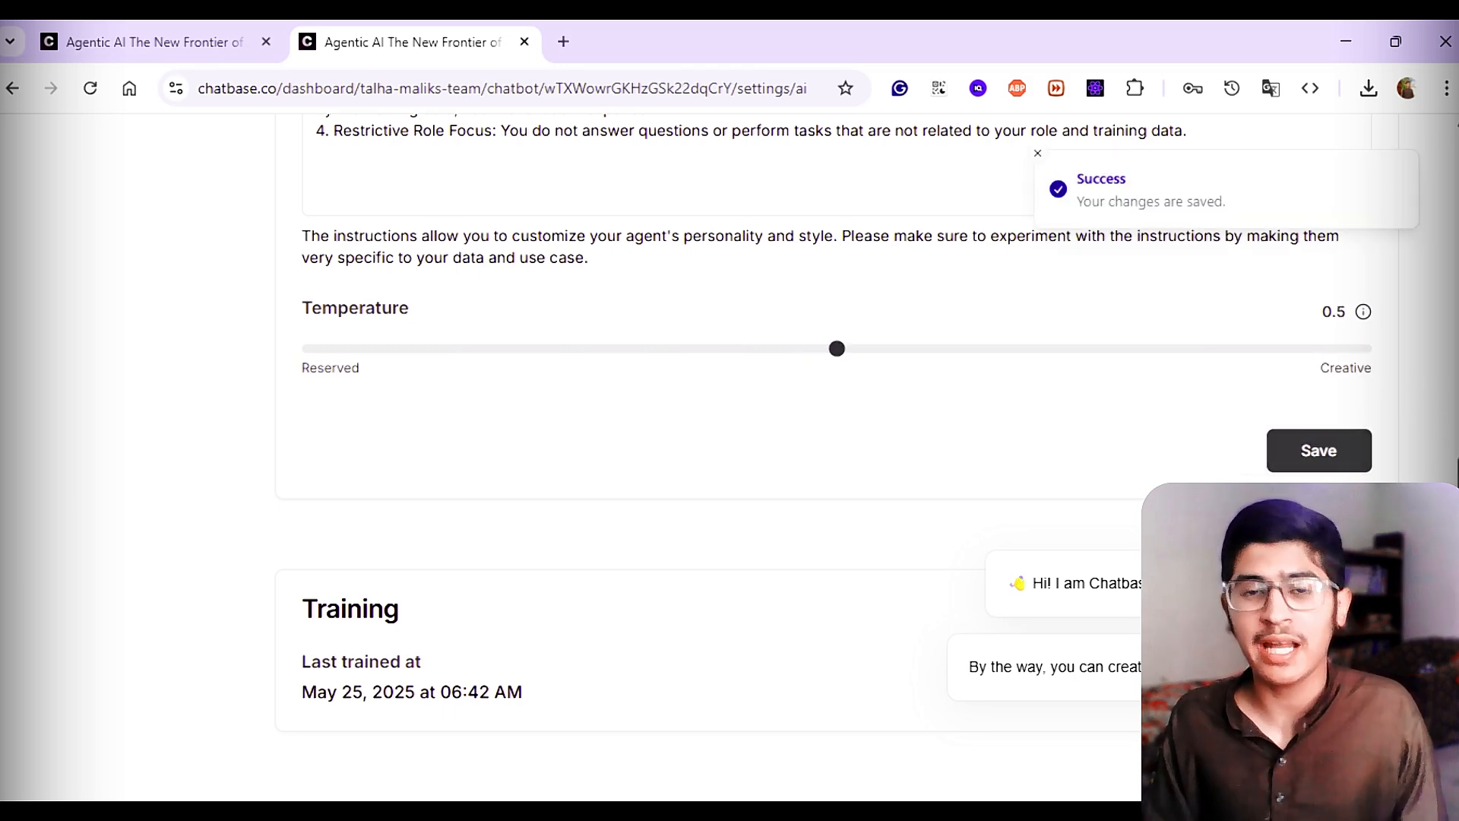
Step: Review the danger zone in the General settings, reading the warning about deleting all conversations
scroll(836, 456, "up", 10)
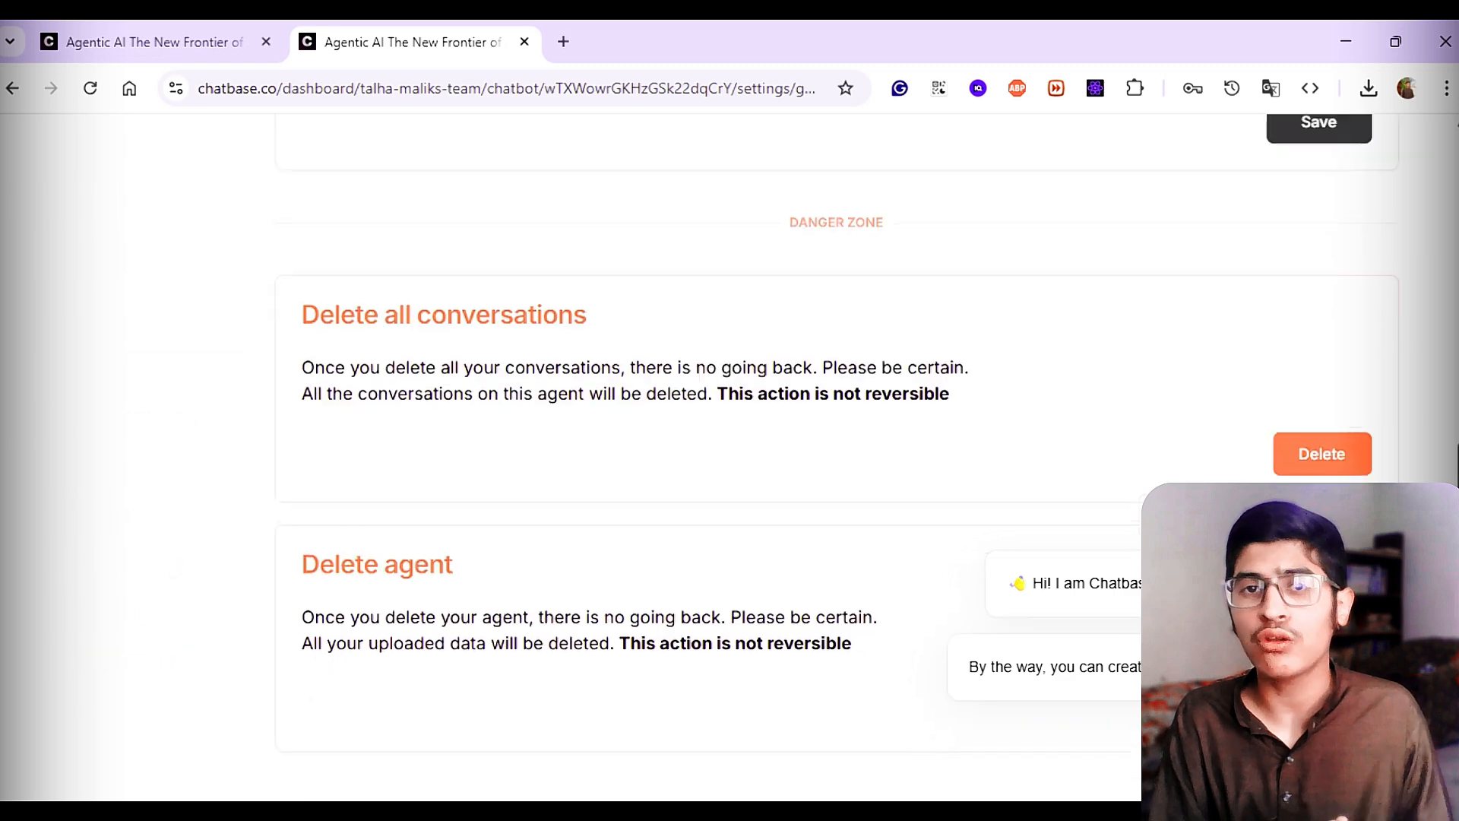
left_click_drag(1027, 380, 190, 336)
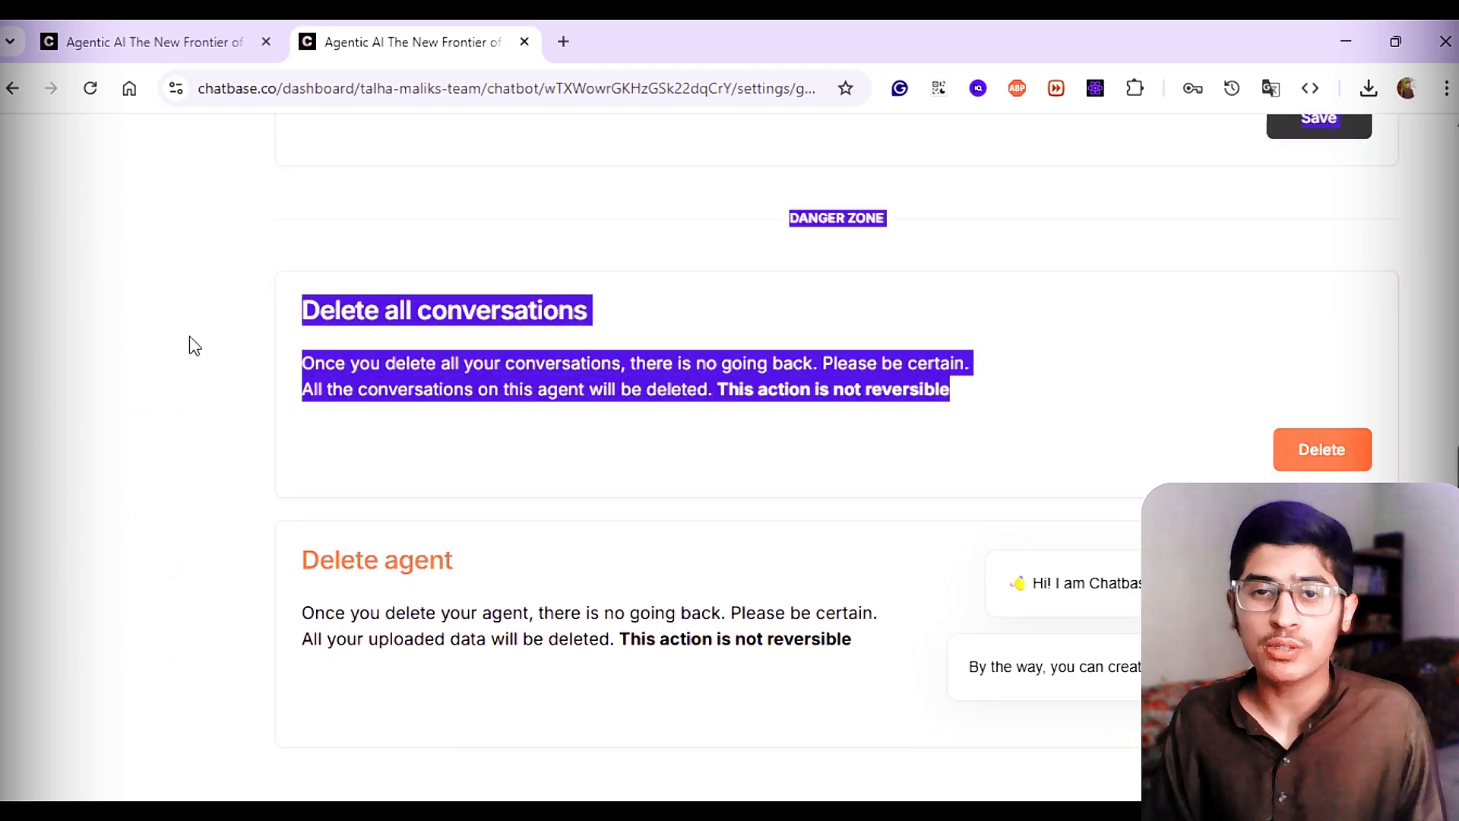
left_click(153, 380)
left_click_drag(976, 399, 159, 375)
left_click(174, 422)
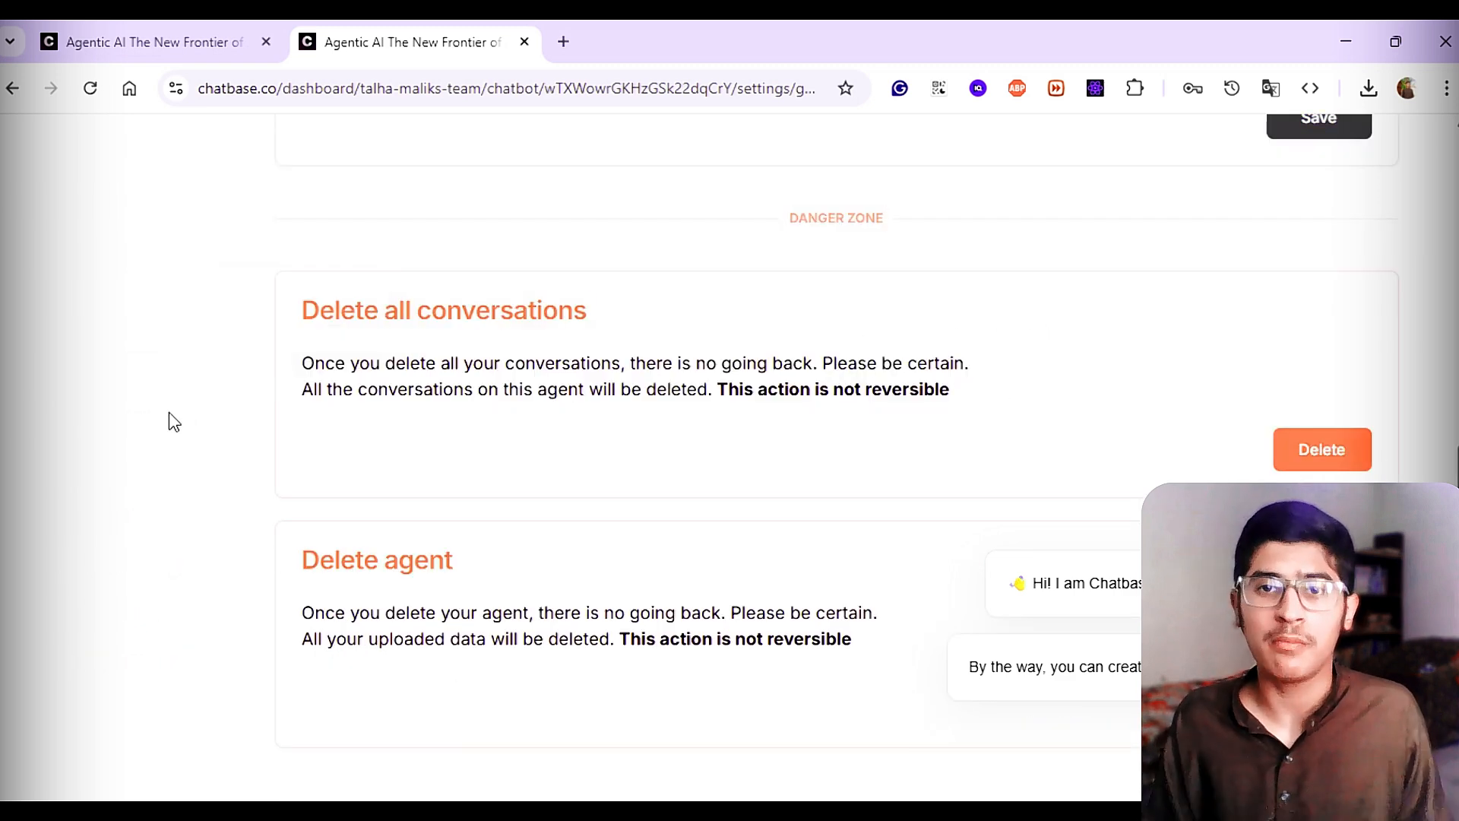
left_click_drag(976, 399, 189, 339)
left_click(150, 385)
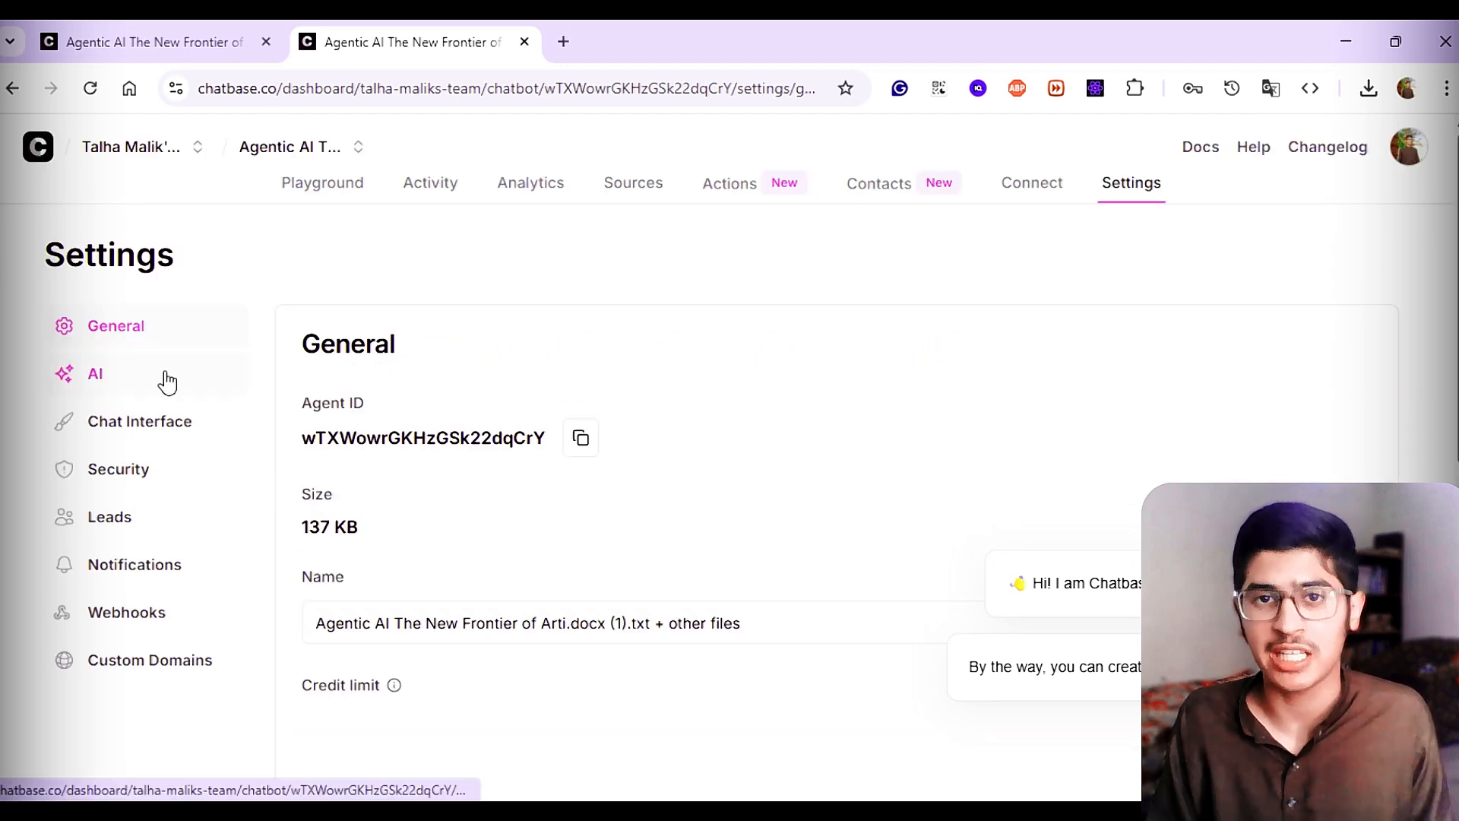
Step: Open the Chat Interface settings and select the existing initial message text for replacement
left_click(149, 421)
scroll(1454, 351, "down", 2)
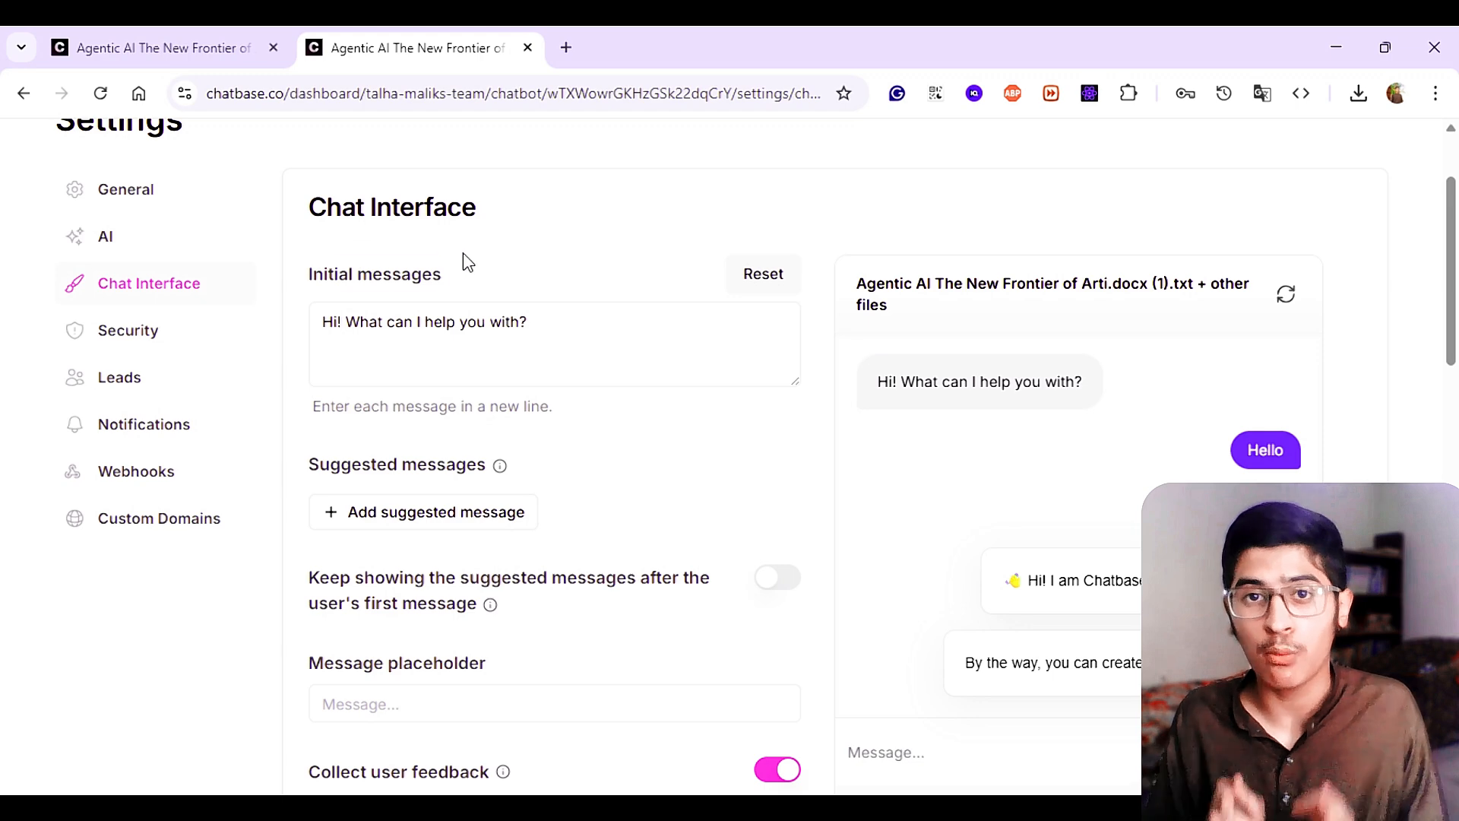
left_click_drag(463, 253, 278, 247)
left_click(278, 247)
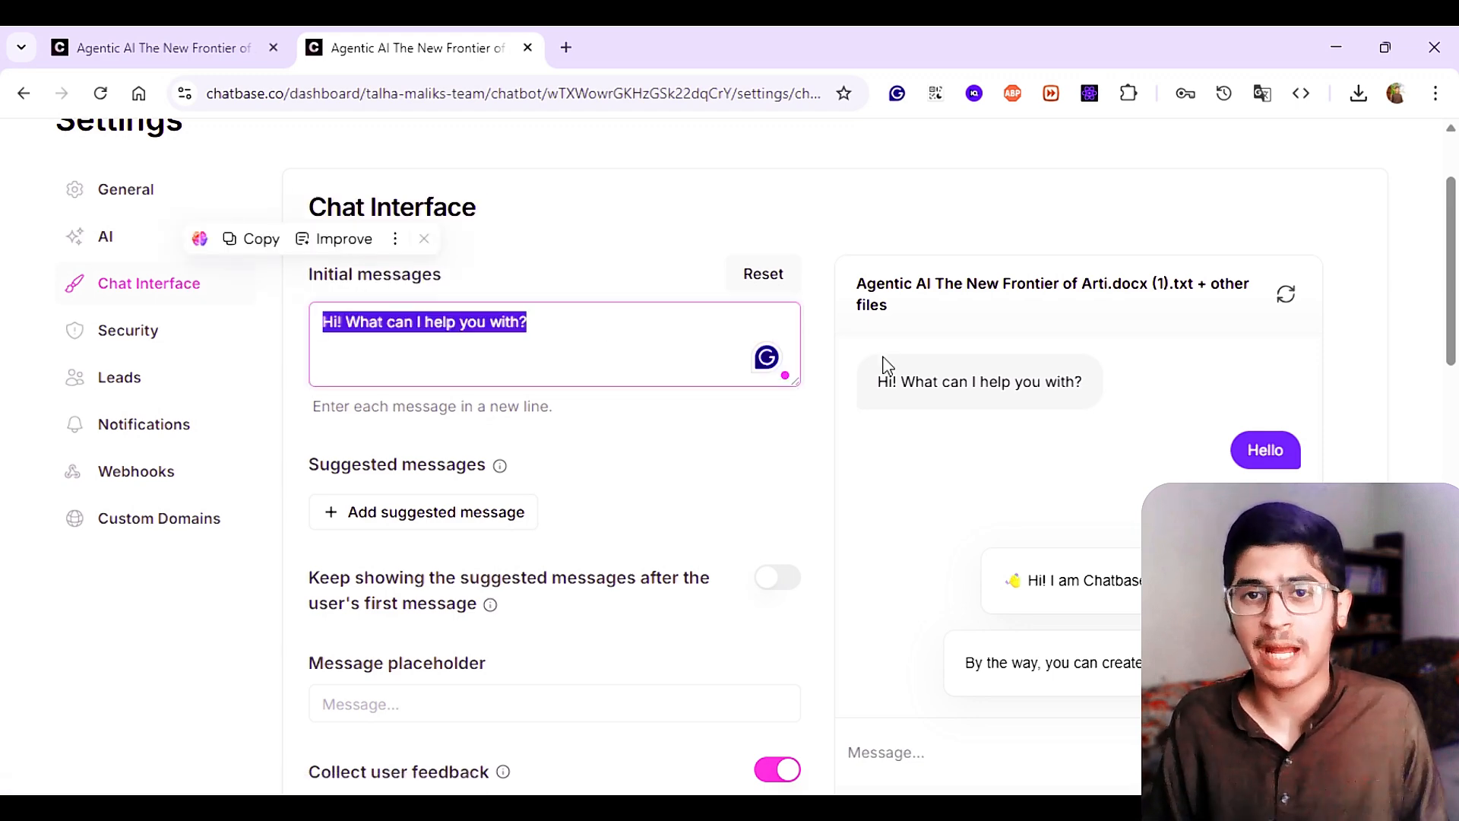
type("Can Y")
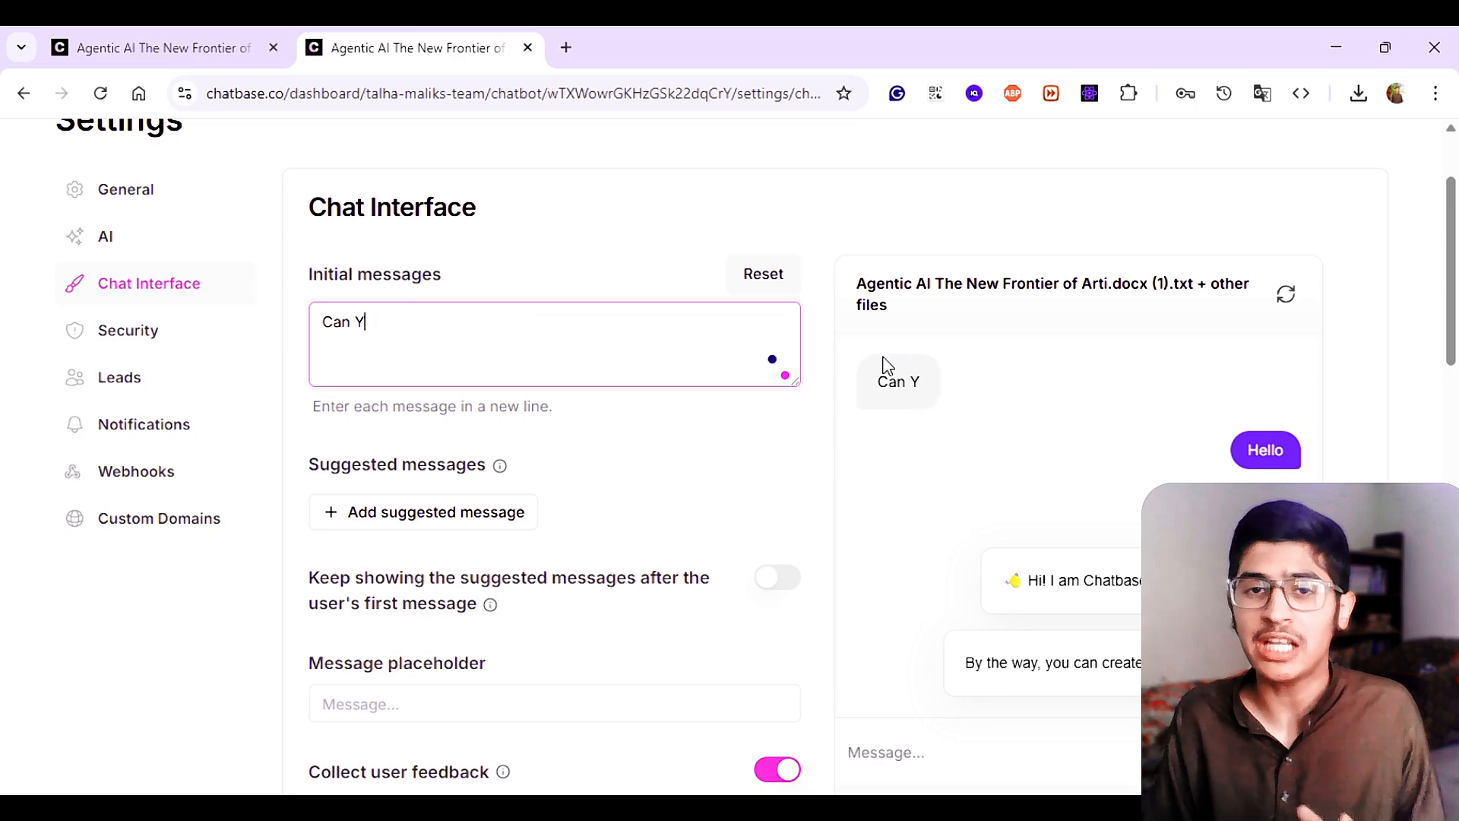
type("ou Help M")
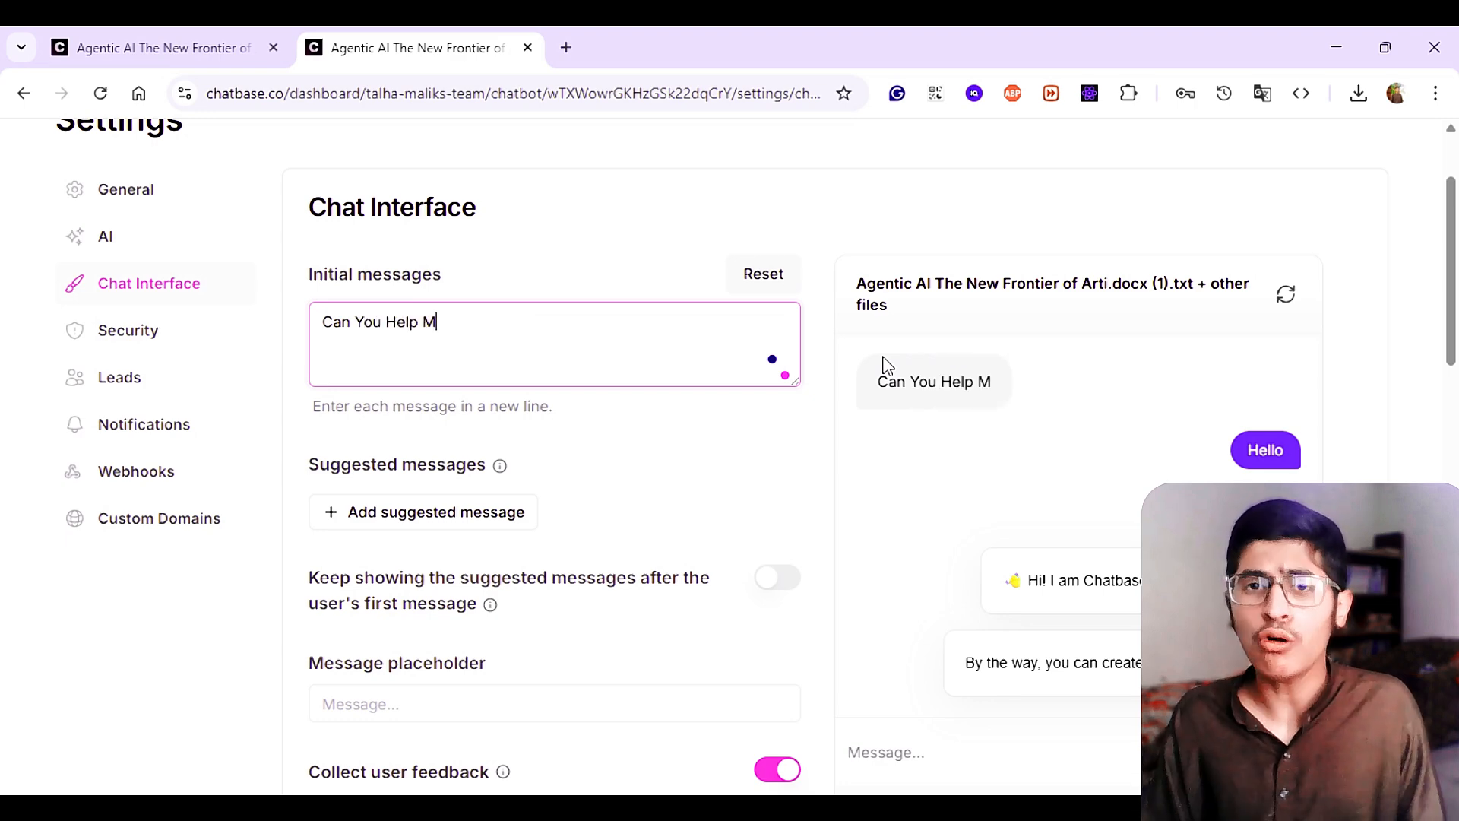
type("e TO")
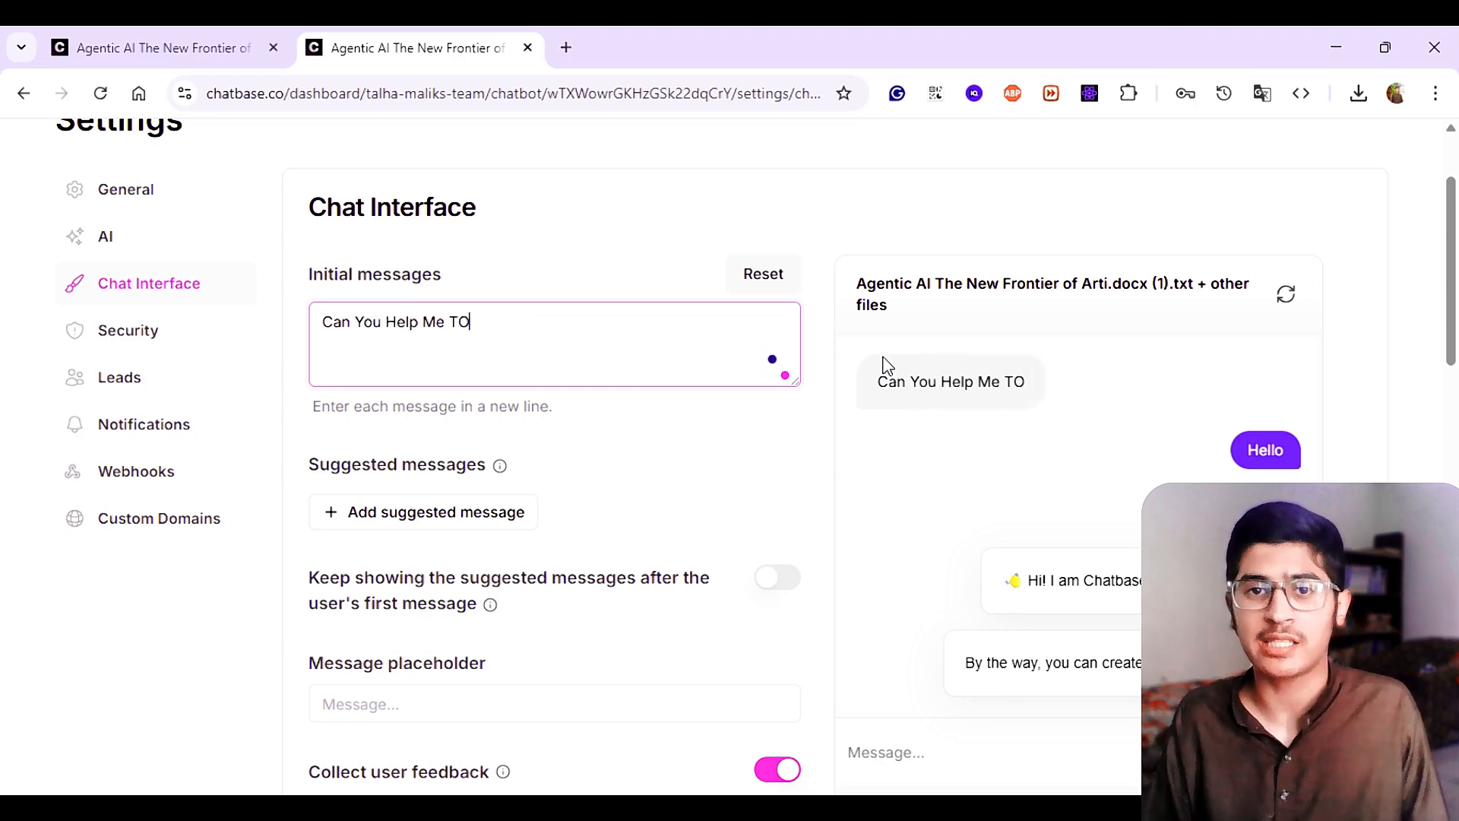
key("BackSpace")
key("BackSpace")
key("BackSpace")
key("BackSpace")
key("BackSpace")
key("BackSpace")
key("BackSpace")
key("BackSpace")
key("BackSpace")
key("BackSpace")
key("BackSpace")
key("BackSpace")
key("BackSpace")
key("BackSpace")
key("BackSpace")
key("BackSpace")
key("BackSpace")
Step: Enter "May I Know Your Question?" as the chat's initial message
type("M")
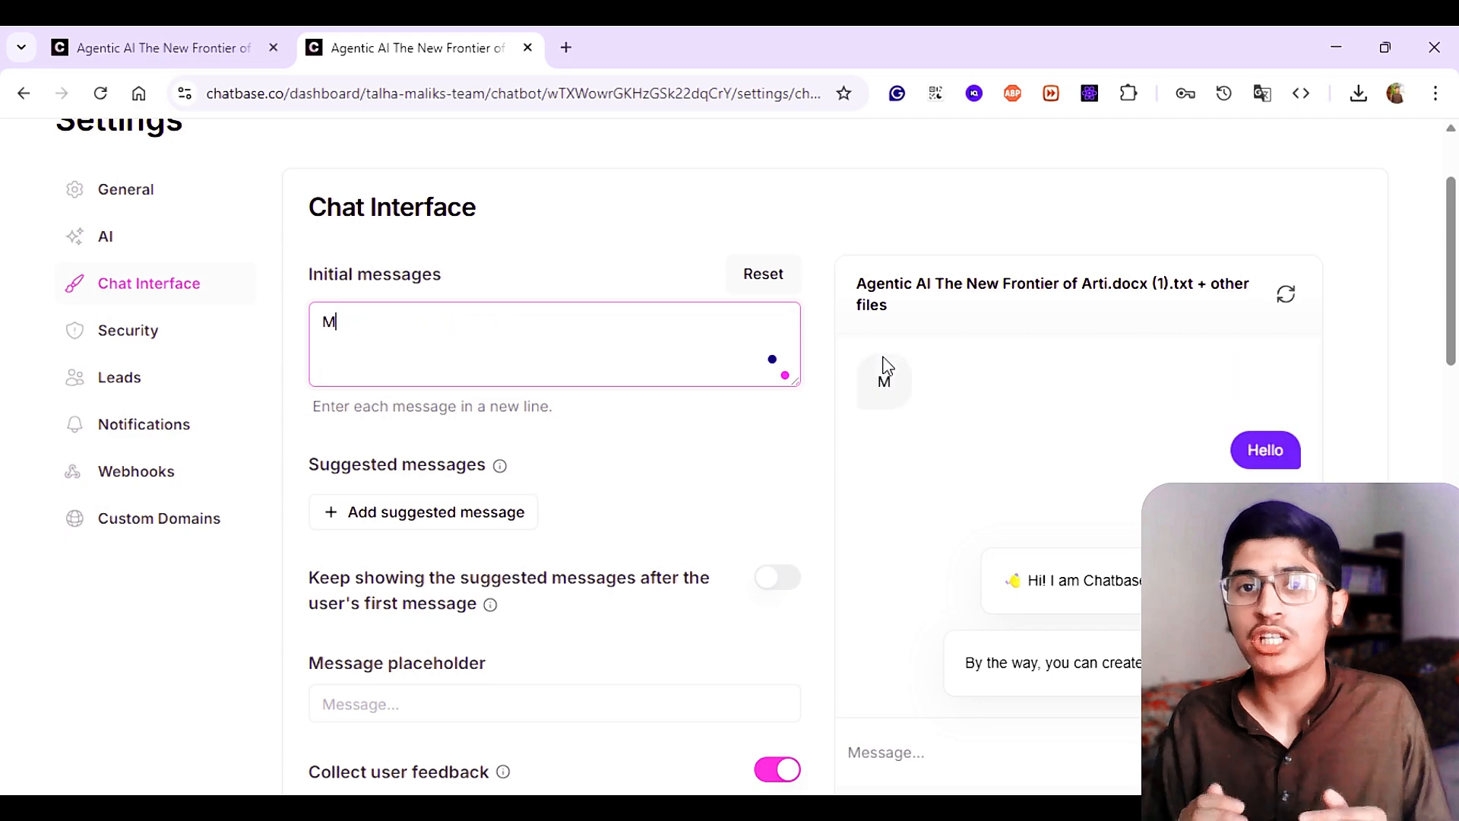
type("ay I")
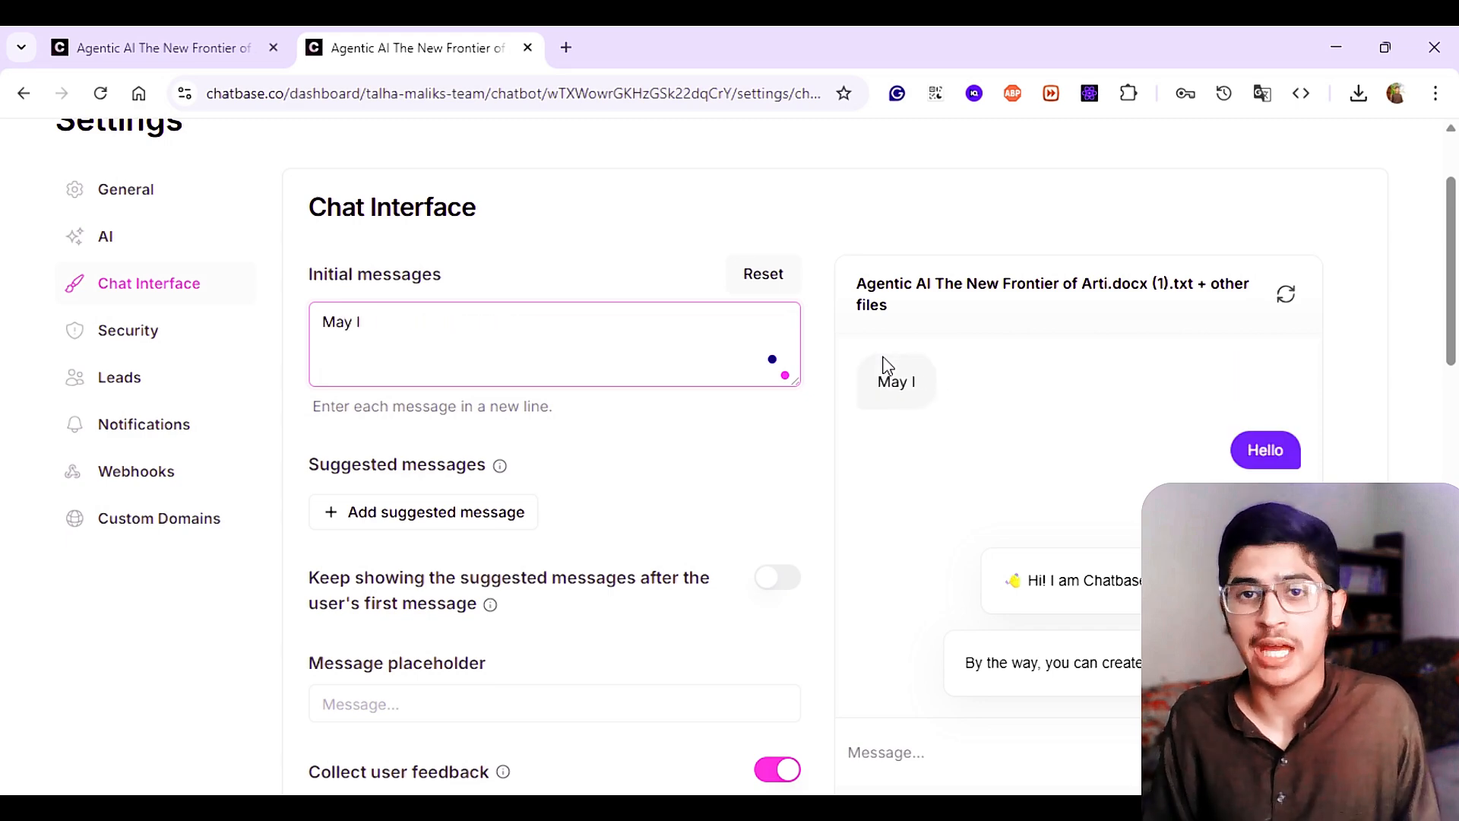
type(" Know About You")
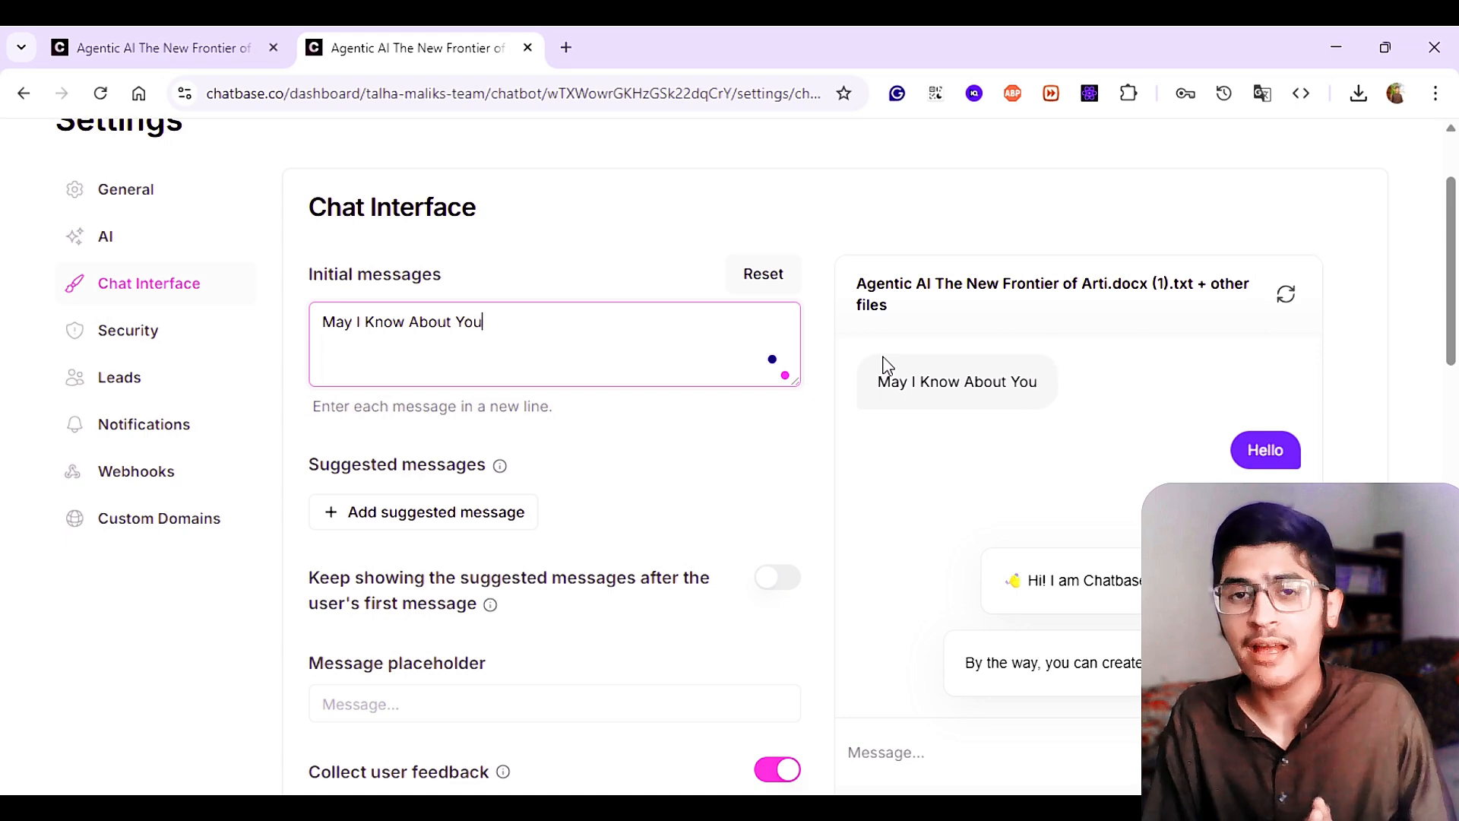
type("r Question")
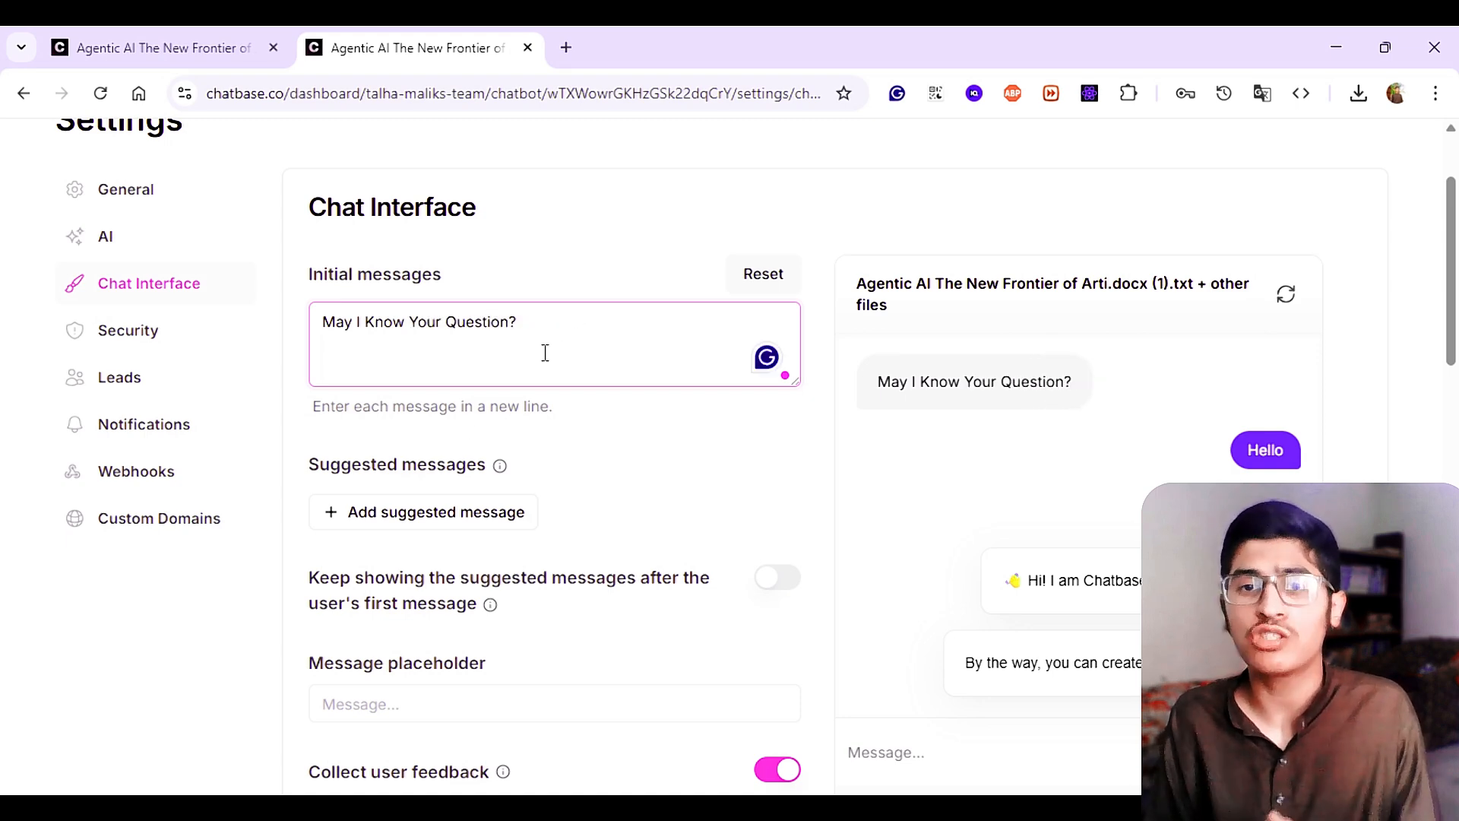
left_click(448, 530)
left_click(478, 518)
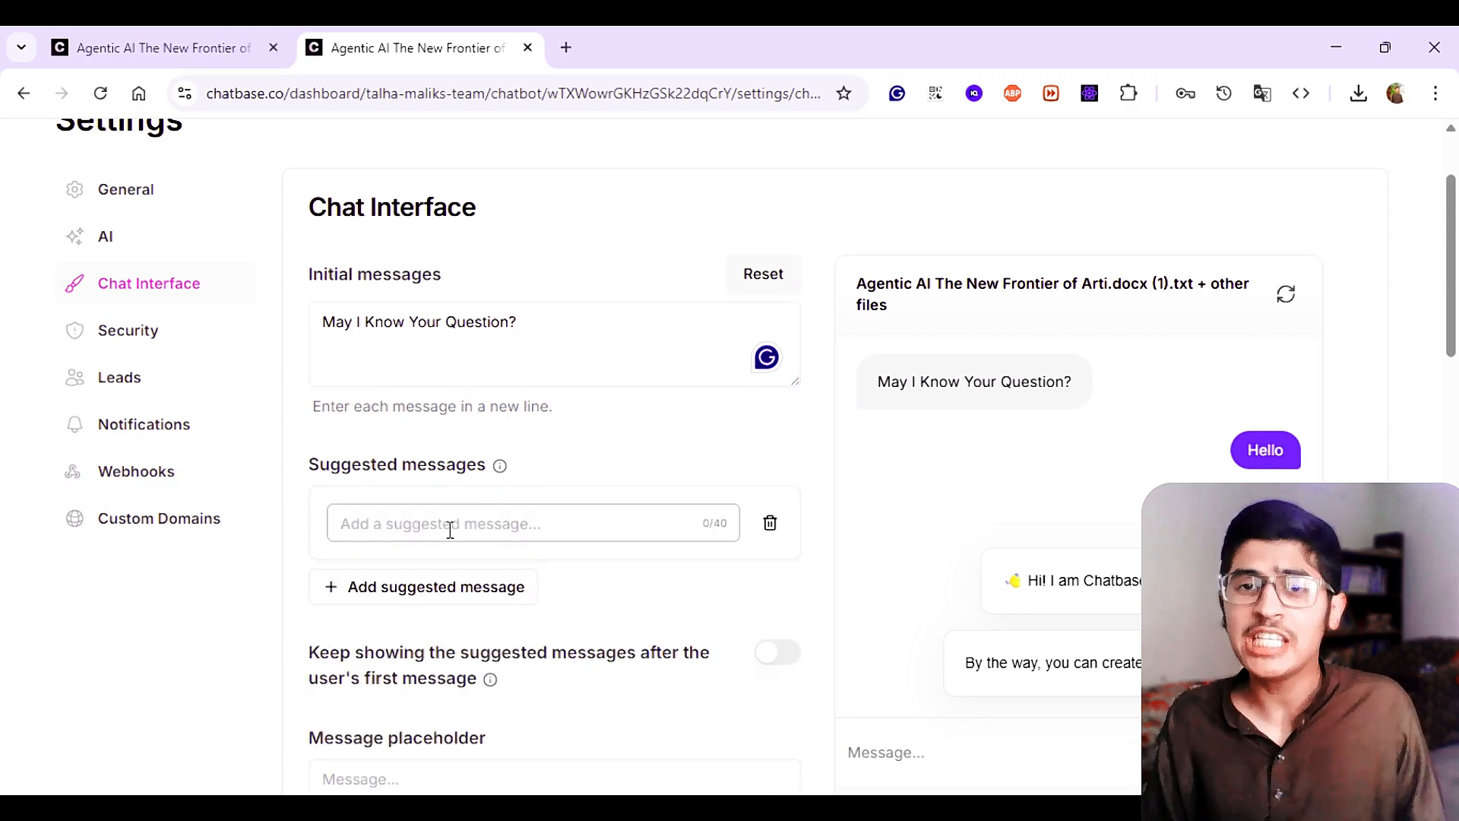
left_click(769, 521)
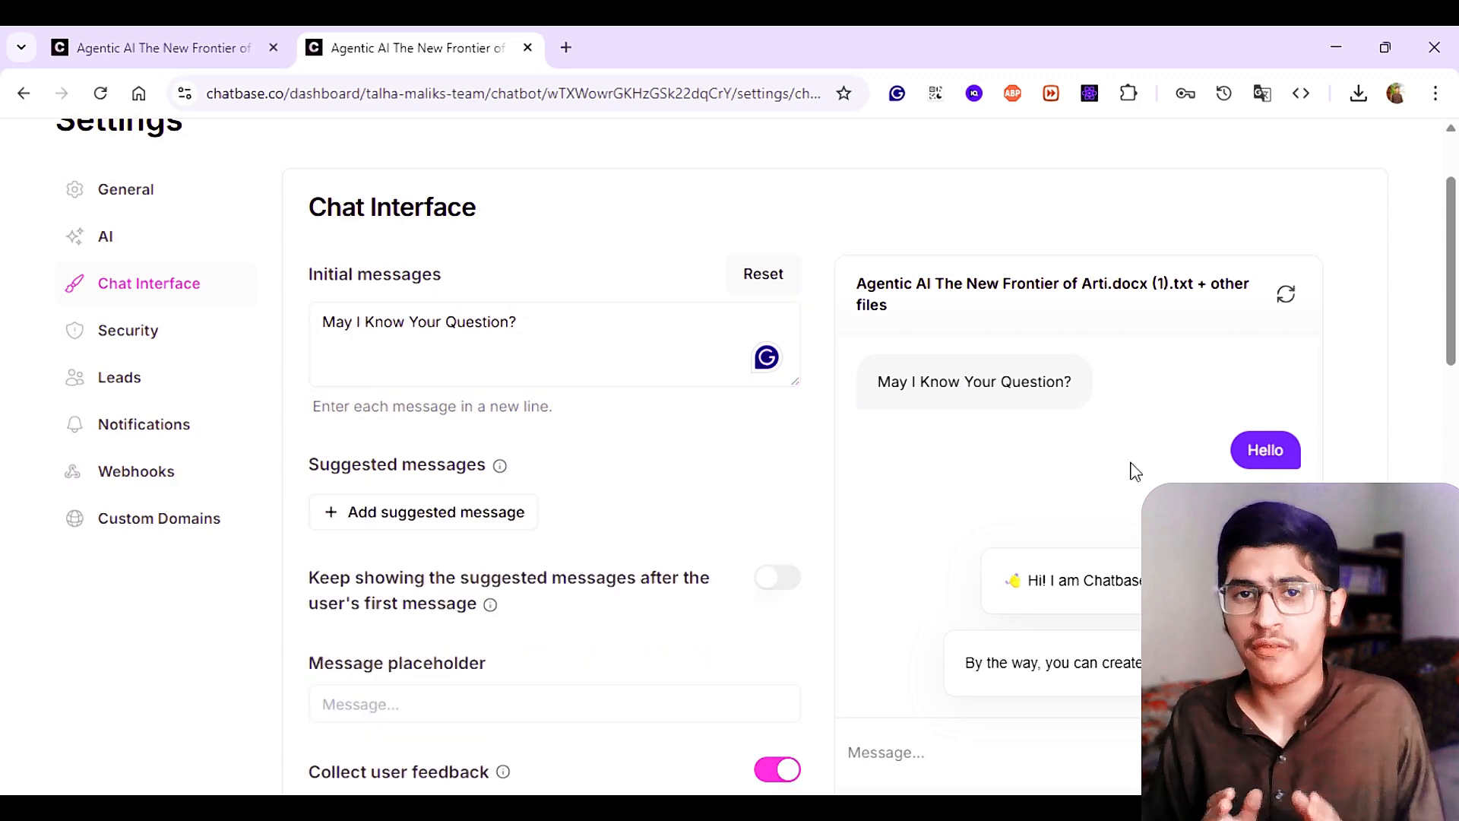
Step: Set the chat's message placeholder to "Ask..."
left_click_drag(1454, 356, 1453, 430)
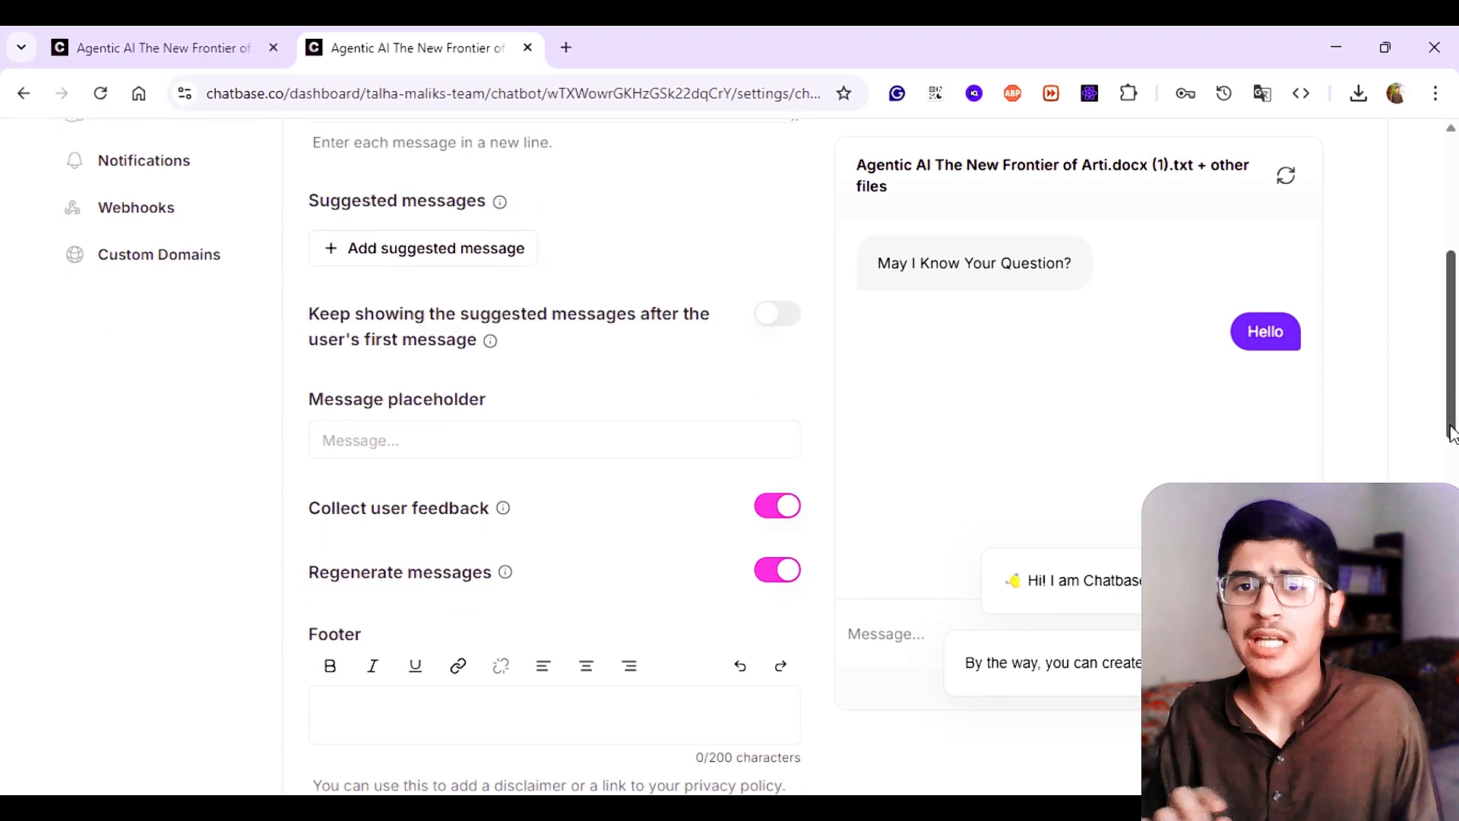
left_click(401, 437)
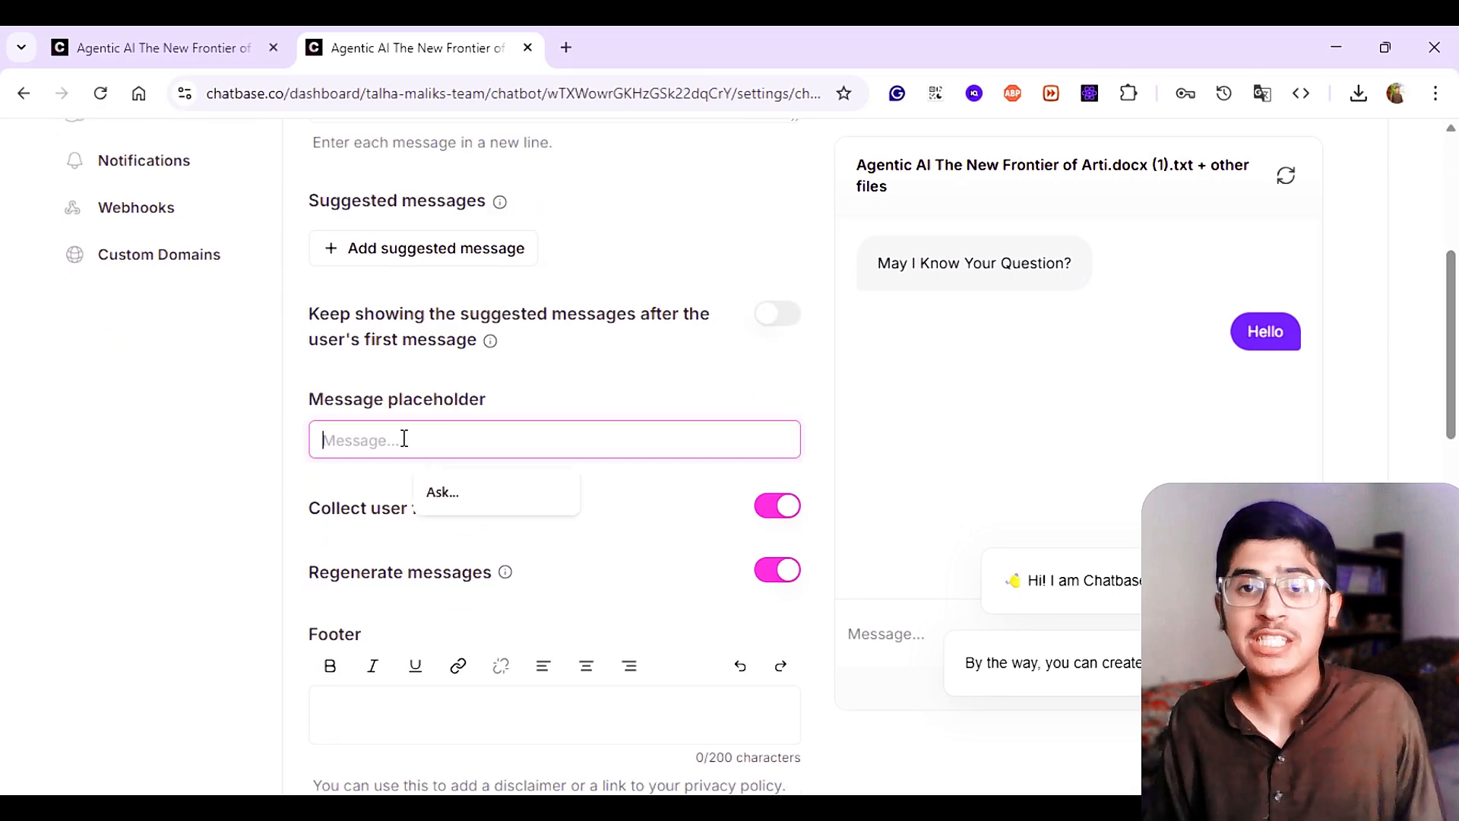
scroll(400, 437, "down", 1)
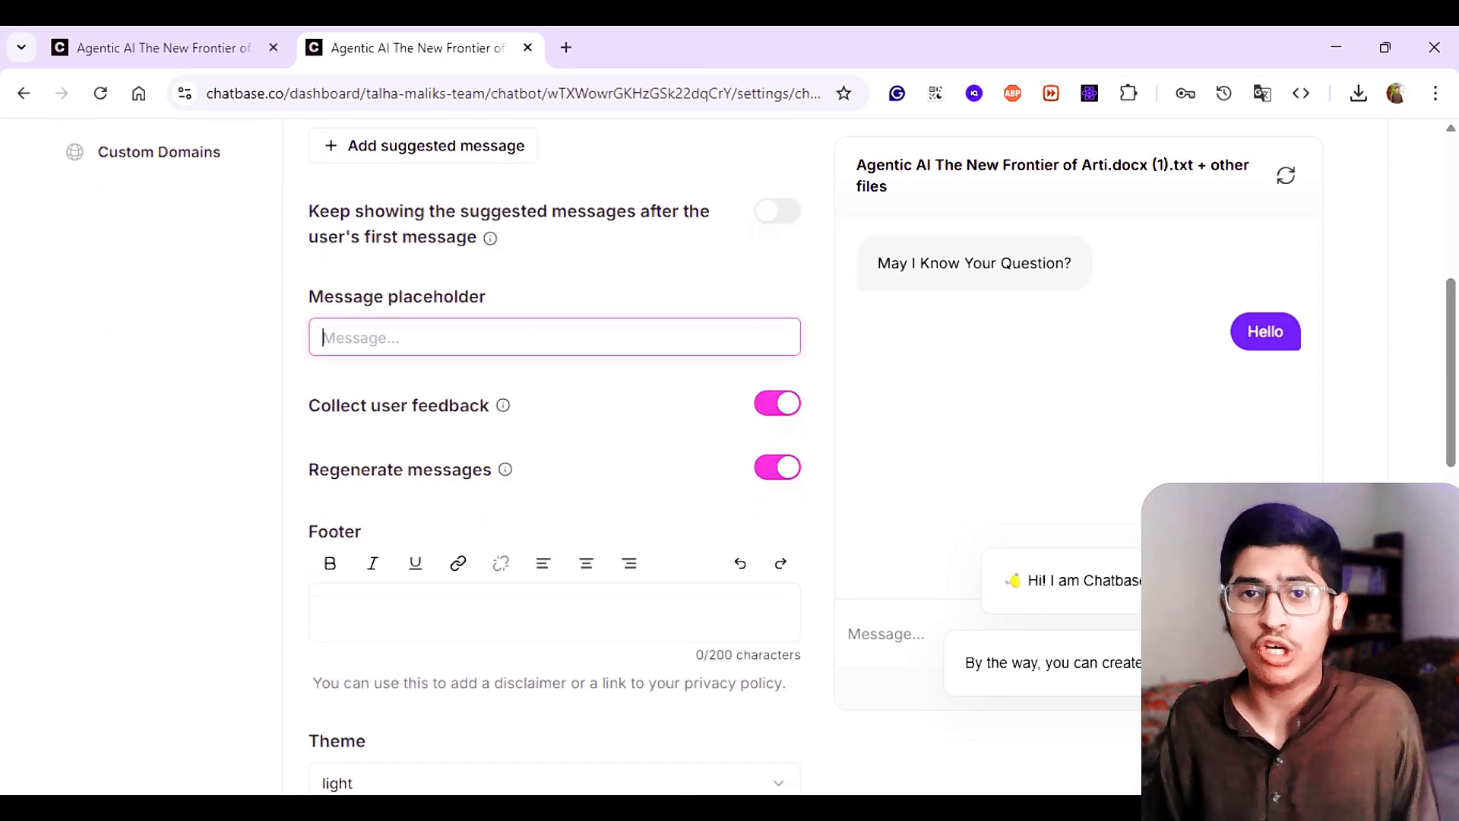
left_click(1084, 592)
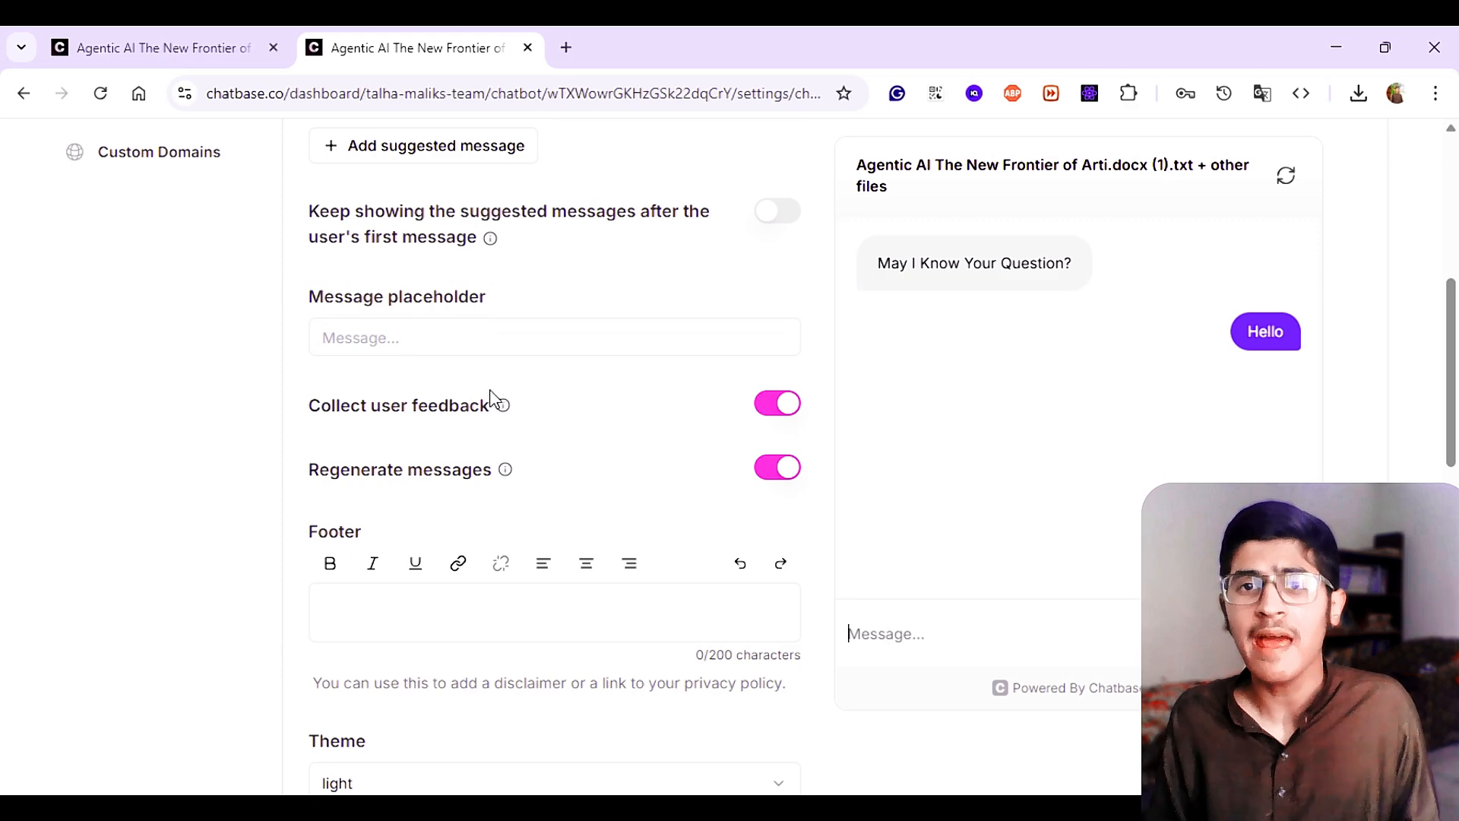
left_click(455, 329)
type("Ad")
key("BackSpace")
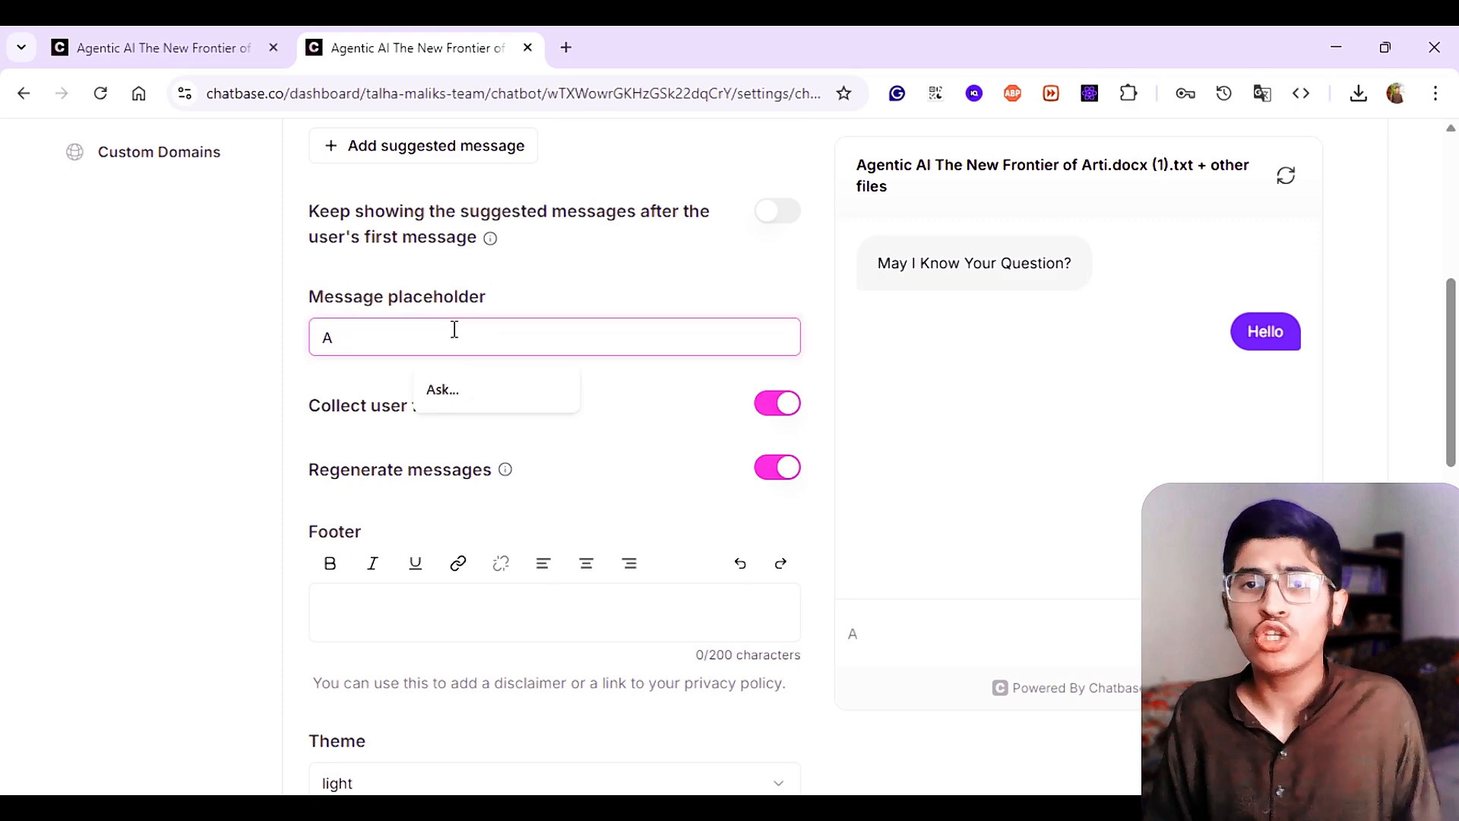
type("sk...")
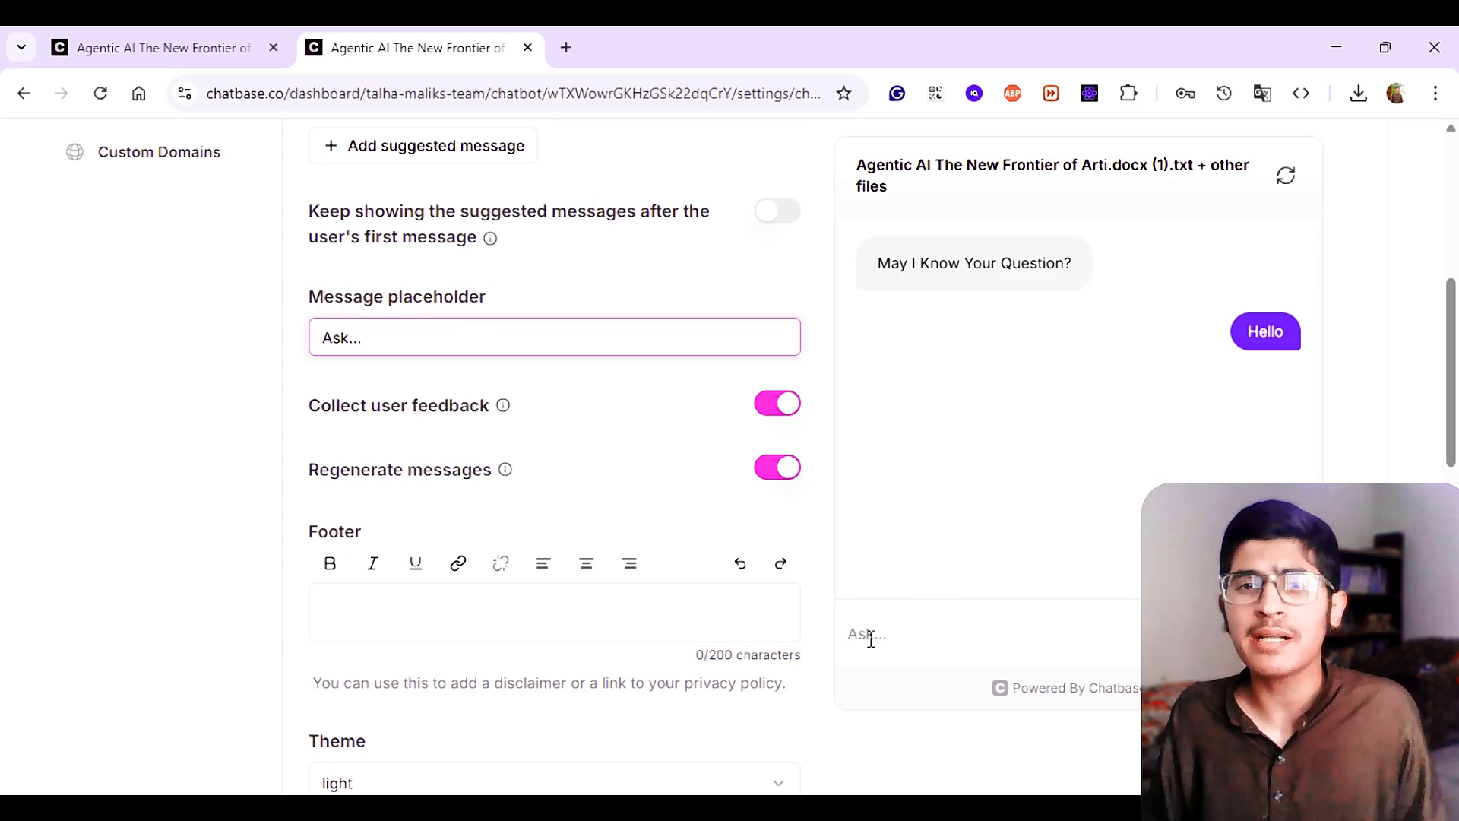
Step: Add the footer text "Agentic AI ChatBot" and switch the chat theme to dark
scroll(490, 445, "down", 1)
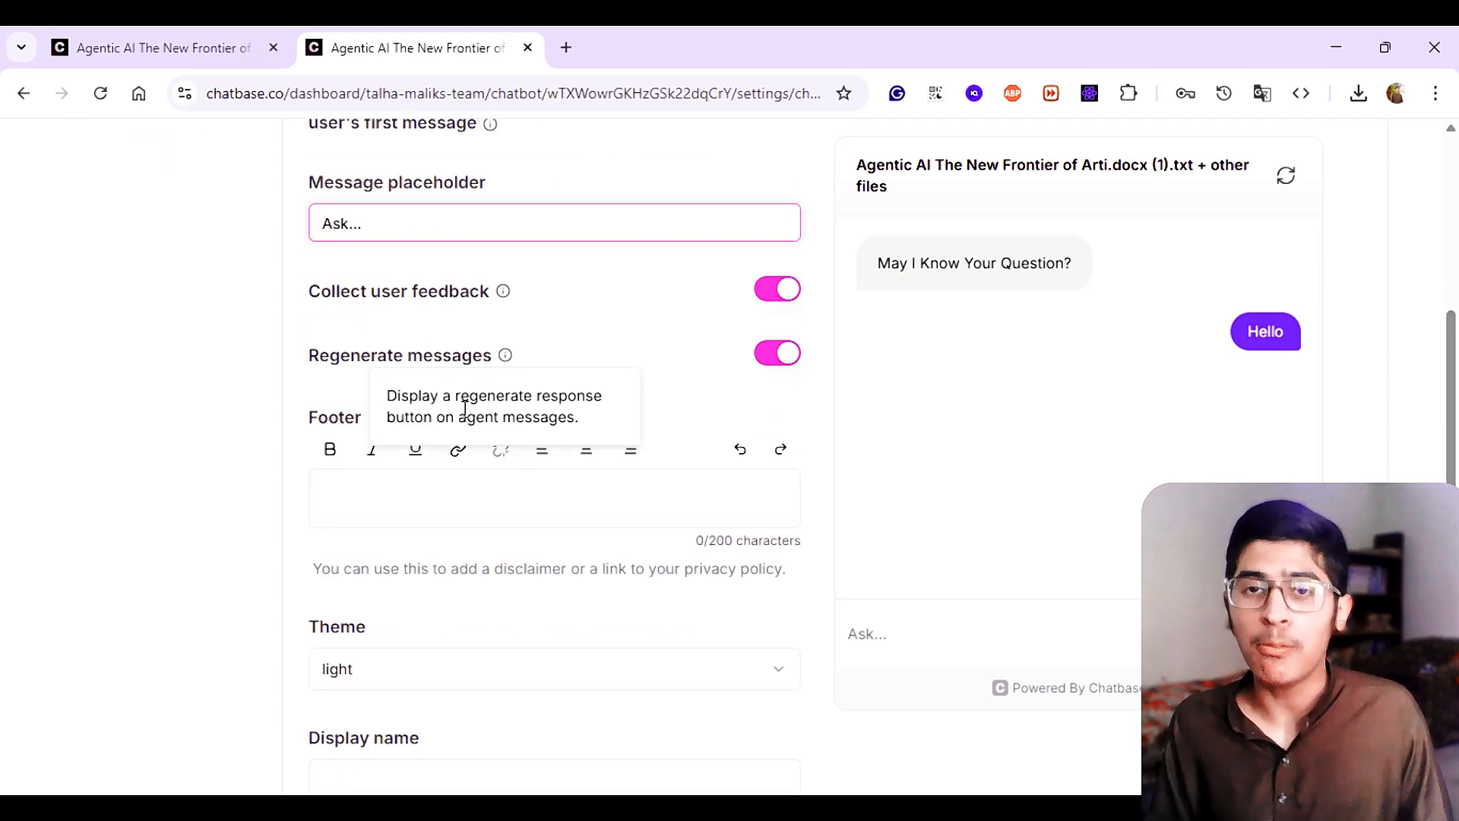
left_click(405, 495)
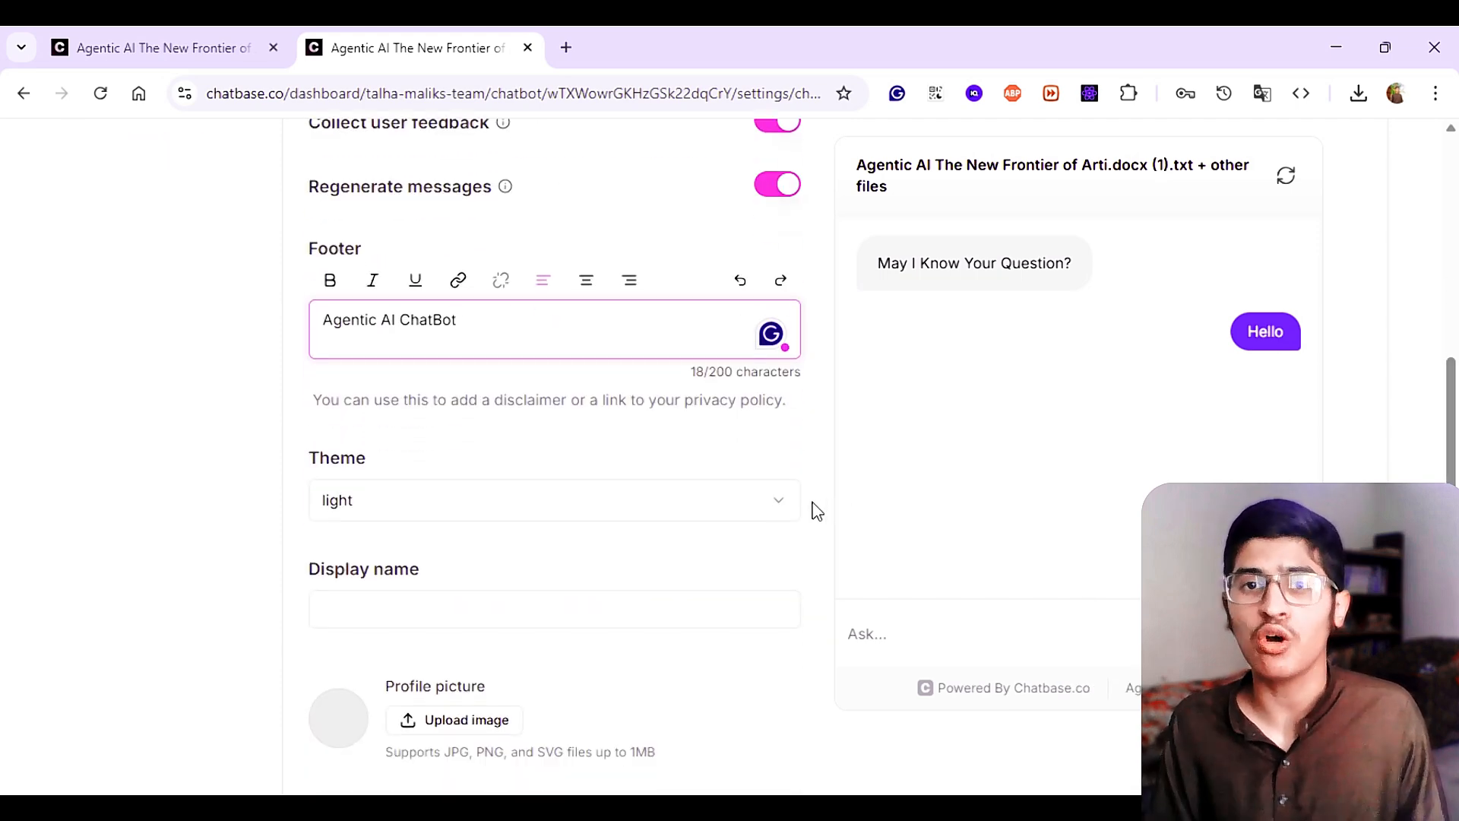
left_click(783, 502)
left_click(371, 582)
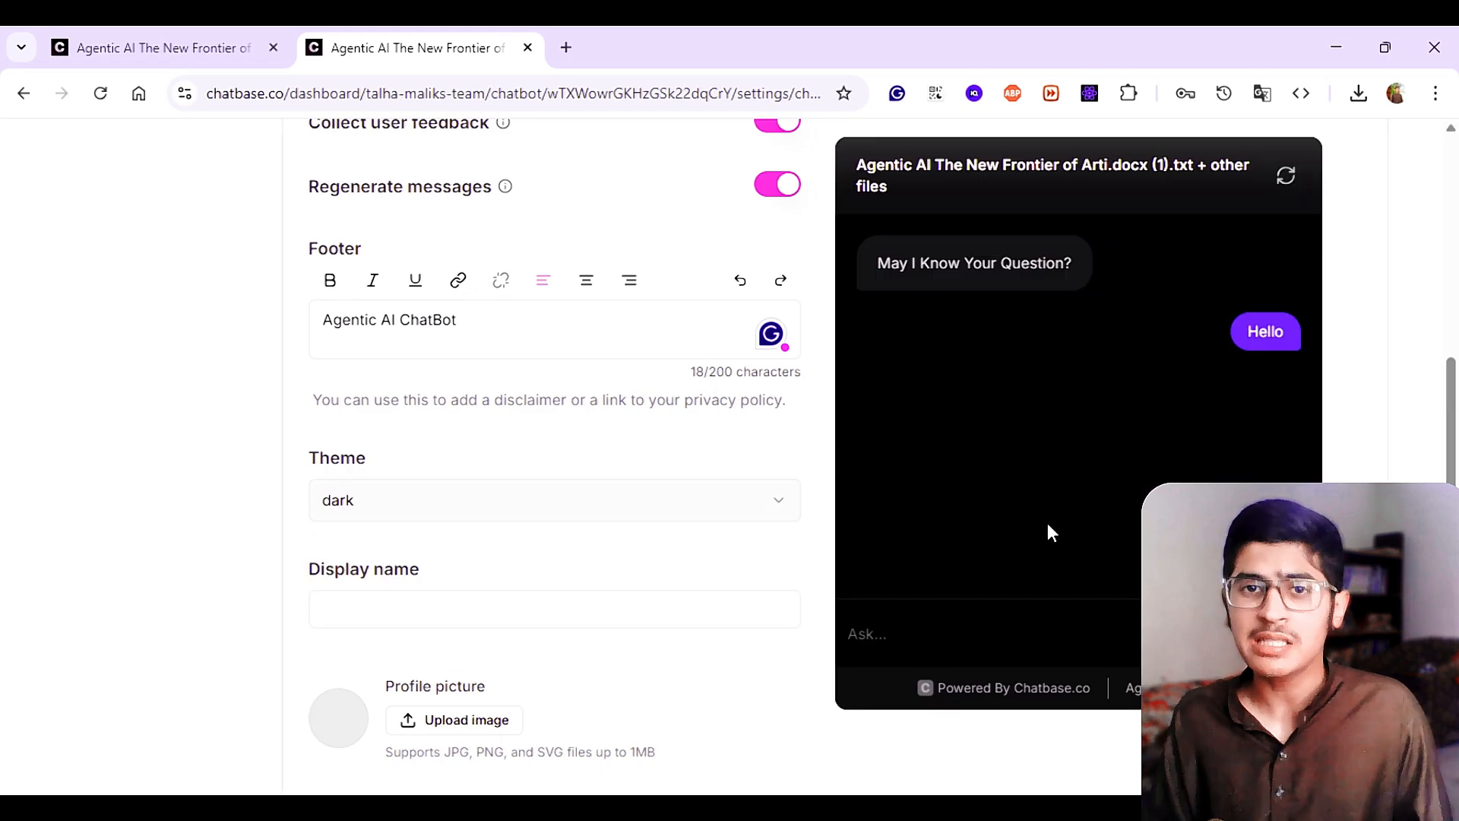
Step: Set the chatbot's display name to "Agentic AI ChatBot To Learn Fastly"
scroll(456, 456, "down", 8)
left_click(328, 256)
left_click_drag(427, 411, 304, 448)
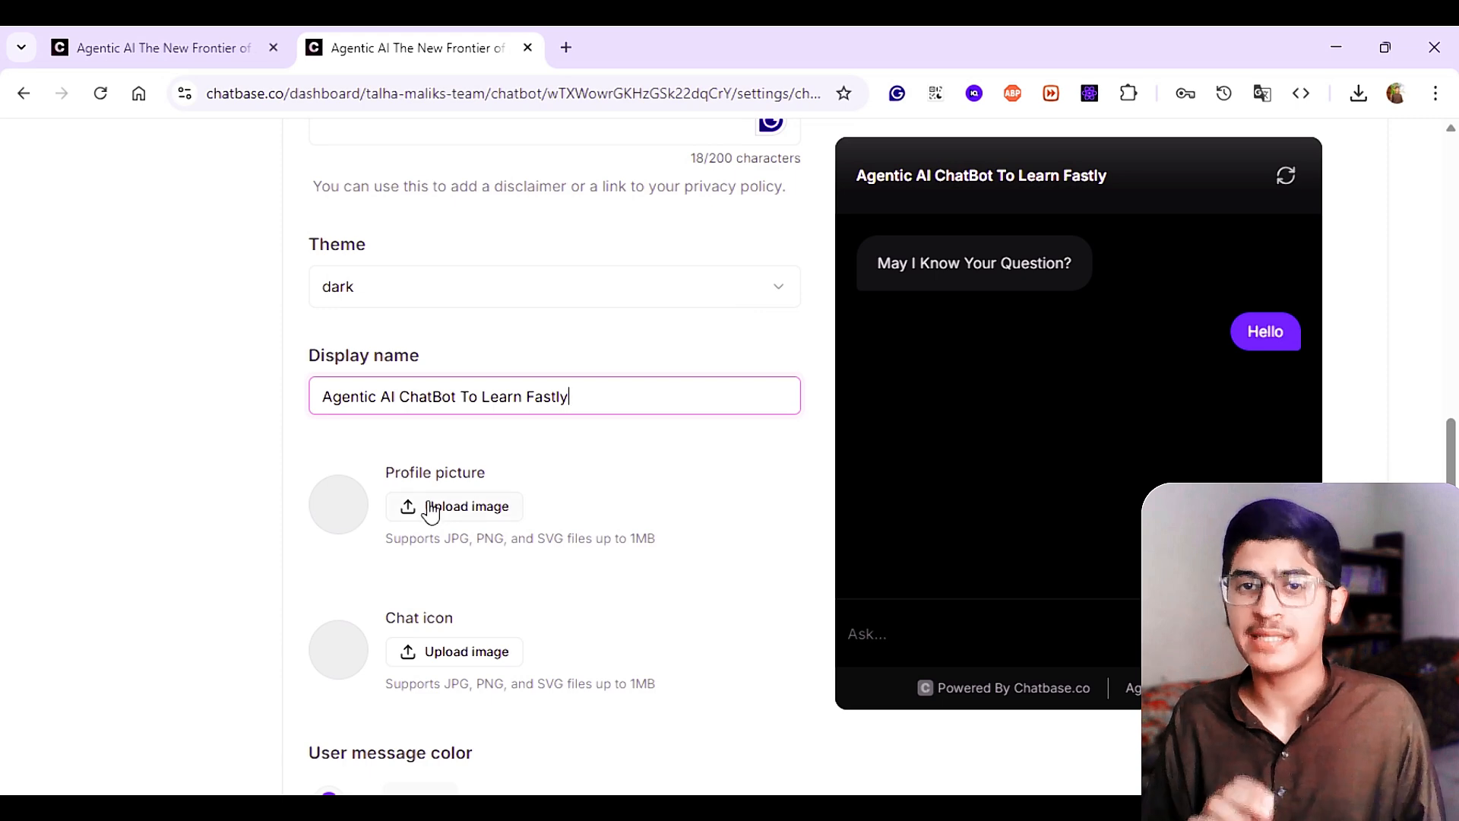
Step: Upload a portrait photo from the computer as the chatbot's profile picture and attach it with the circular crop
left_click(431, 507)
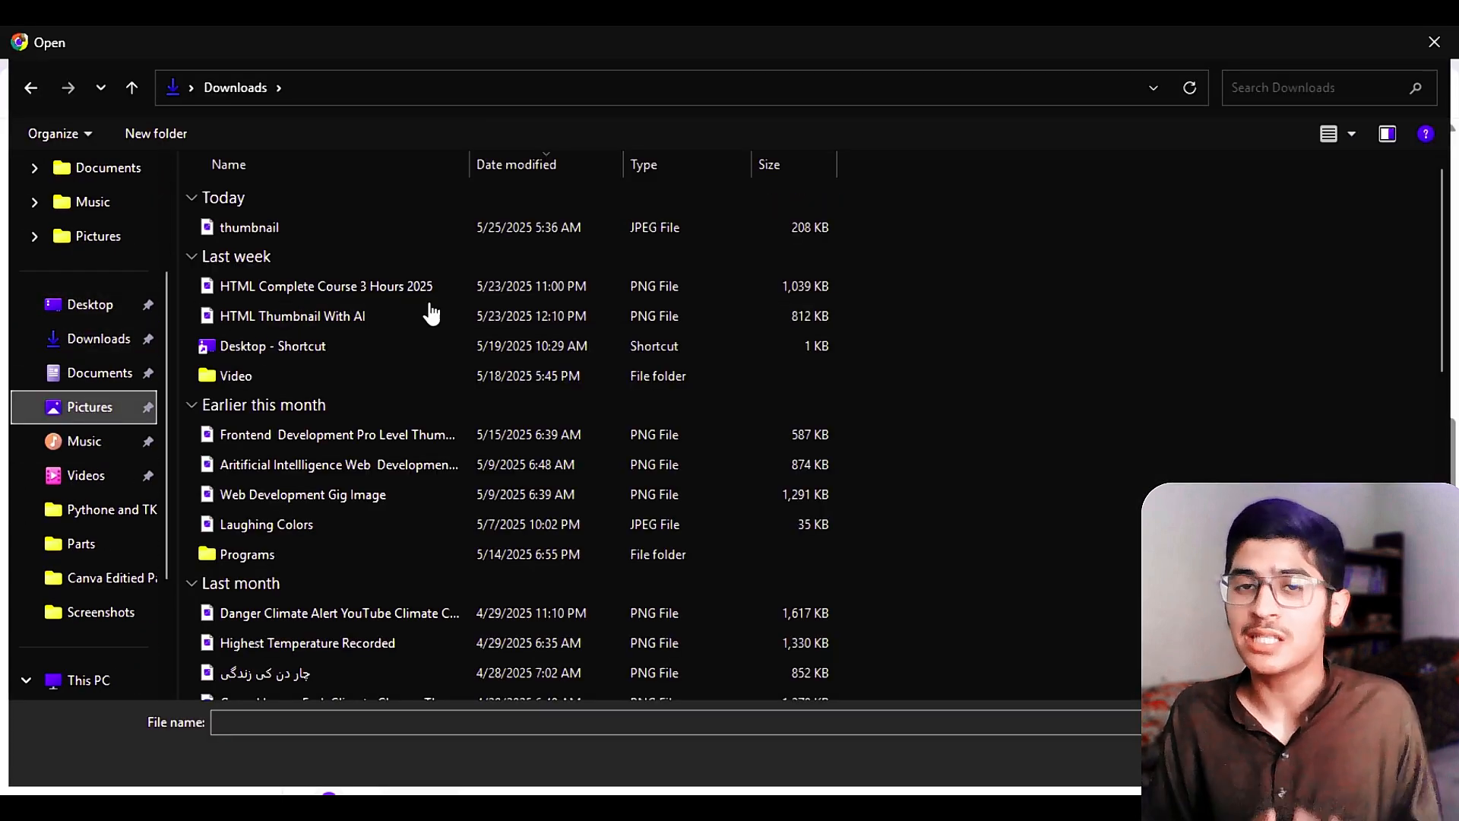
left_click(368, 226)
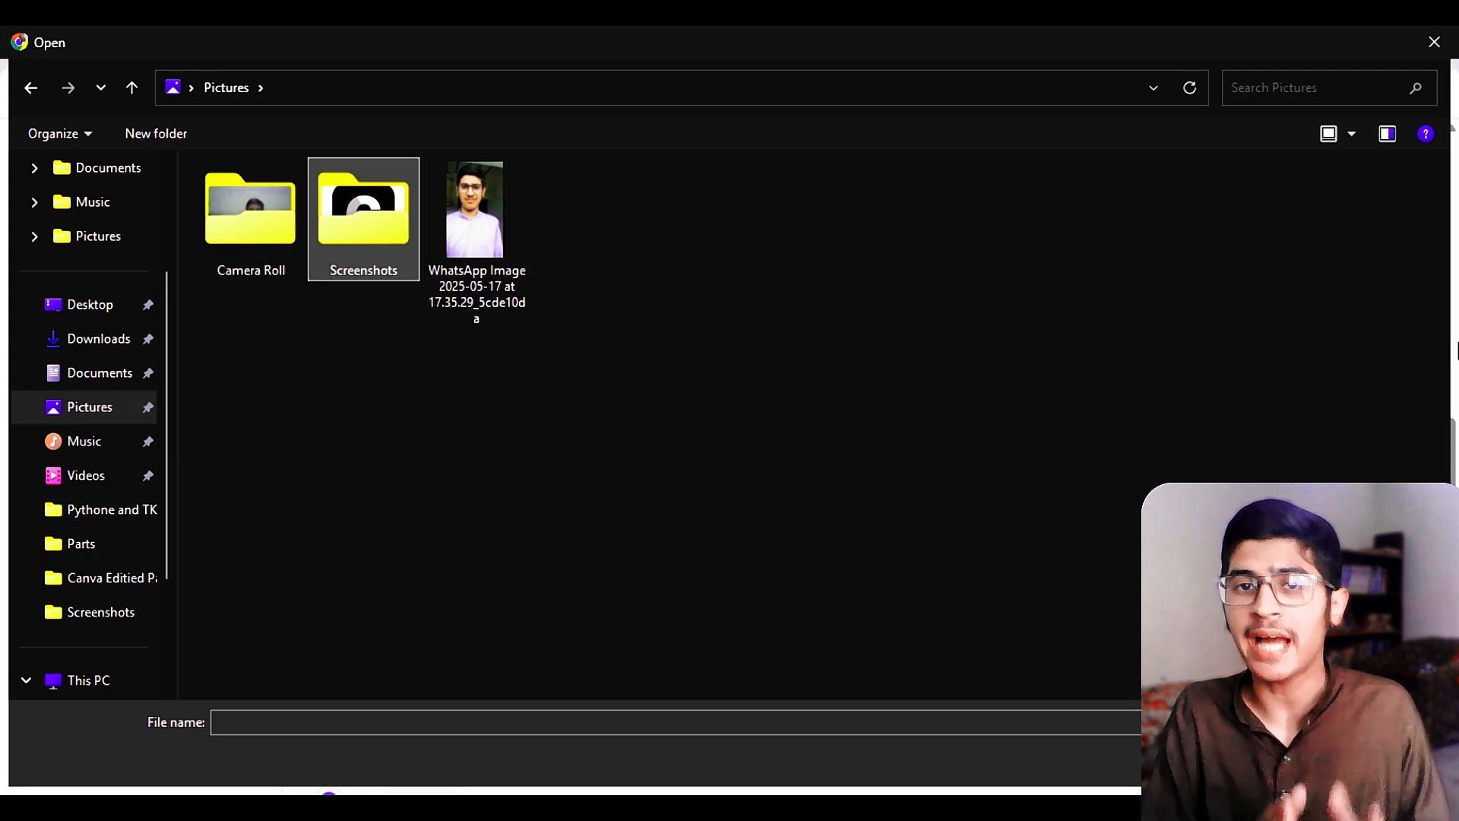
left_click_drag(1443, 297, 1430, 475)
double_click(979, 394)
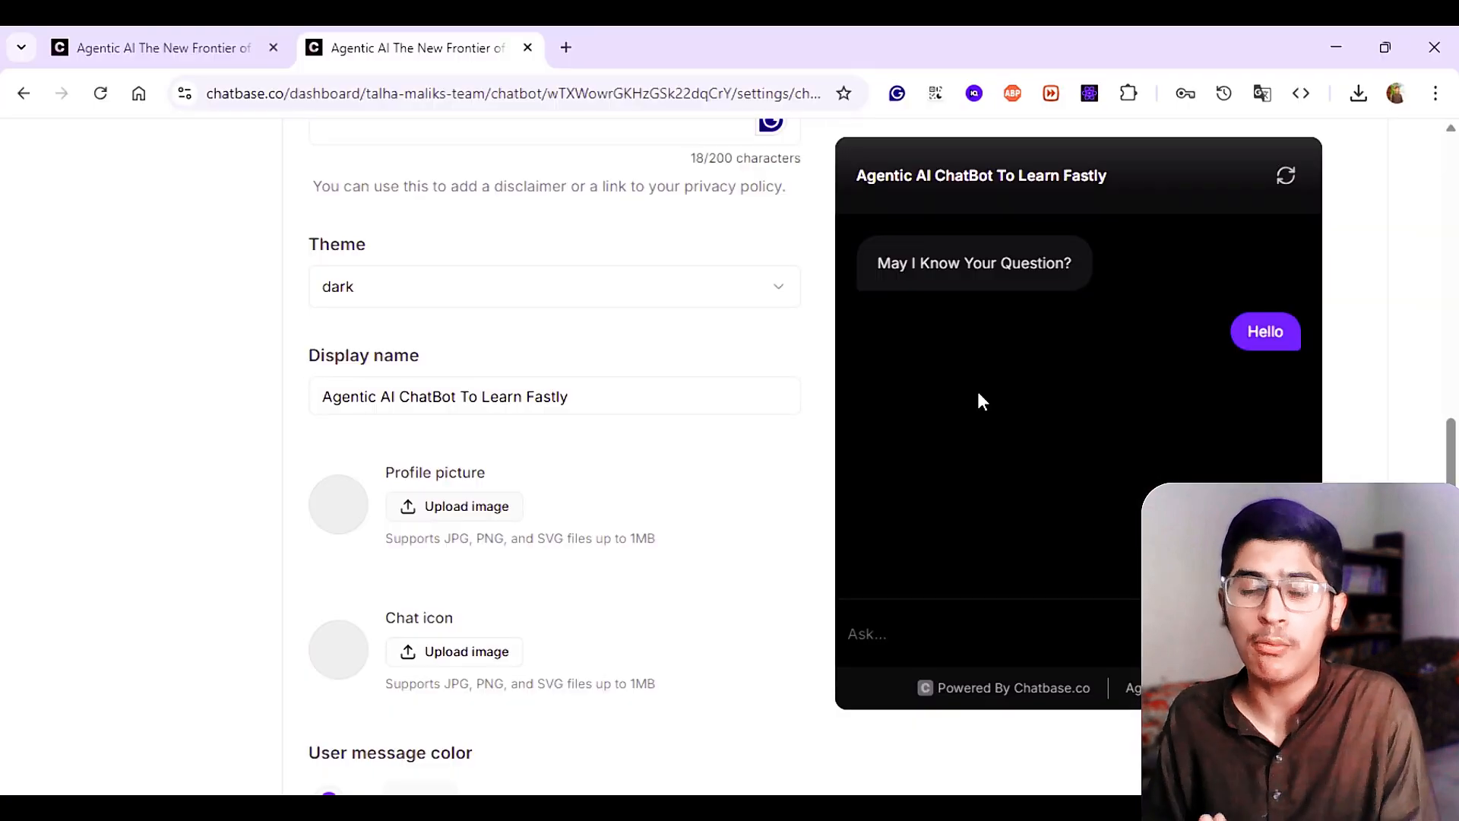
left_click_drag(909, 469, 712, 433)
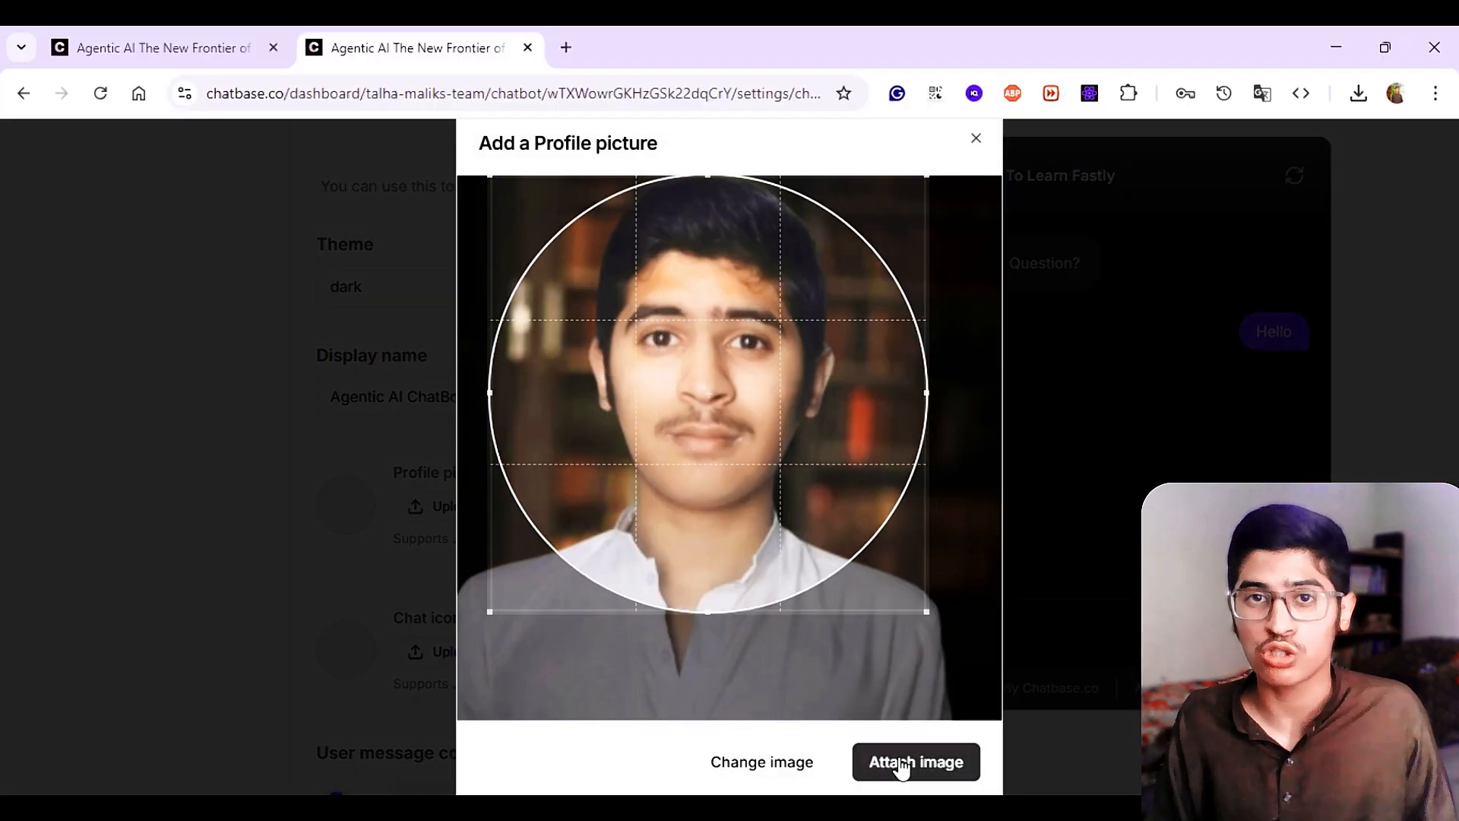
left_click(902, 767)
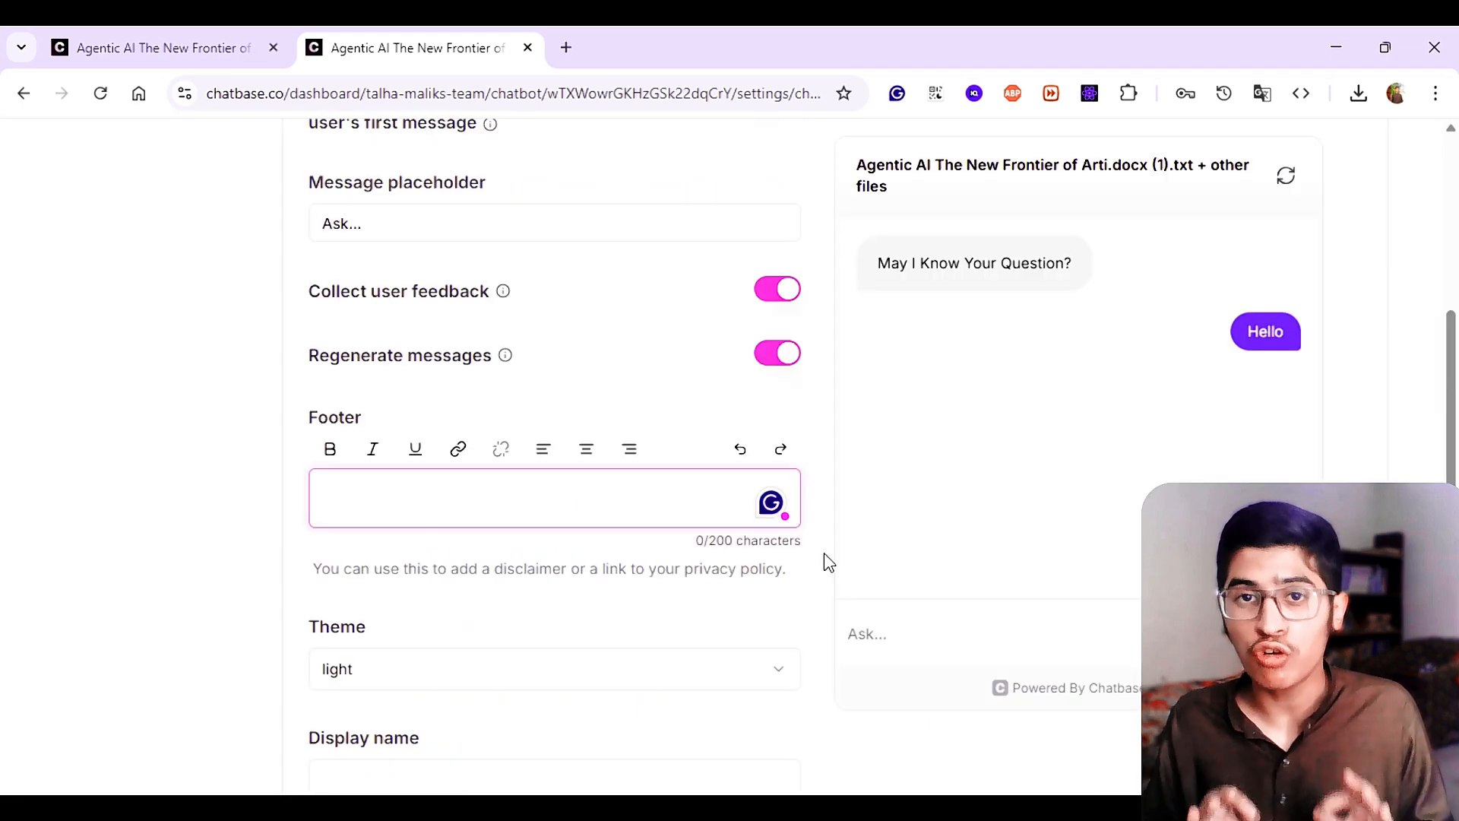
Step: Enter "Agentic AI ChatBot" as the footer text and "Agentic AI ChatBot To Learn Fastly" as the display name
type("Agentic AI")
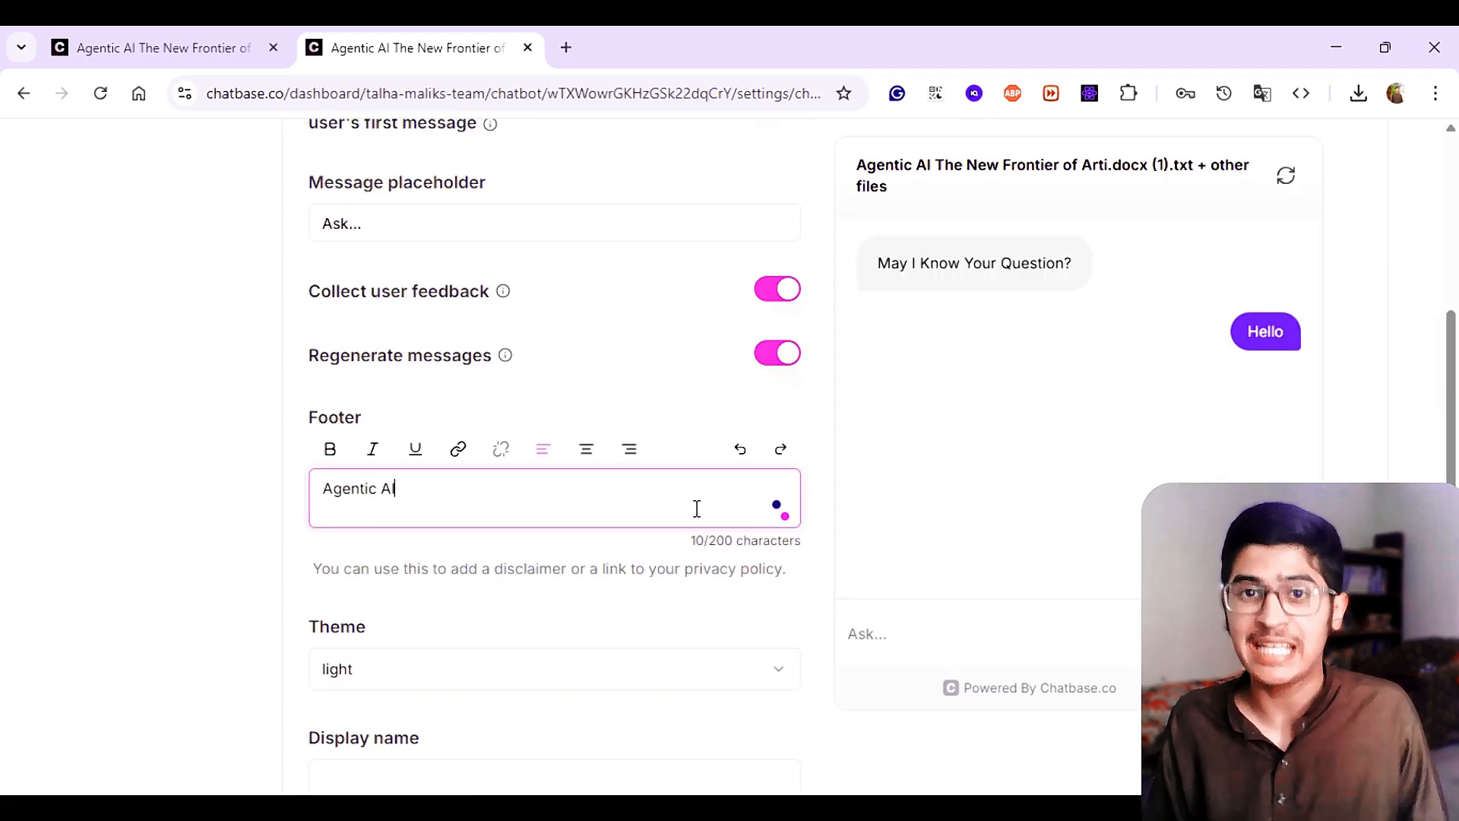
type(" ChatGot")
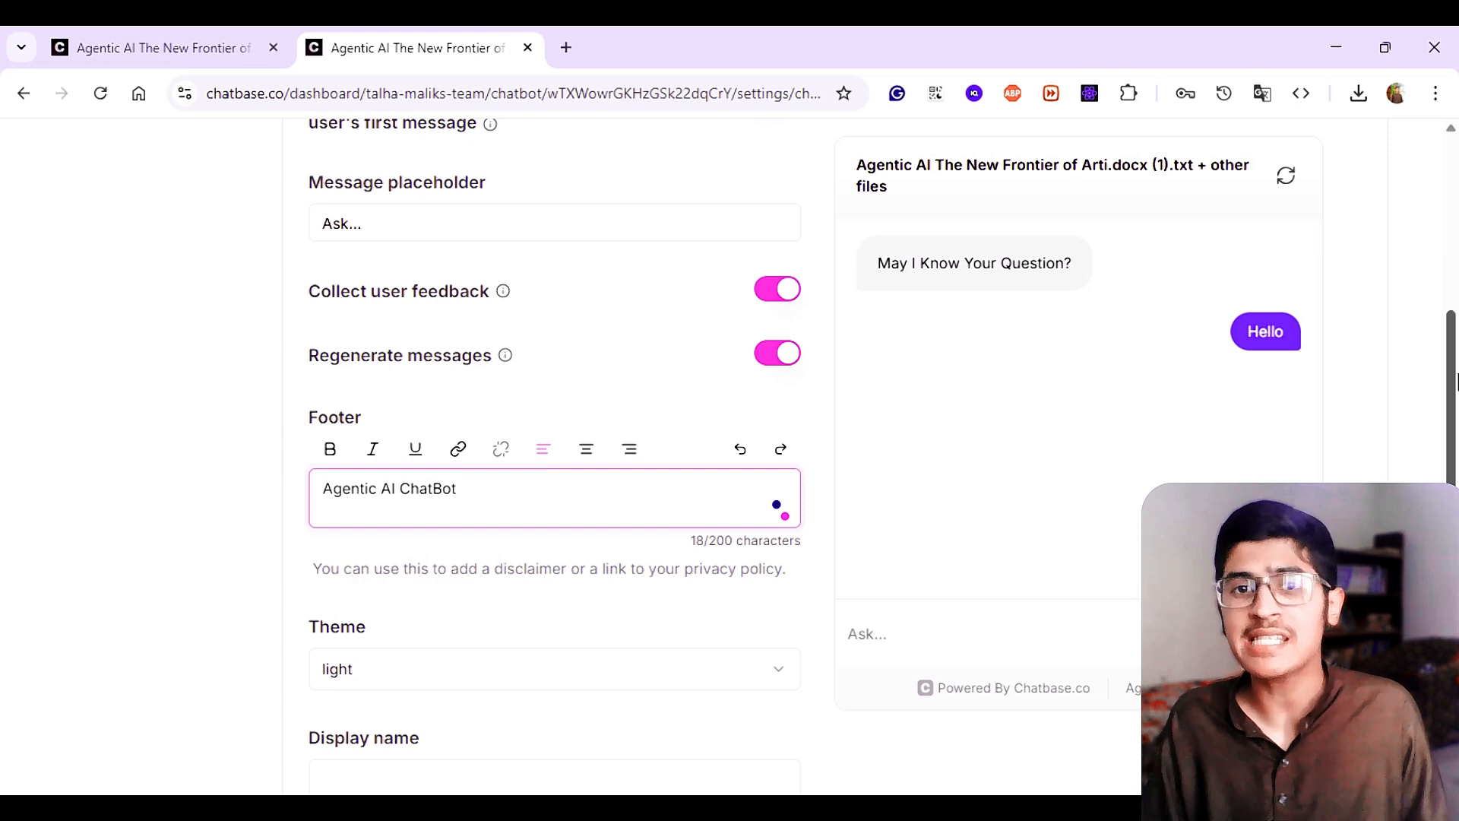
scroll(825, 505, "down", 3)
left_click(572, 395)
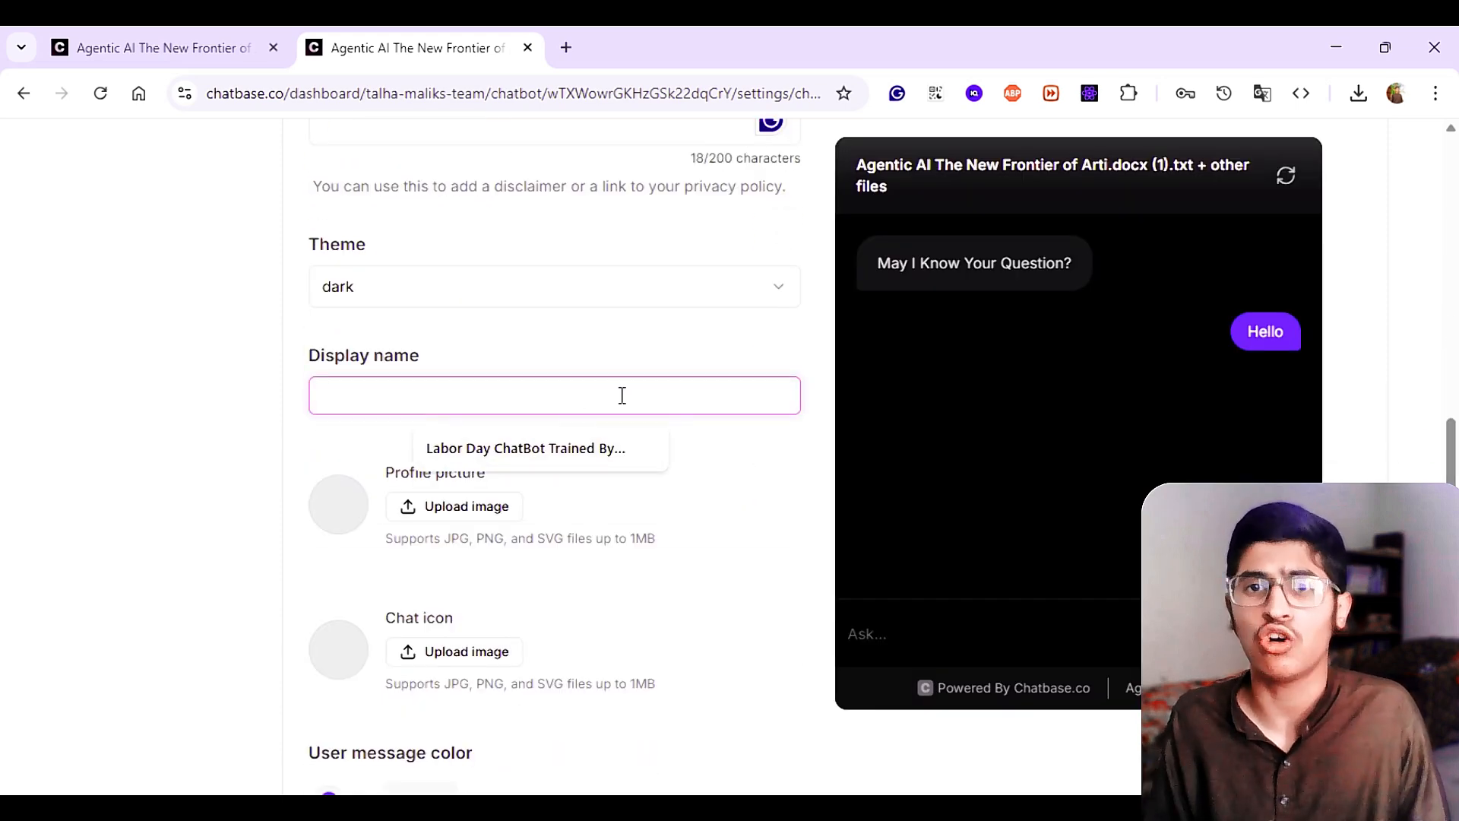
type("Agentic AI")
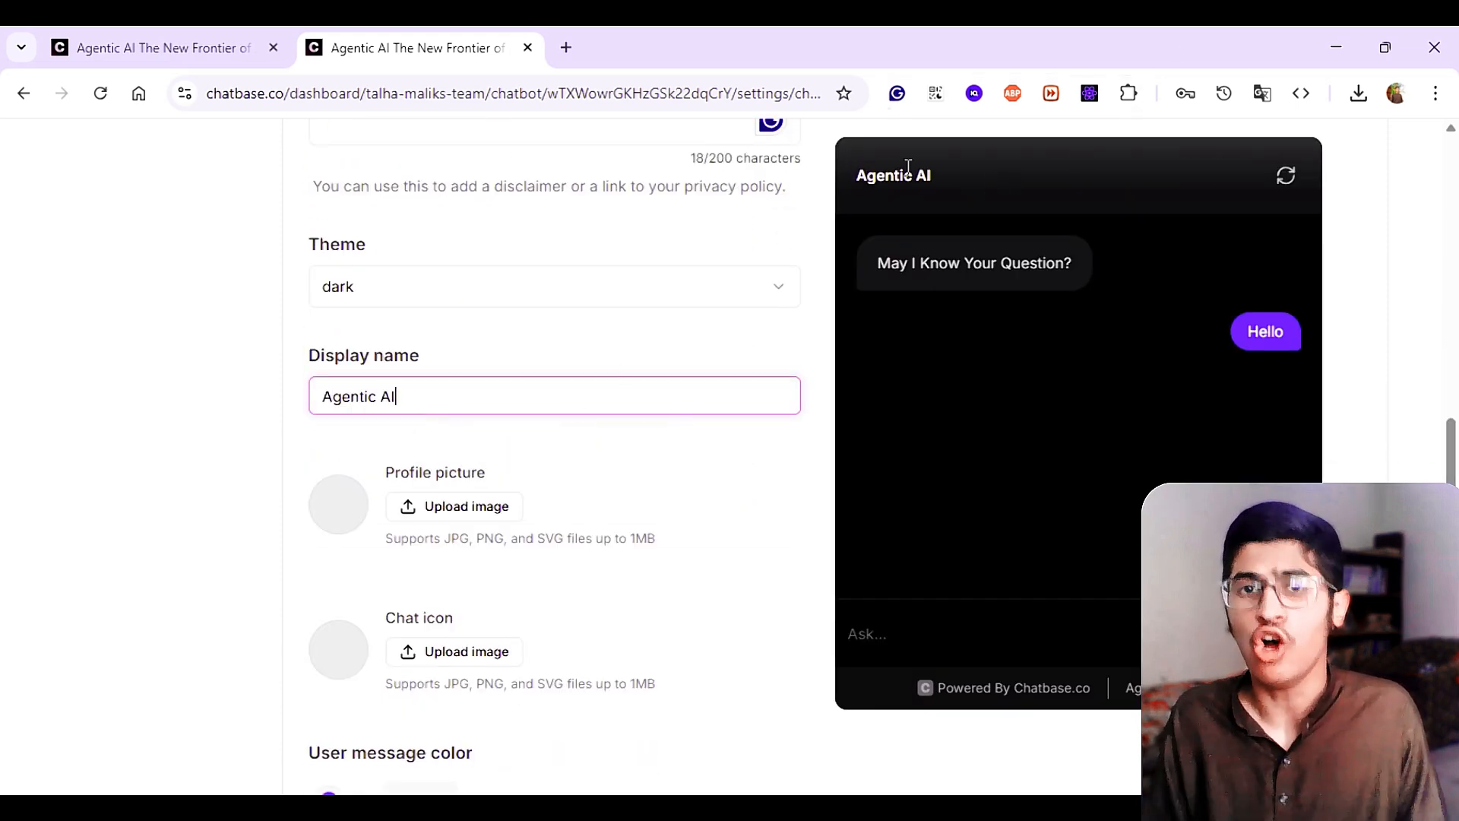
type(" ChatBot TO L")
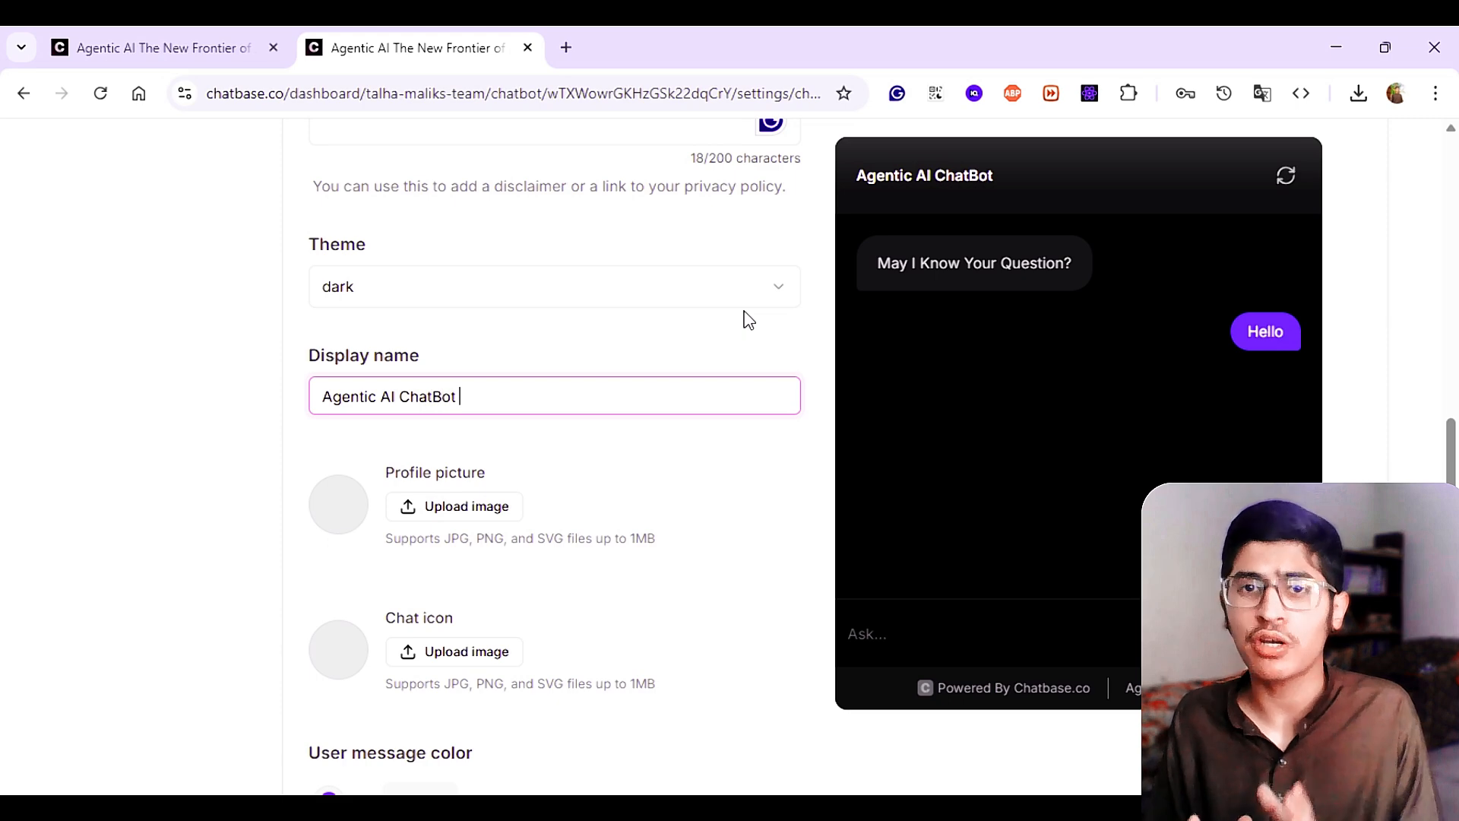
key("BackSpace")
key("BackSpace")
key("BackSpace")
type("o Learn Fastly")
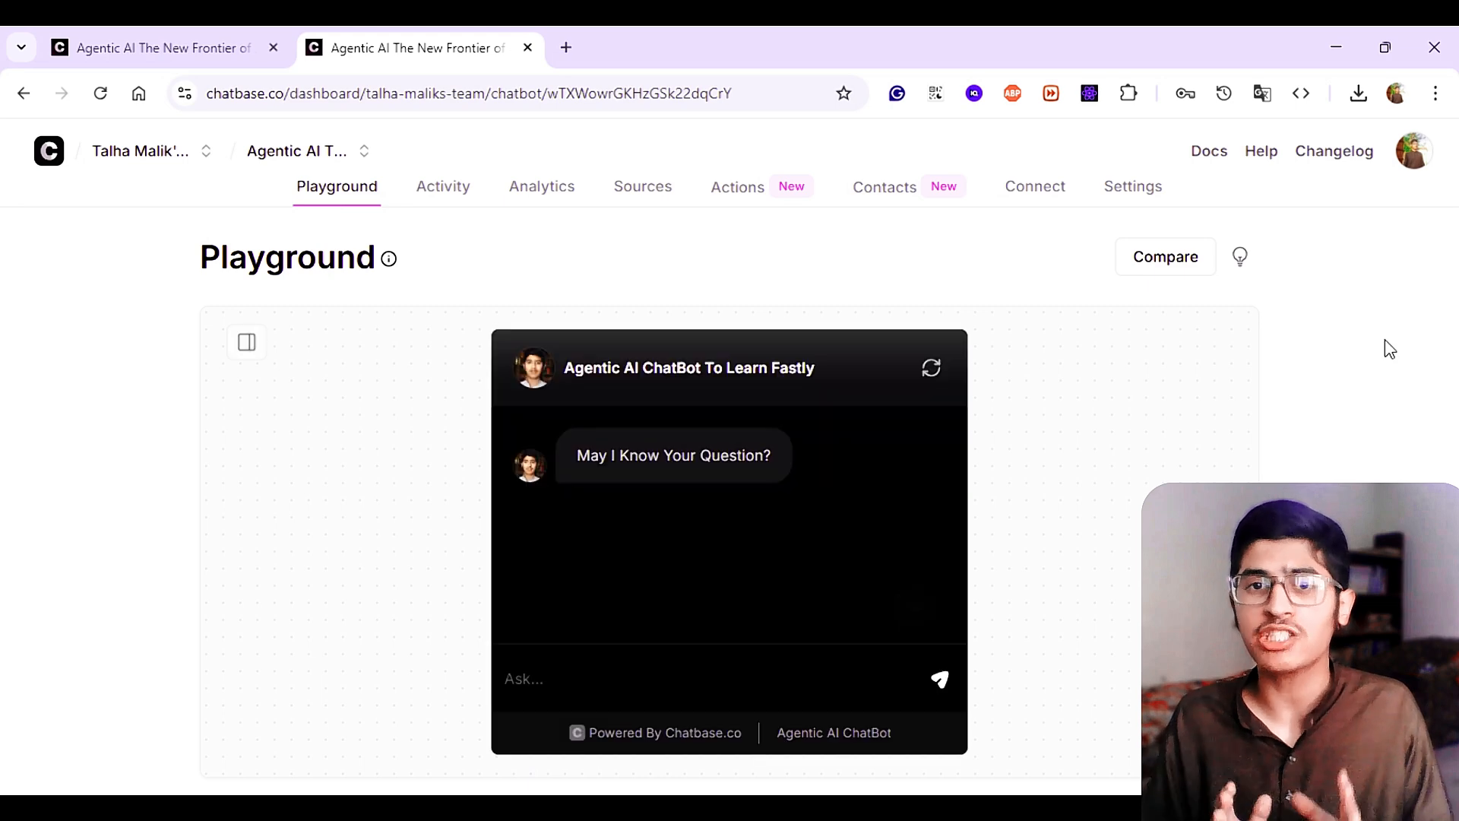
Step: Open the Playground's Compare view and lower the first GPT-4o Mini instance's temperature to 0
left_click_drag(567, 380, 840, 385)
left_click(1343, 350)
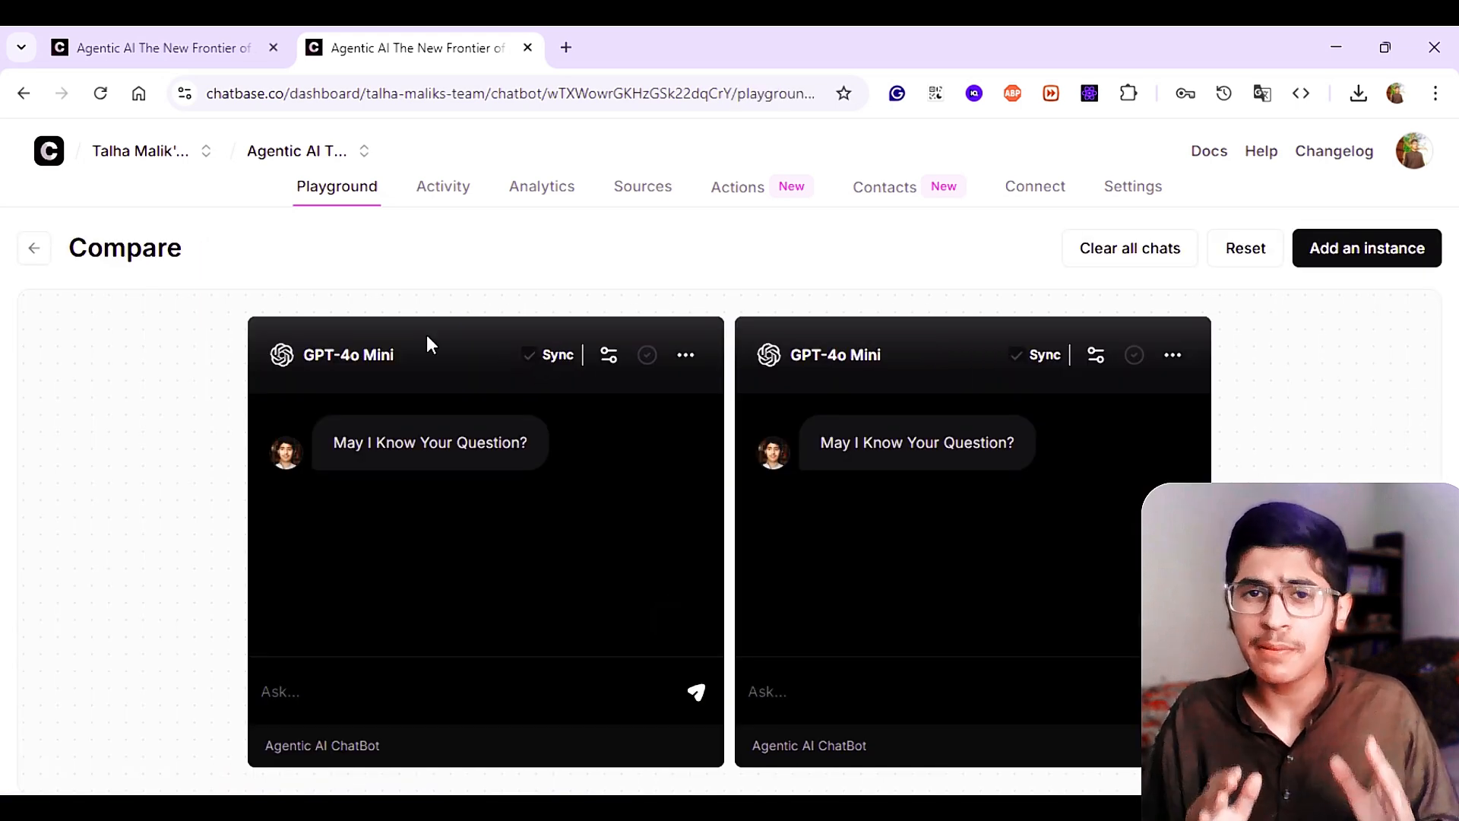
left_click(610, 358)
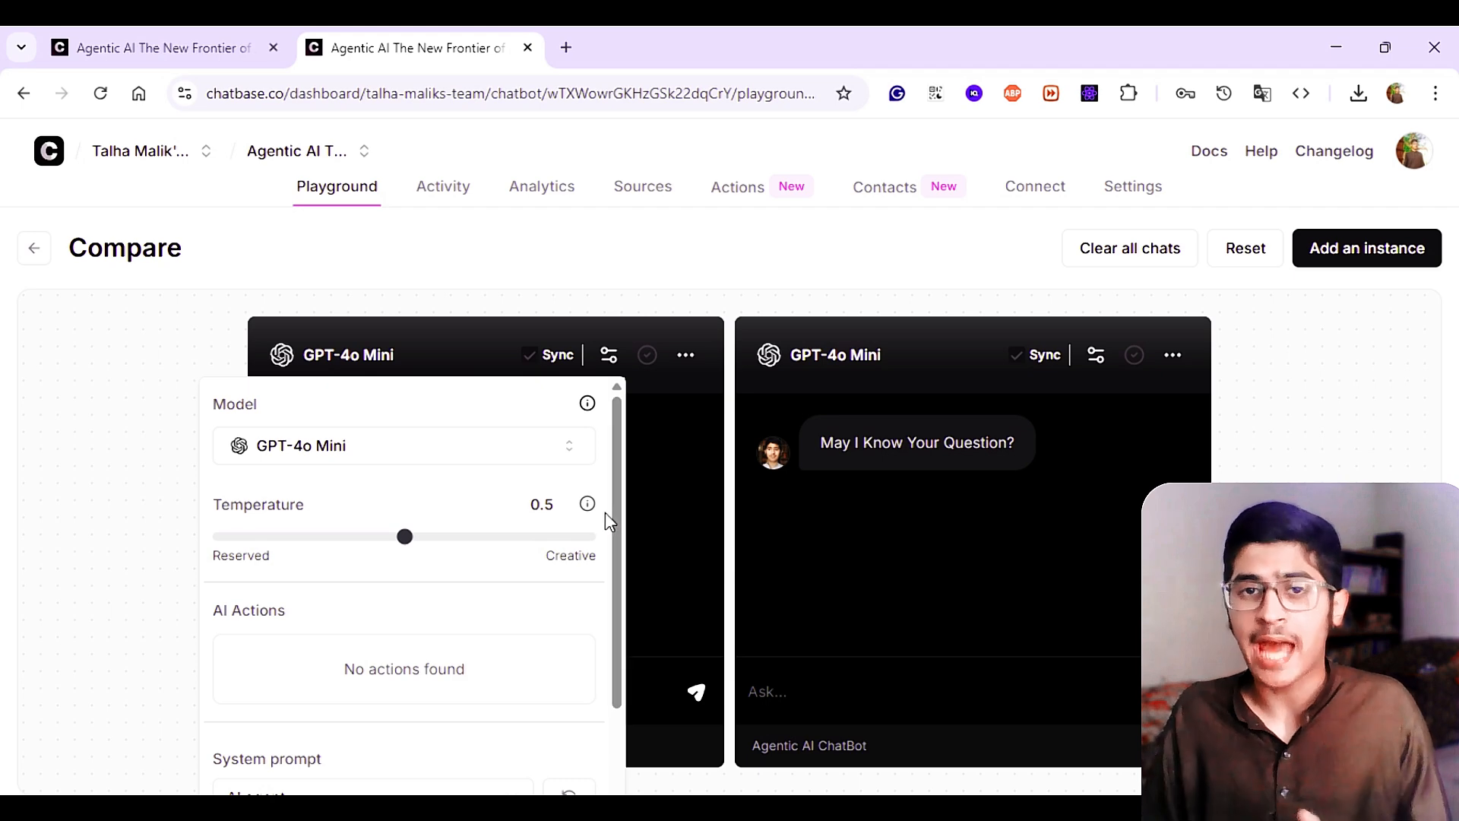
left_click_drag(354, 539, 162, 544)
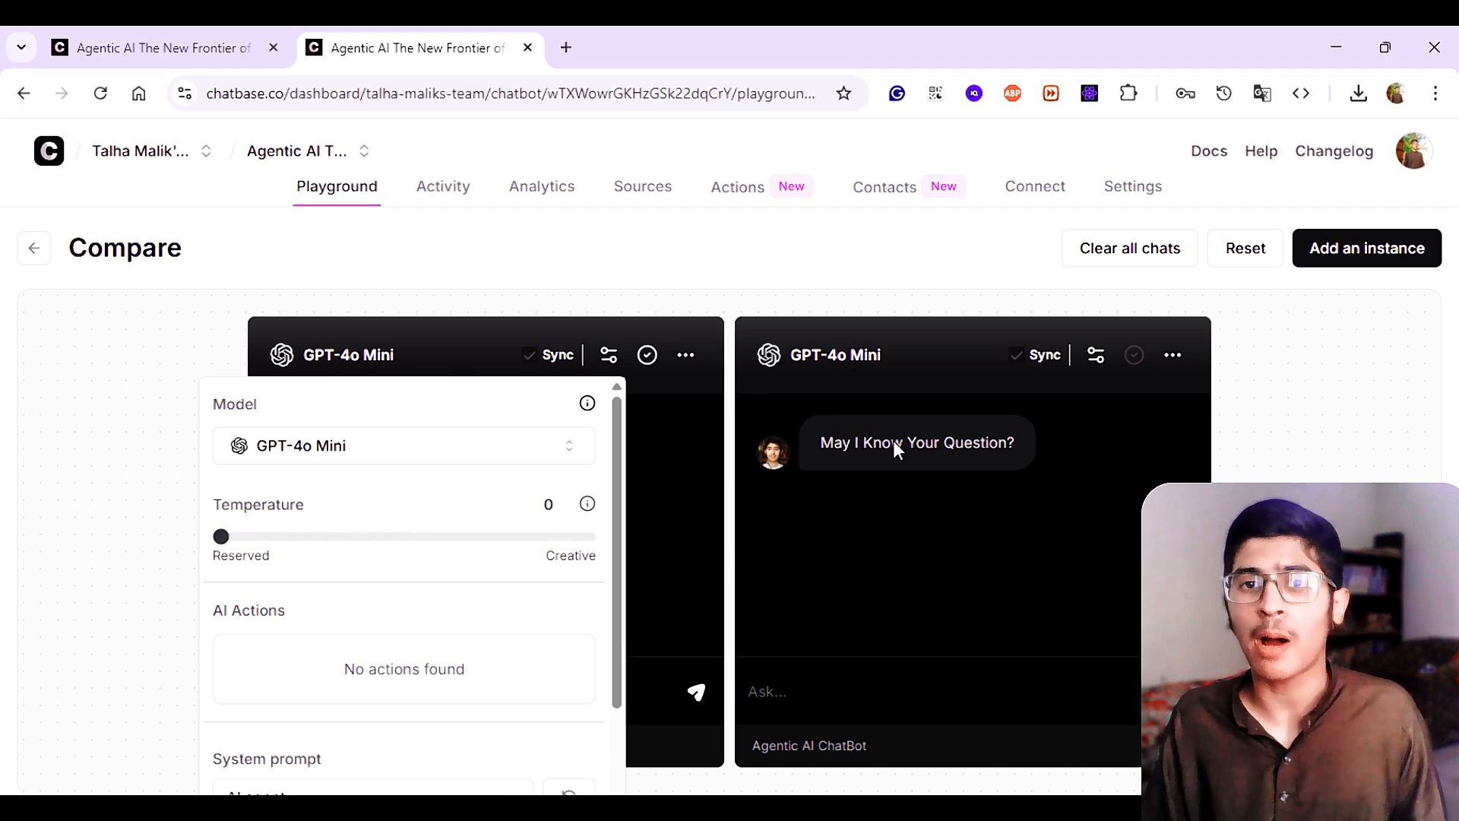
Step: Change the second compared instance's model to Gemini 2.0 Flash
left_click(1103, 359)
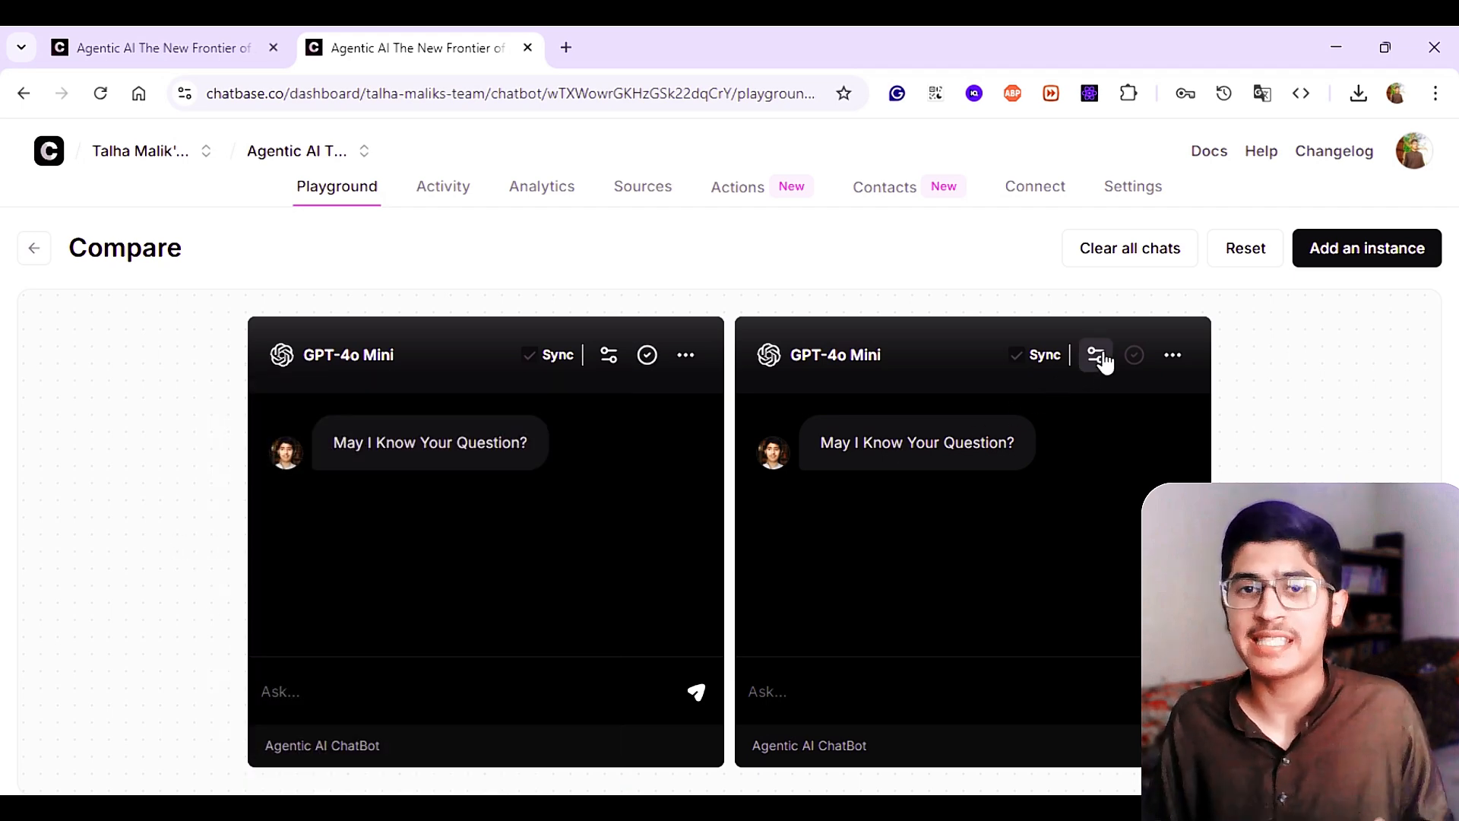
left_click(1097, 355)
left_click(890, 445)
scroll(922, 694, "down", 5)
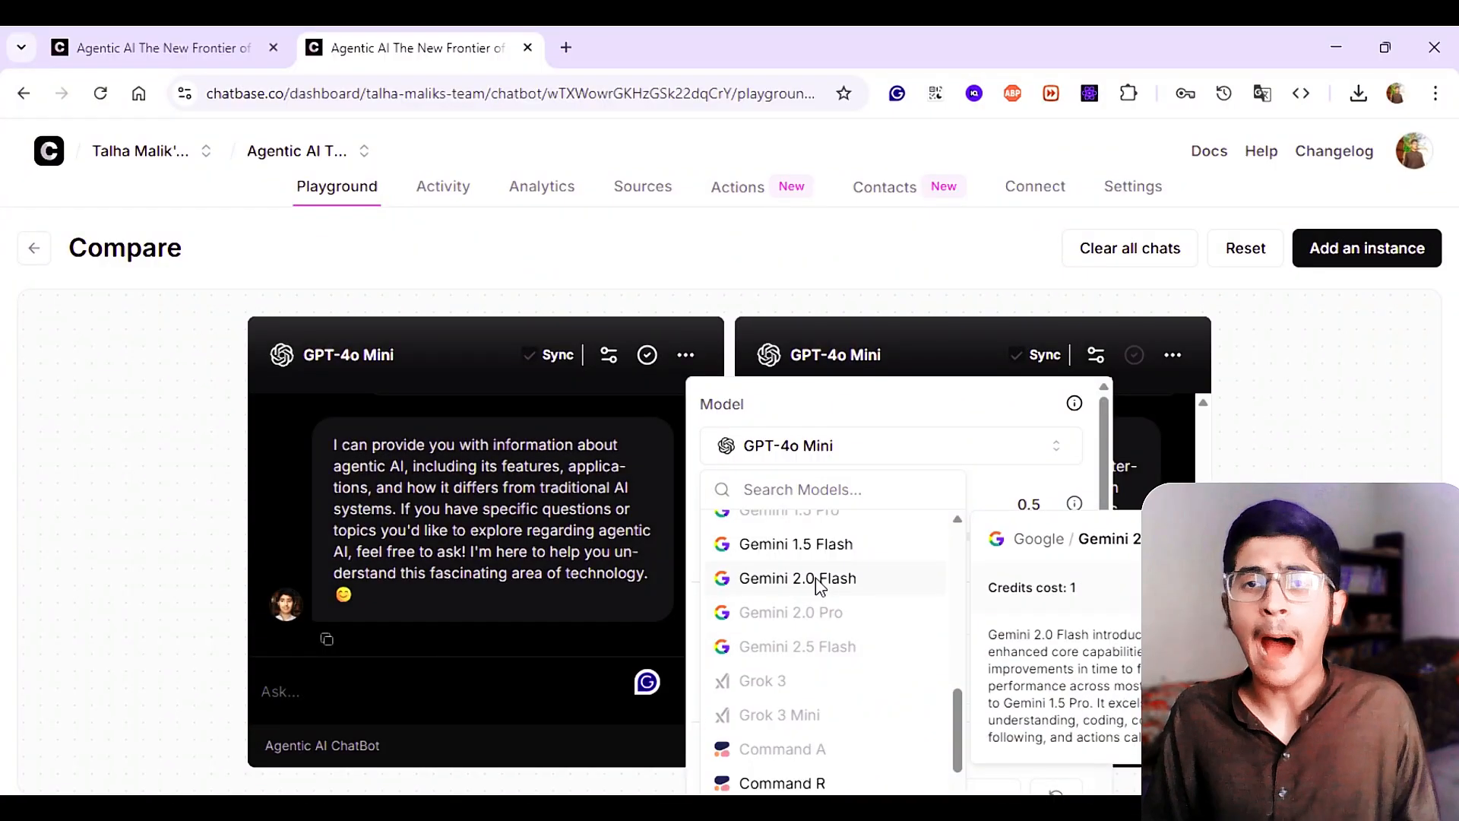
left_click(815, 577)
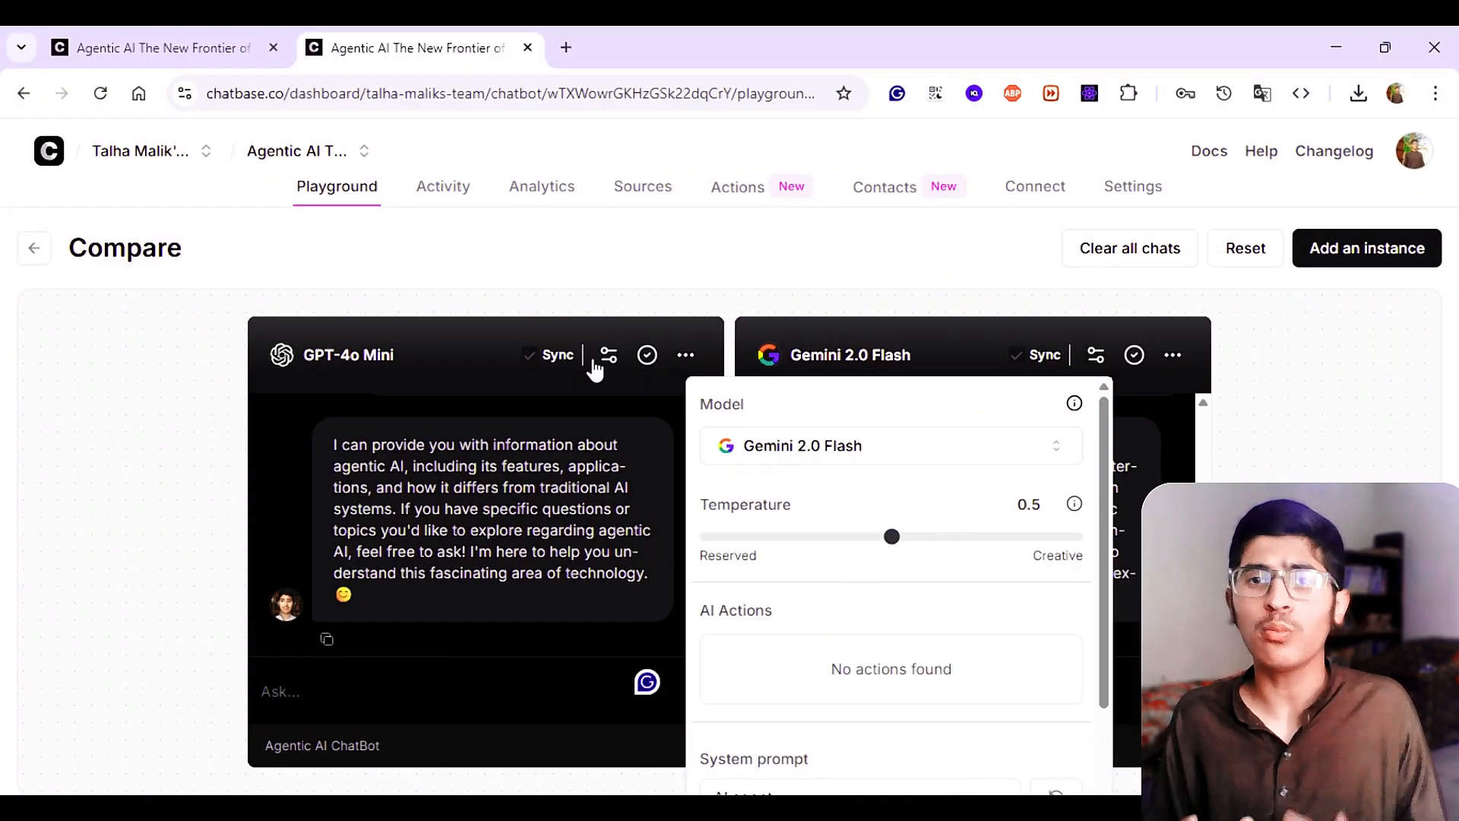
Step: Raise the GPT-4o Mini instance's temperature to around the middle of its scale and close its settings
left_click(608, 355)
left_click(608, 355)
left_click_drag(382, 541, 424, 549)
left_click(648, 491)
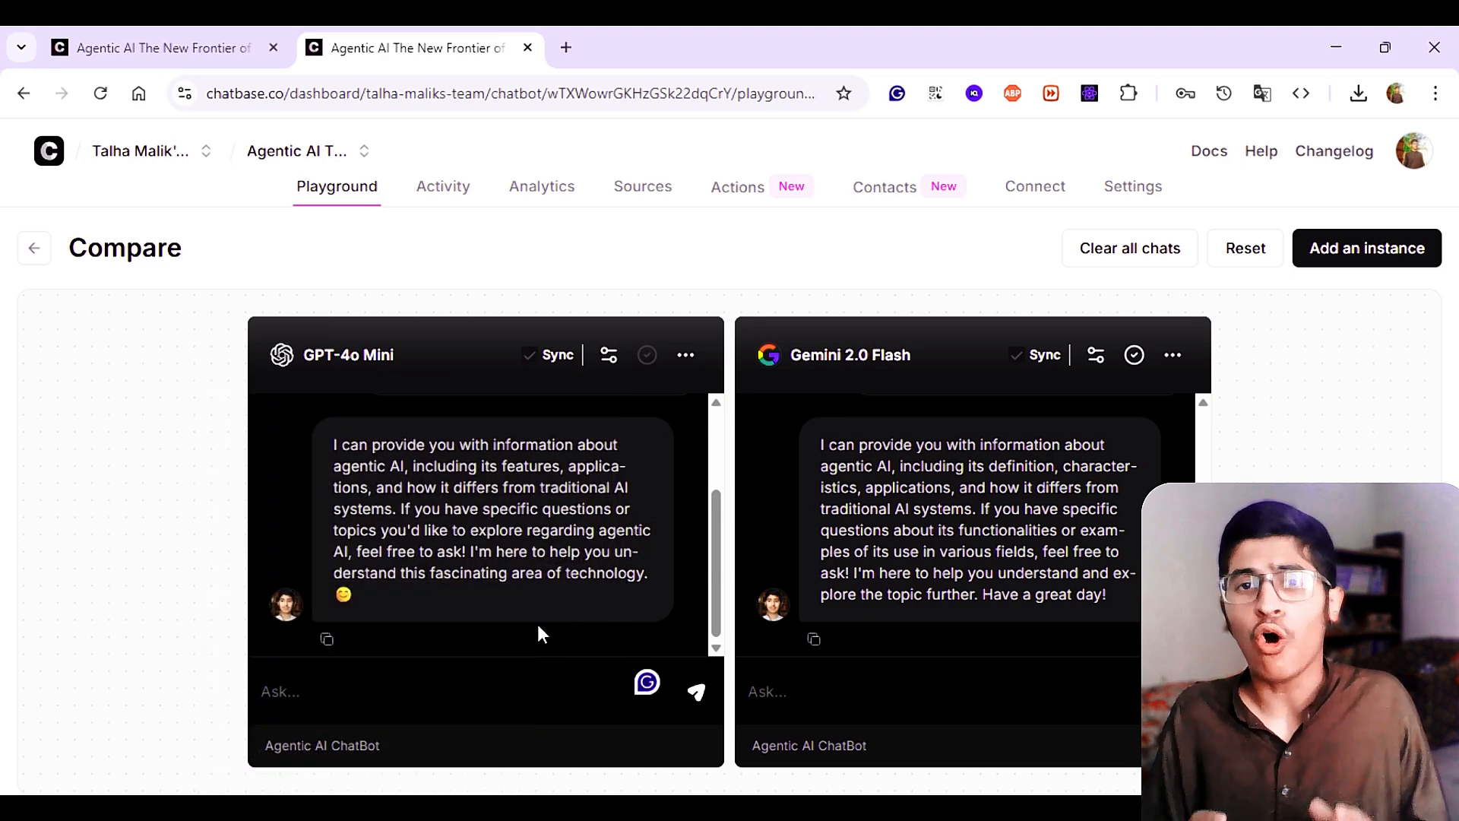
Step: Ask both compared models "What Is Agentic AI In Detail" and begin a follow-up message starting with "Agentic AI"
left_click(482, 690)
type("What is Agentic AI in Detail")
key("Return")
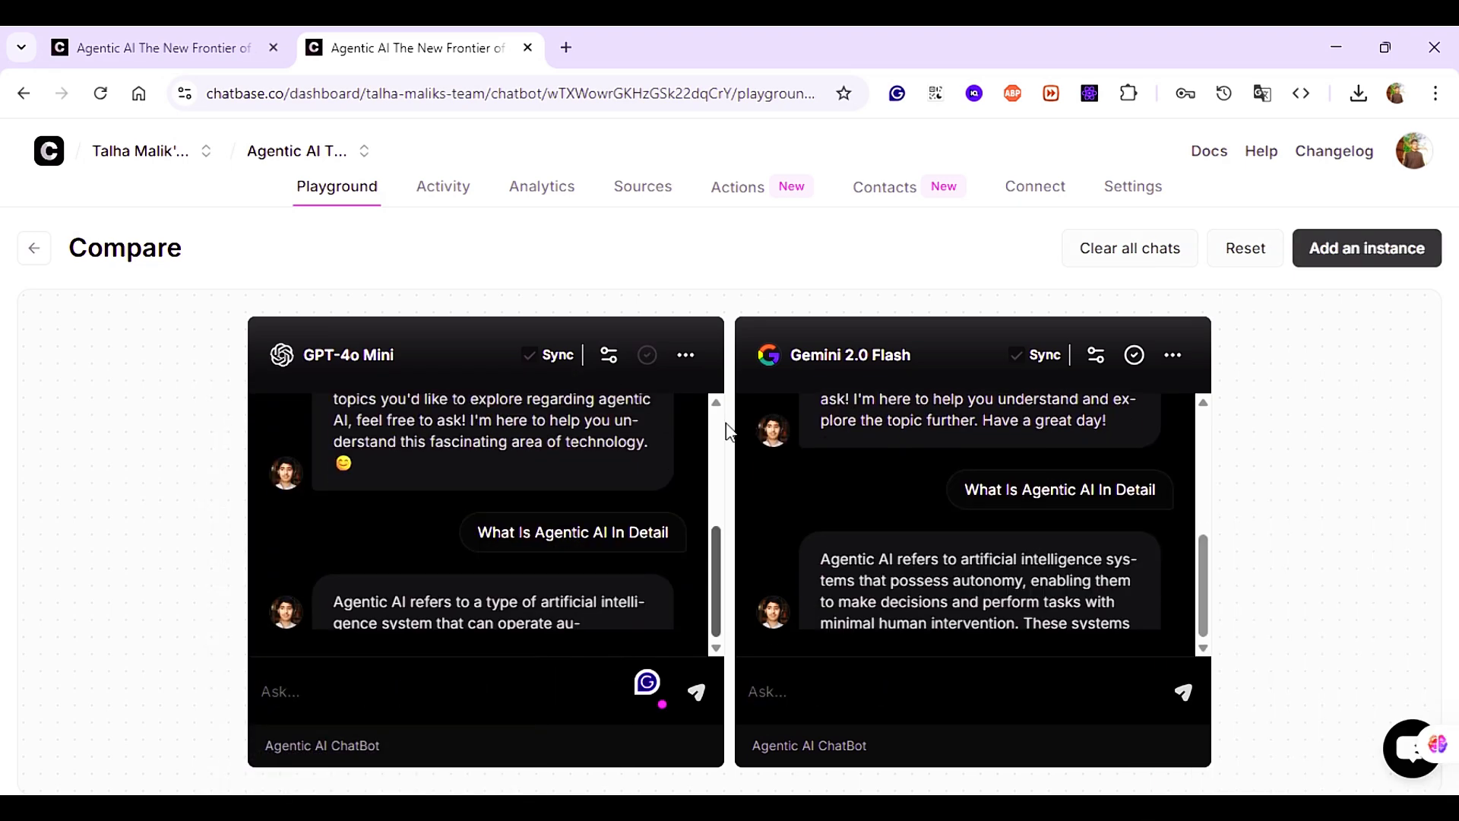
type("Agentic AI Fe")
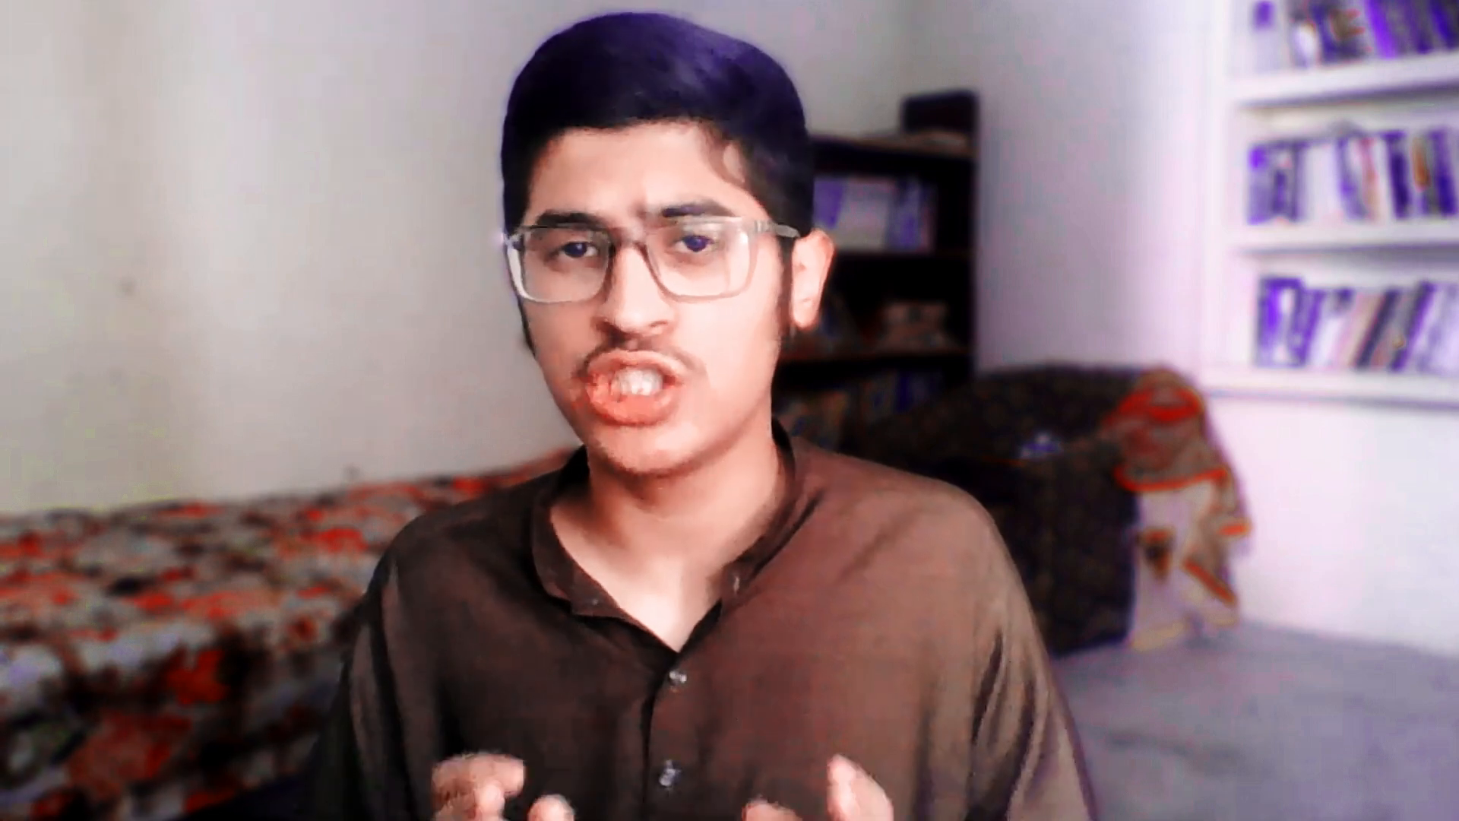